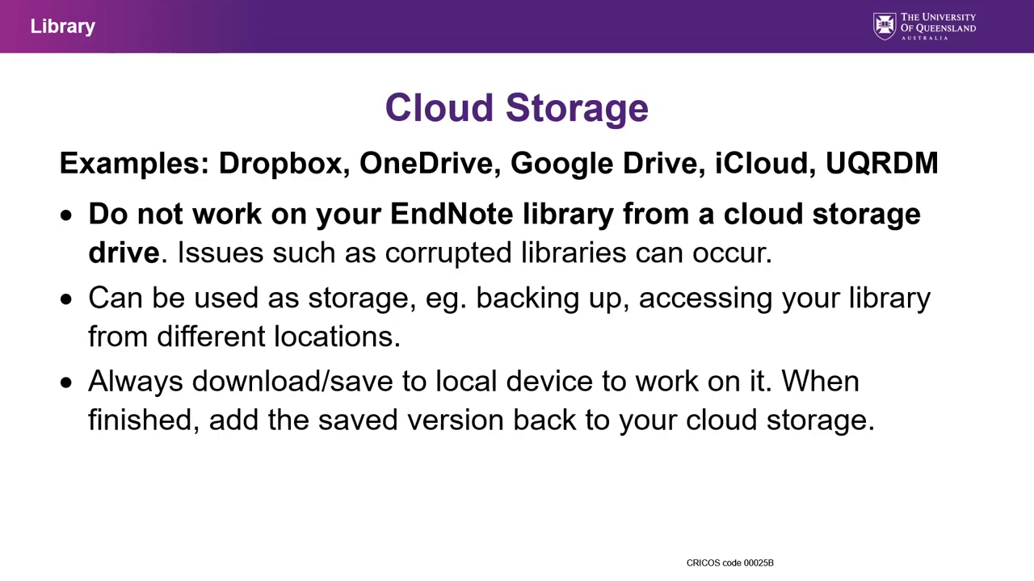
Step: Dismiss Firefox's update notice on the UQ Library page, browse Research tools & techniques, then launch EndNote 20
key("alt+Tab")
key("alt+Tab")
key("alt+Tab")
key("alt+Tab")
key("alt+Tab")
key("alt+Tab")
key("alt+Tab")
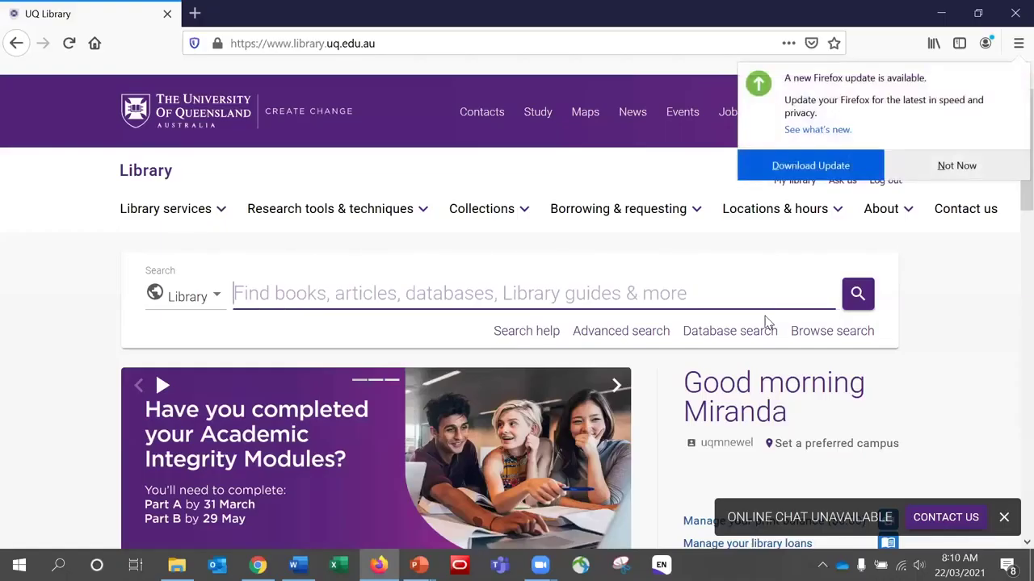
left_click(966, 166)
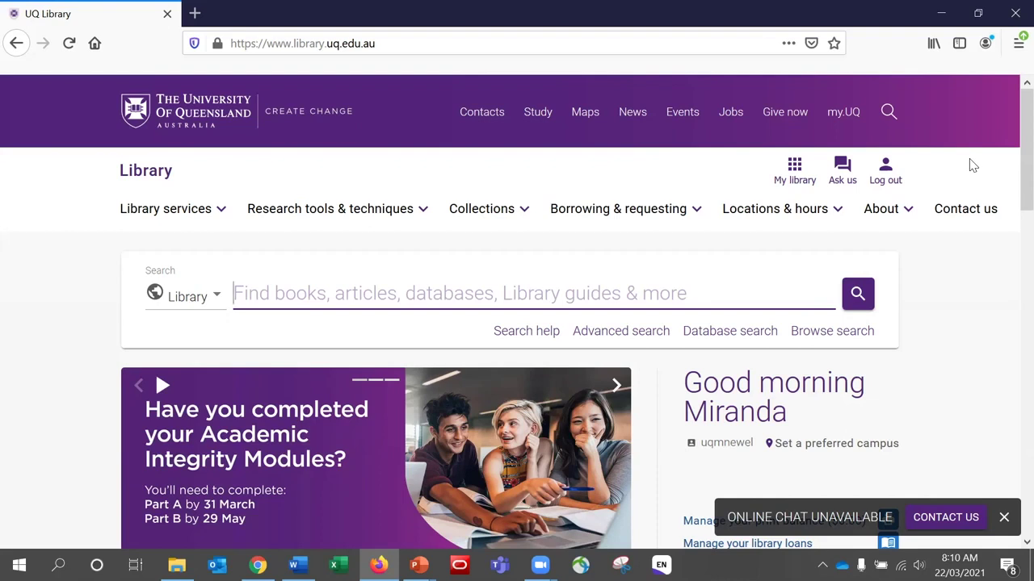
left_click(423, 218)
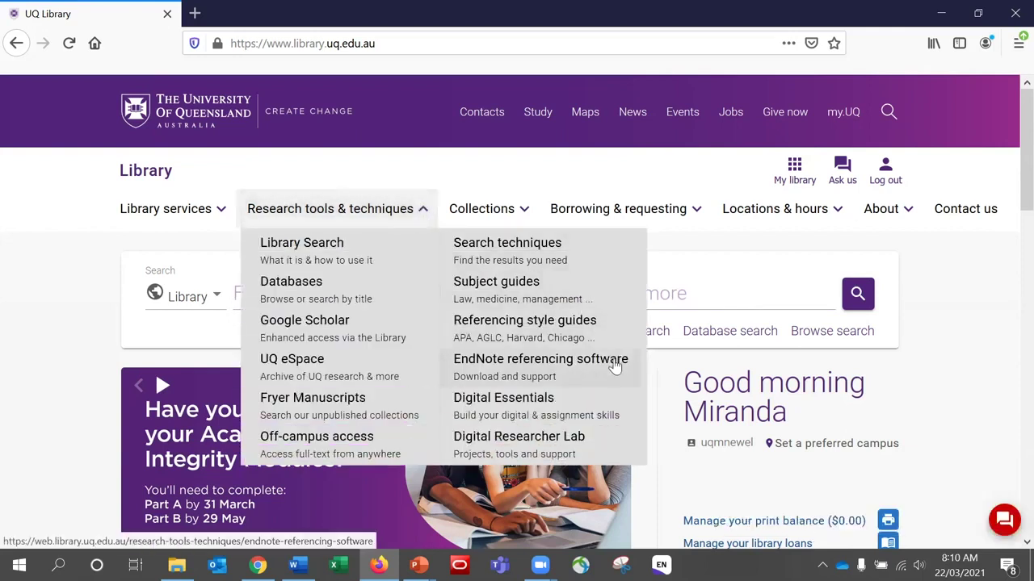
left_click(926, 305)
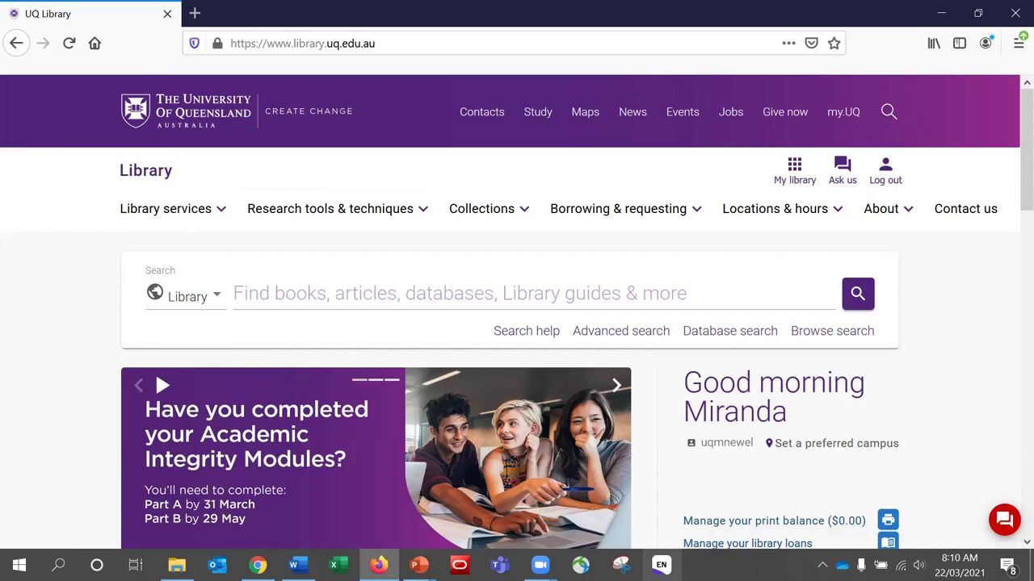
left_click(660, 564)
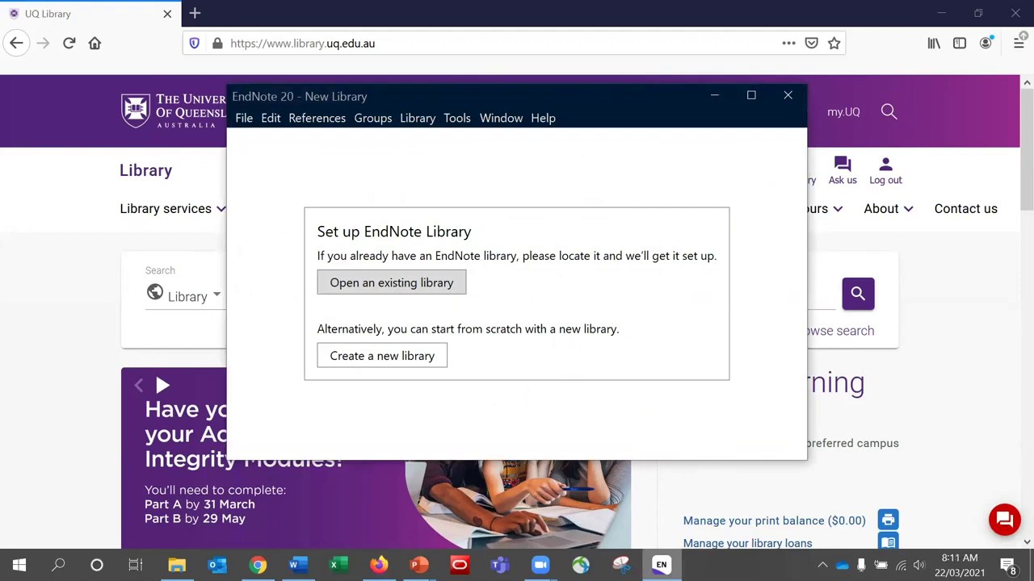
Step: Save a new library 'My Research Project' in Desktop > EndNote Getting Started and maximise the window
left_click(424, 363)
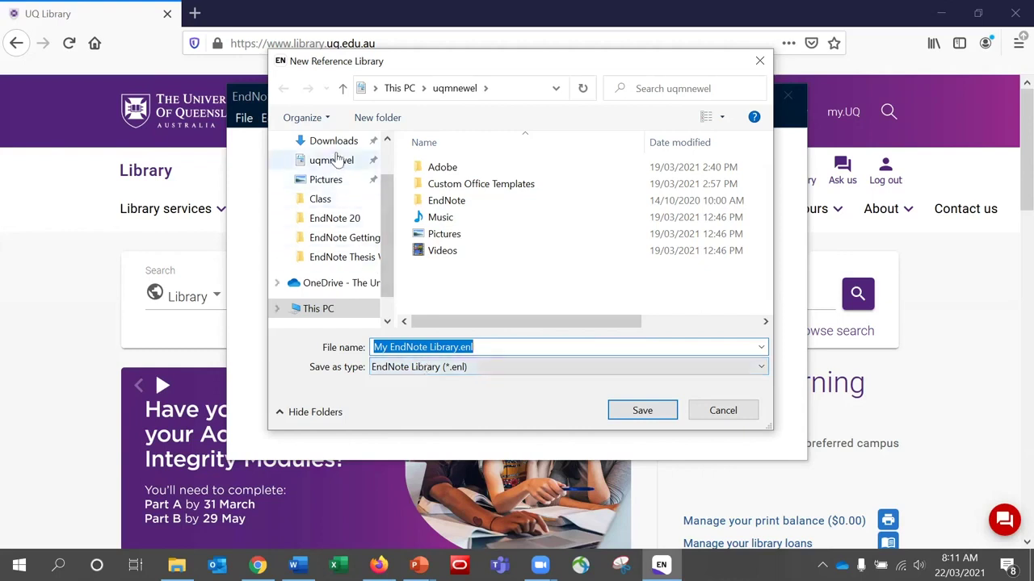
scroll(393, 202, "up", 2)
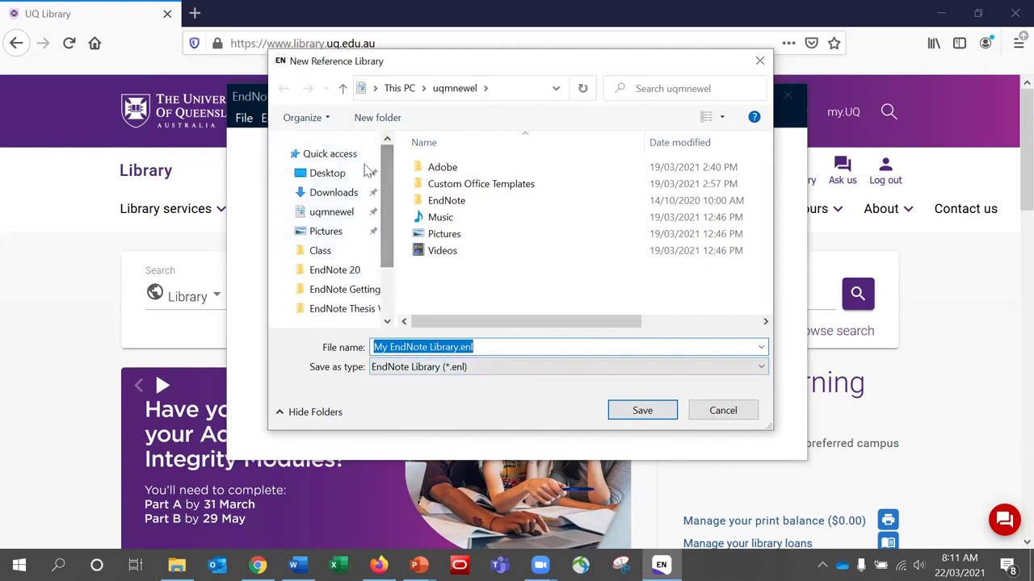
left_click(343, 176)
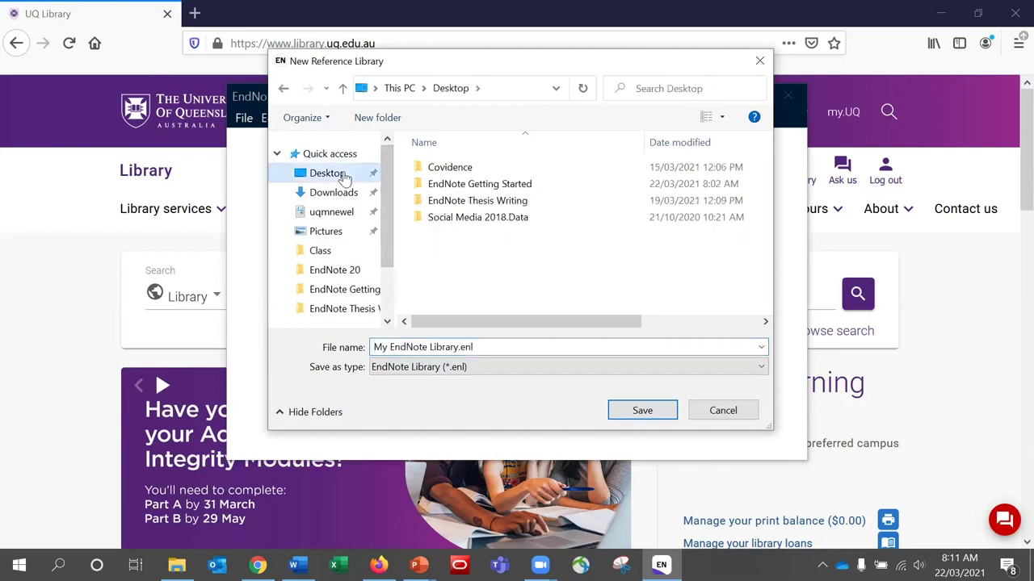
double_click(510, 188)
left_click(491, 345)
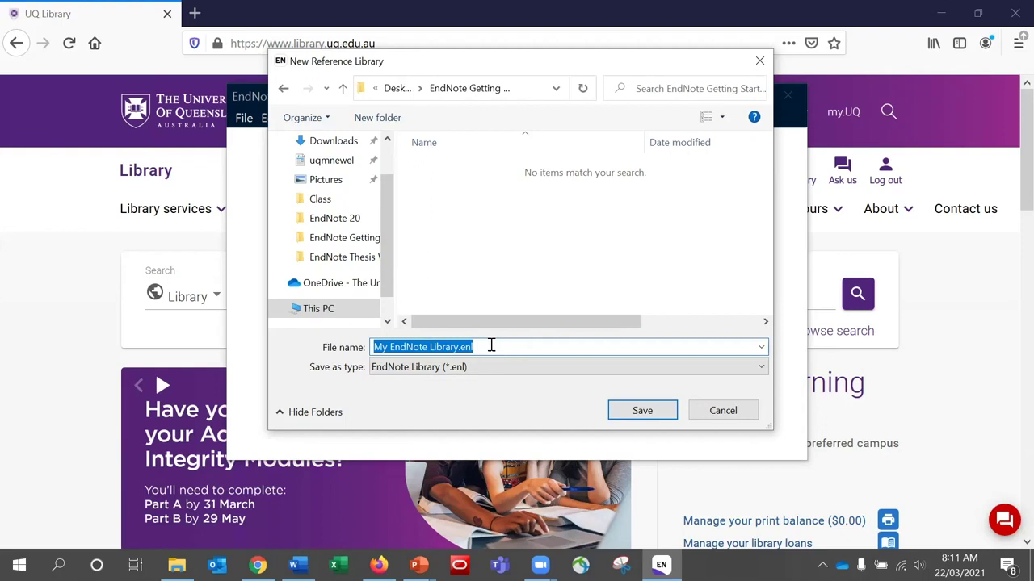
type("My Resea")
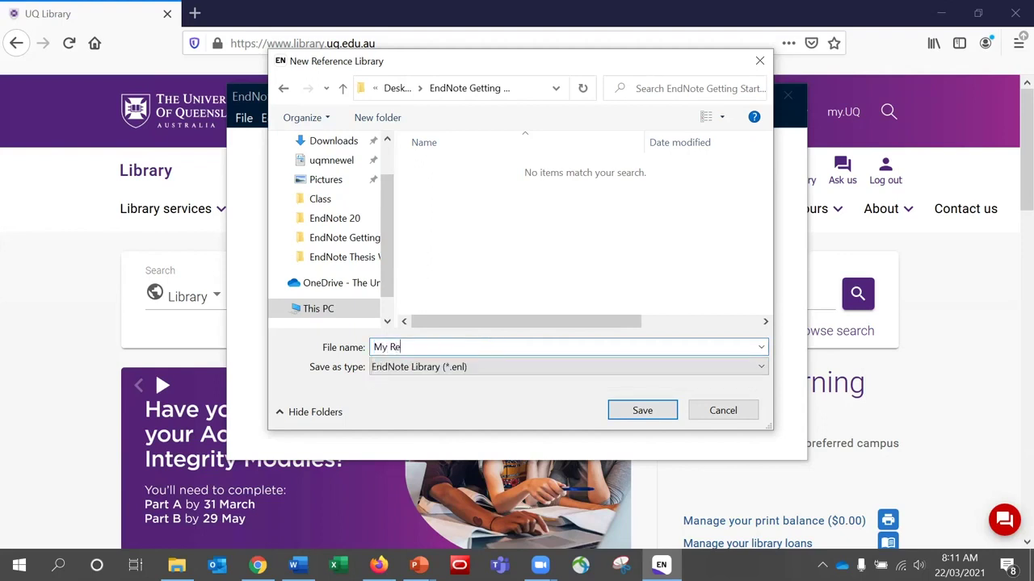
type("rch Project")
left_click(642, 410)
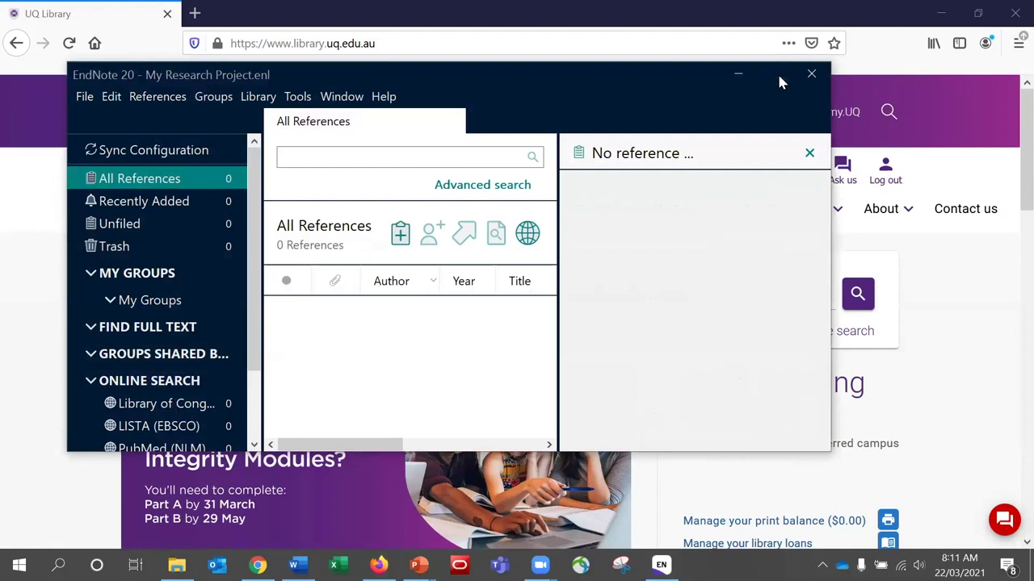
left_click(777, 75)
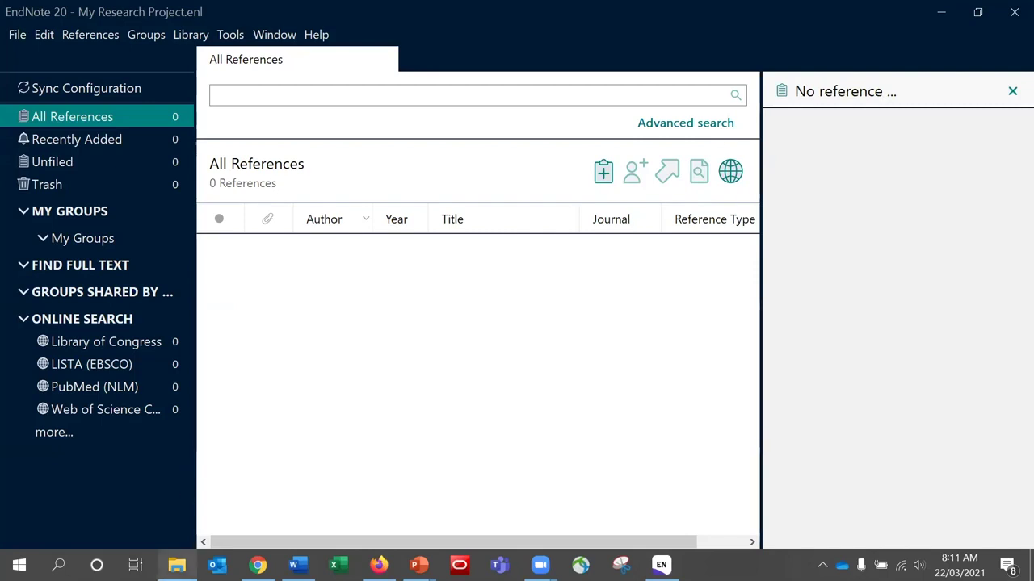
Step: Select both the My Research Project.Data folder and My Research Project.enl in EndNote Getting Started
mouse_move(177, 566)
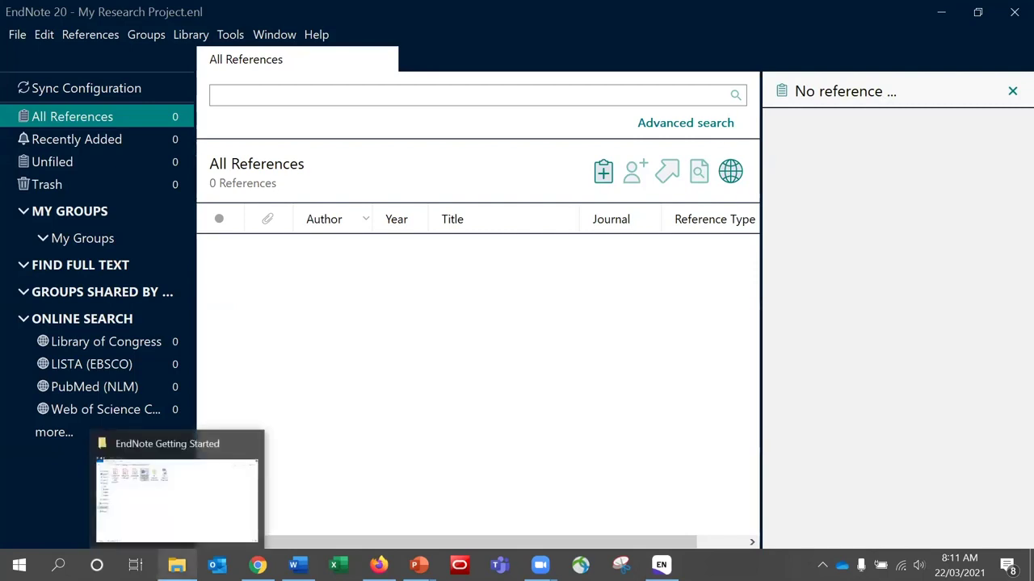
left_click(177, 565)
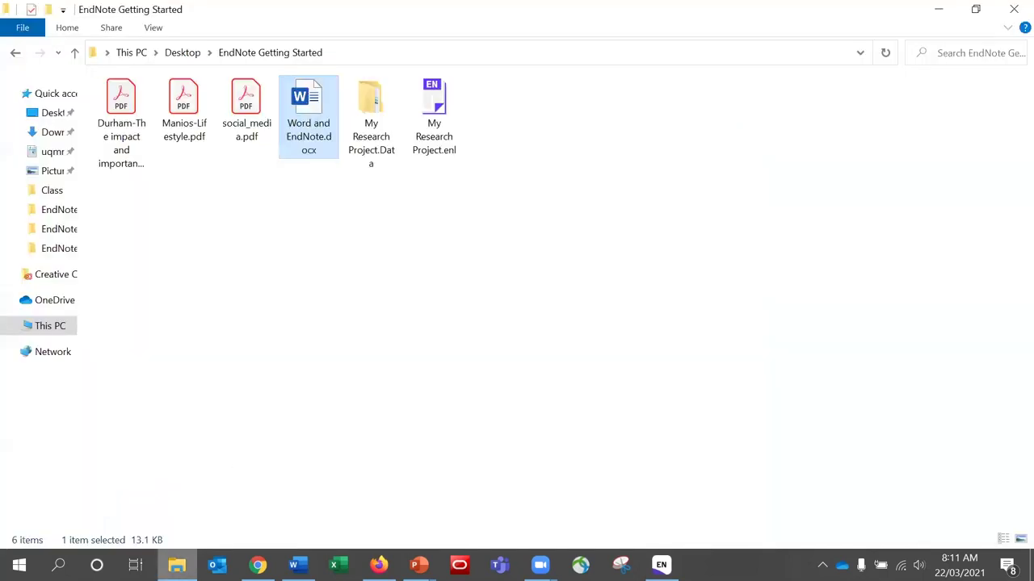
left_click(387, 156)
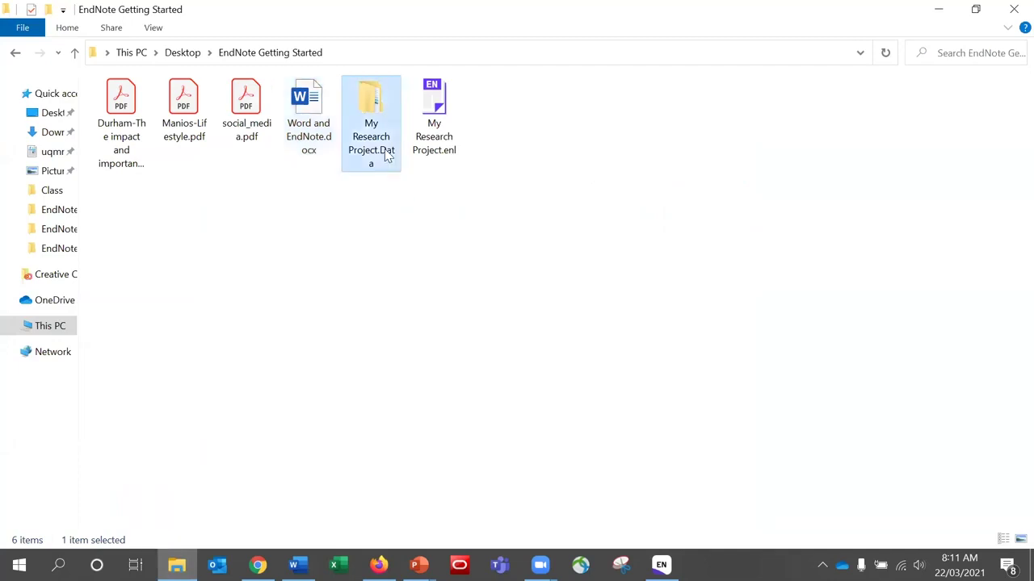
left_click(440, 142, "ctrl")
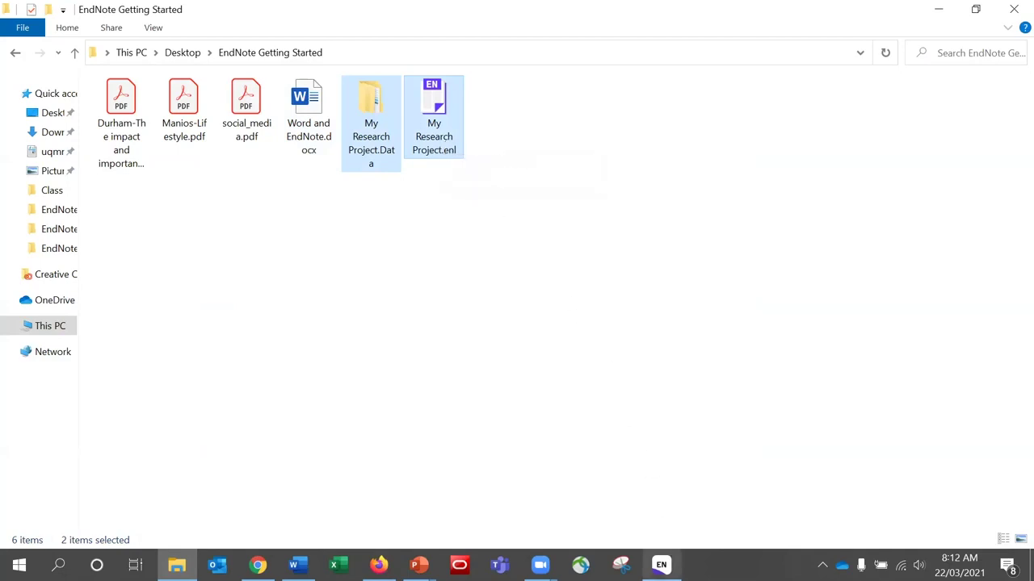
mouse_move(661, 564)
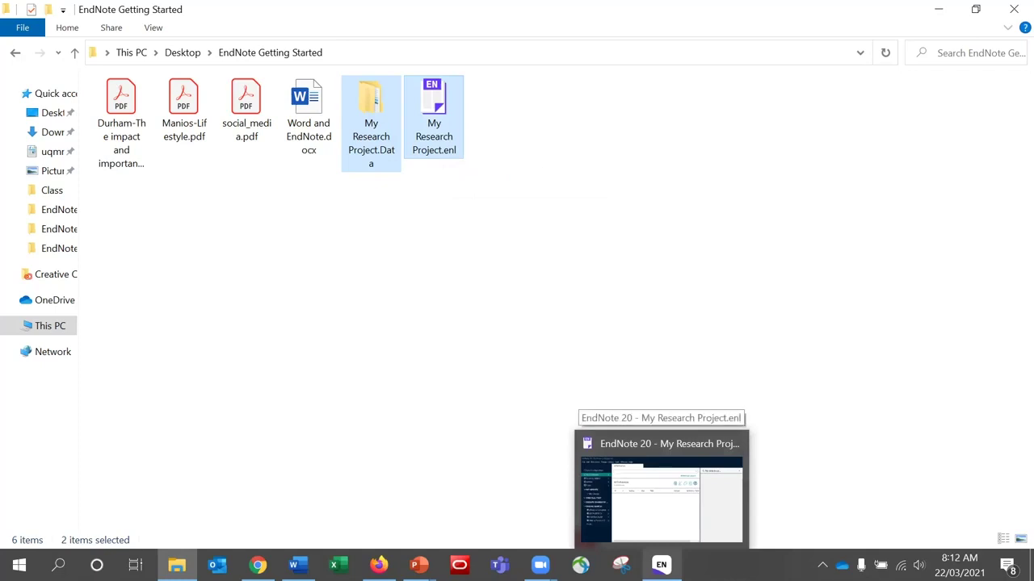
left_click(660, 565)
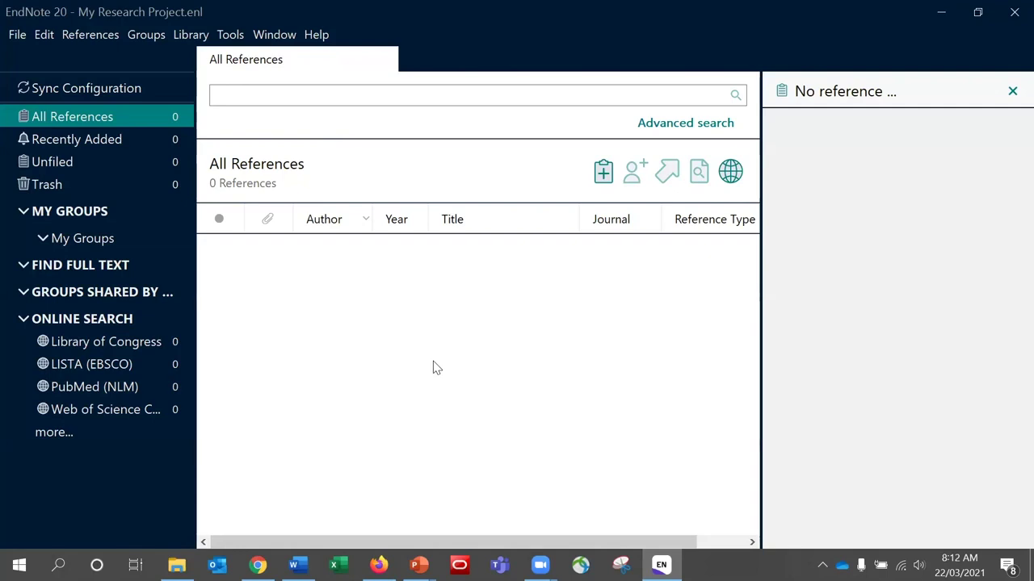
Step: Choose Compress Library (.enlx) from EndNote's File menu
left_click(18, 37)
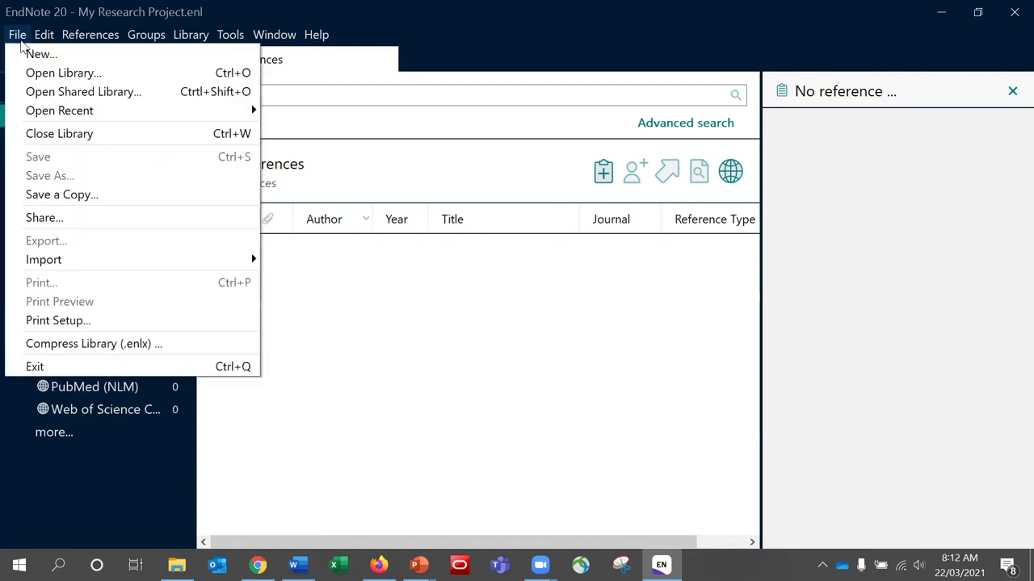
left_click(180, 350)
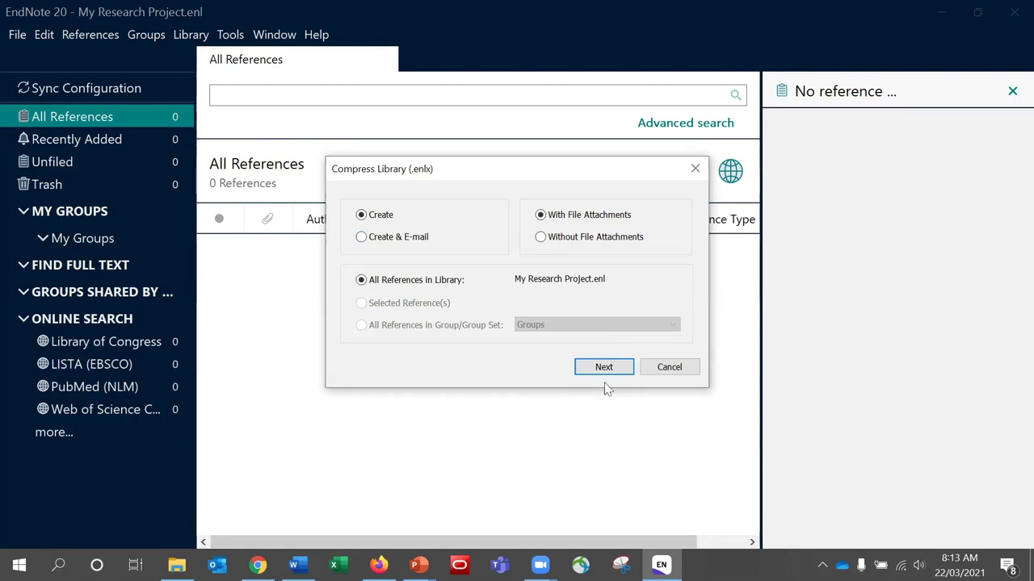
Step: Cancel the Compress Library dialog without creating an .enlx backup
left_click(670, 369)
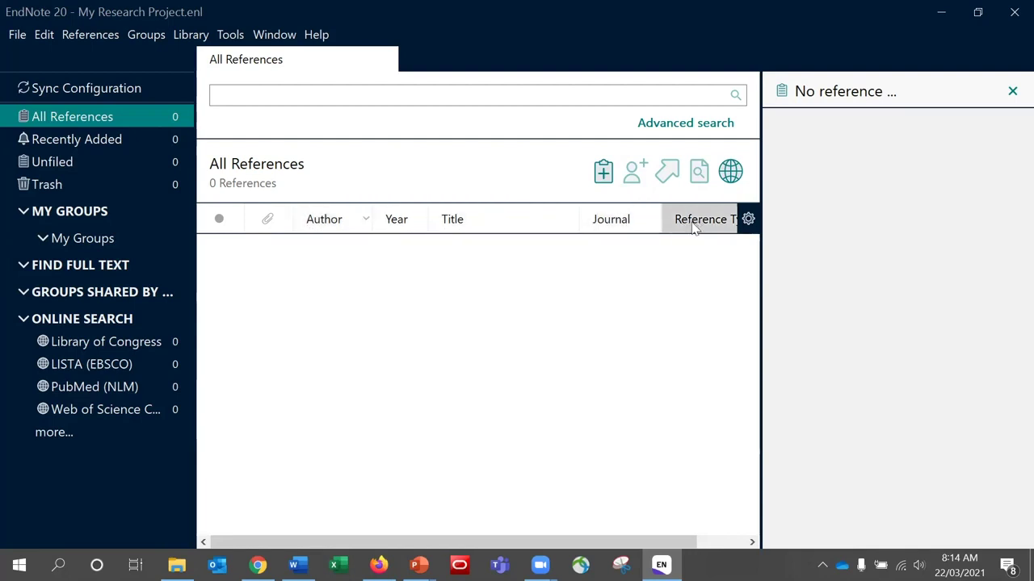
Step: Dismiss the Author column menu unchanged, then switch to the EndNote Downloads page in Chrome
right_click(340, 229)
left_click(298, 292)
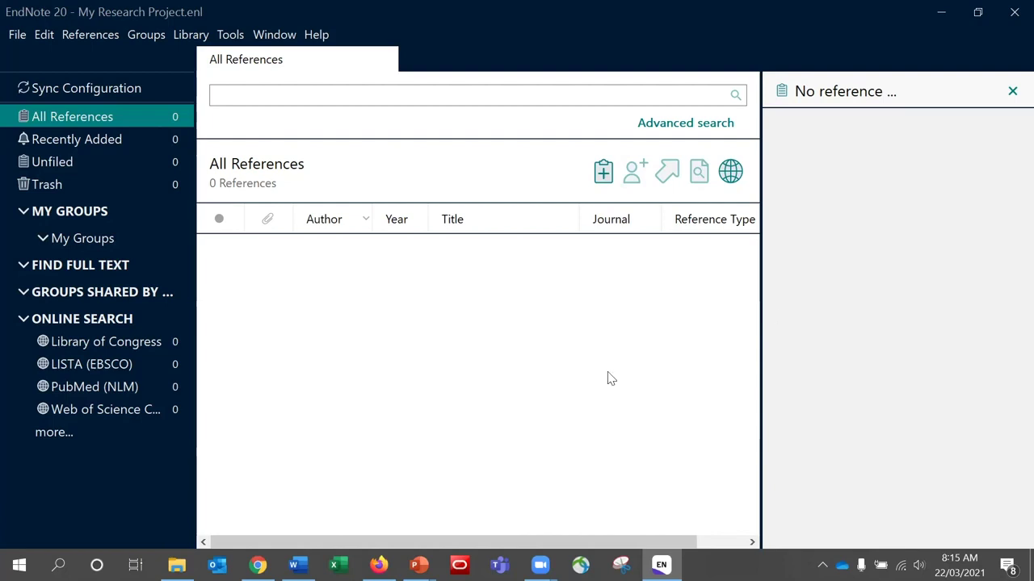
left_click(258, 564)
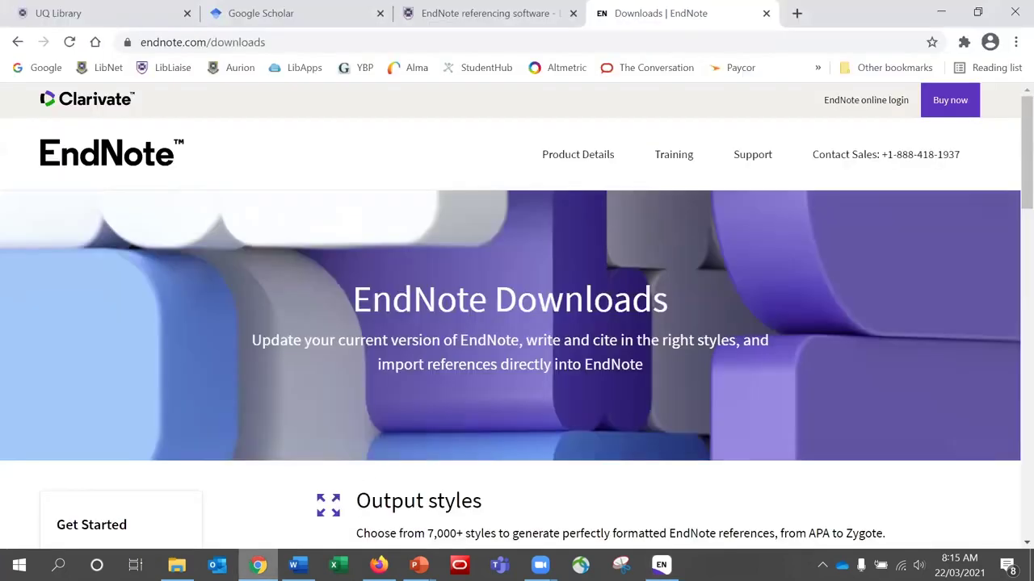
Step: Switch to the UQ Library tab at library.uq.edu.au
left_click(131, 24)
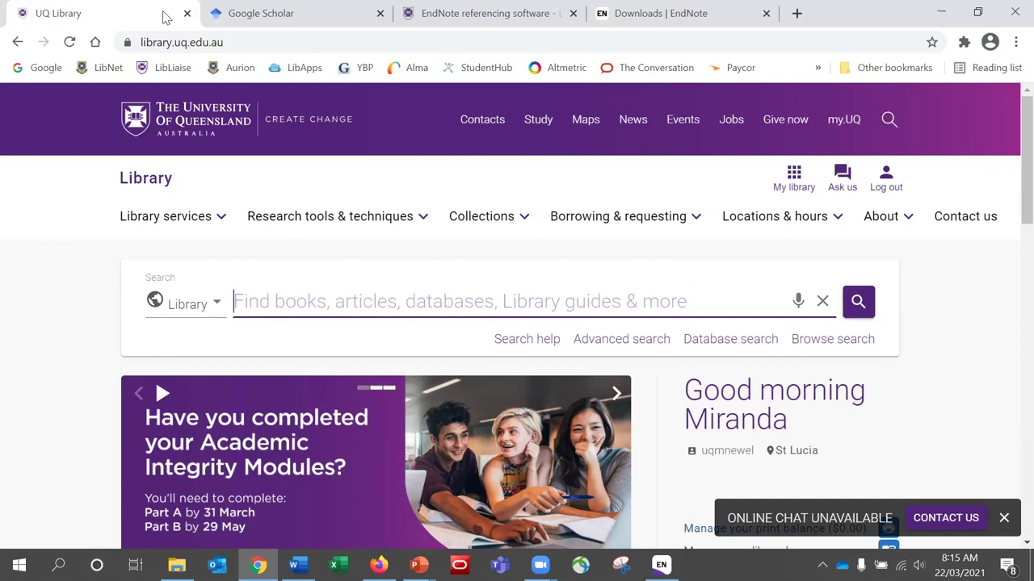
left_click(363, 216)
left_click(574, 380)
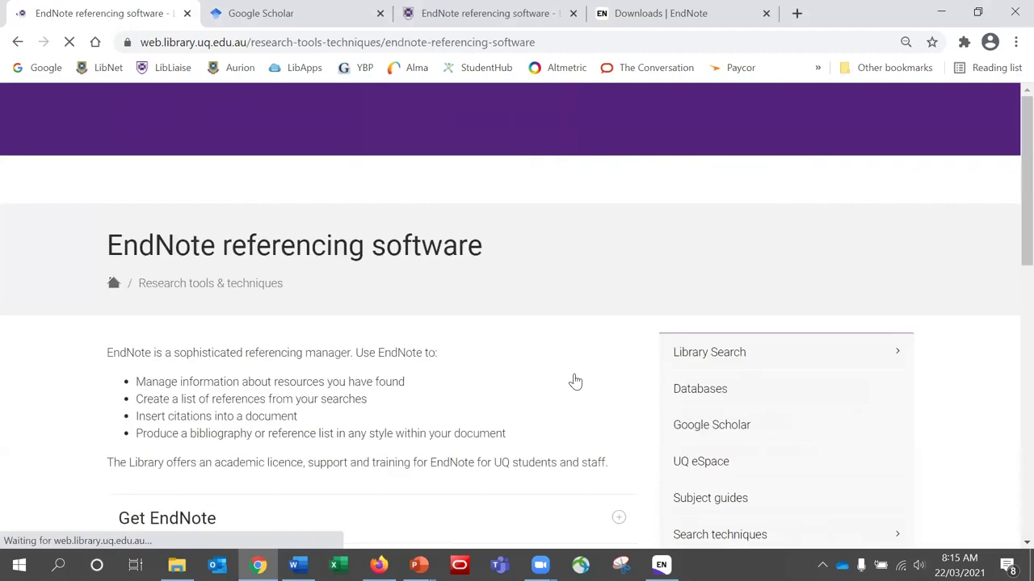
left_click_drag(1024, 233, 1024, 311)
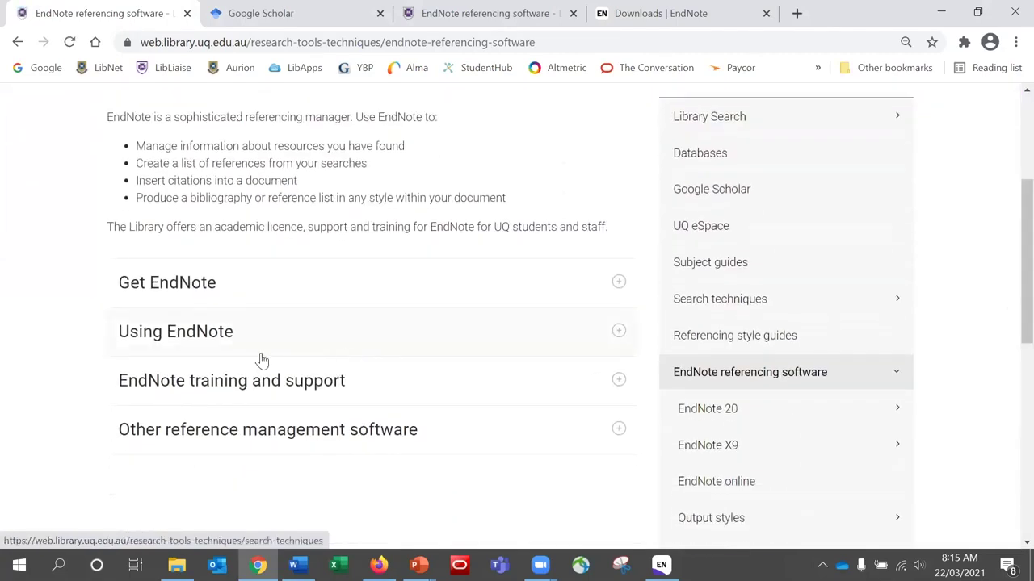
left_click(95, 44)
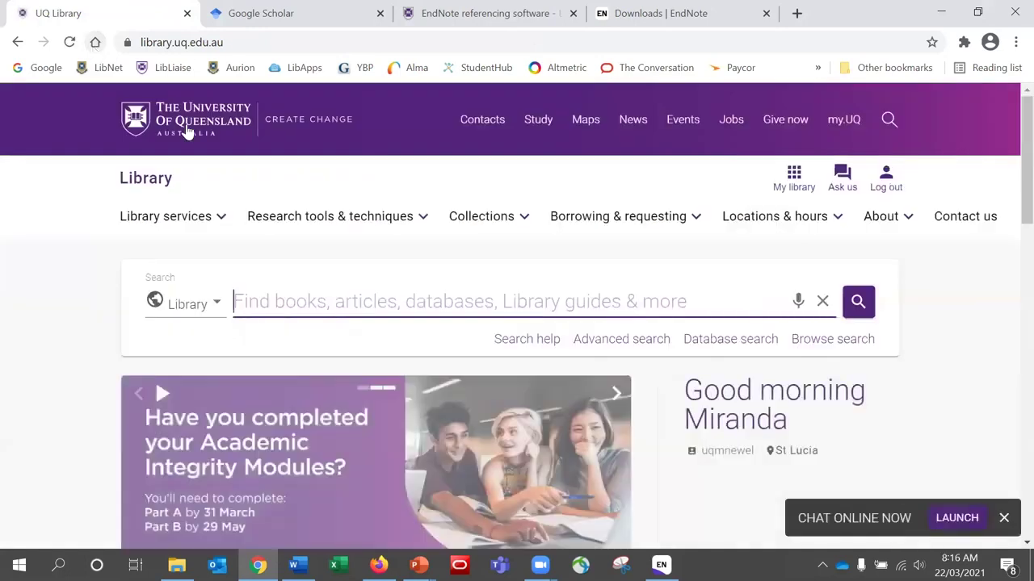
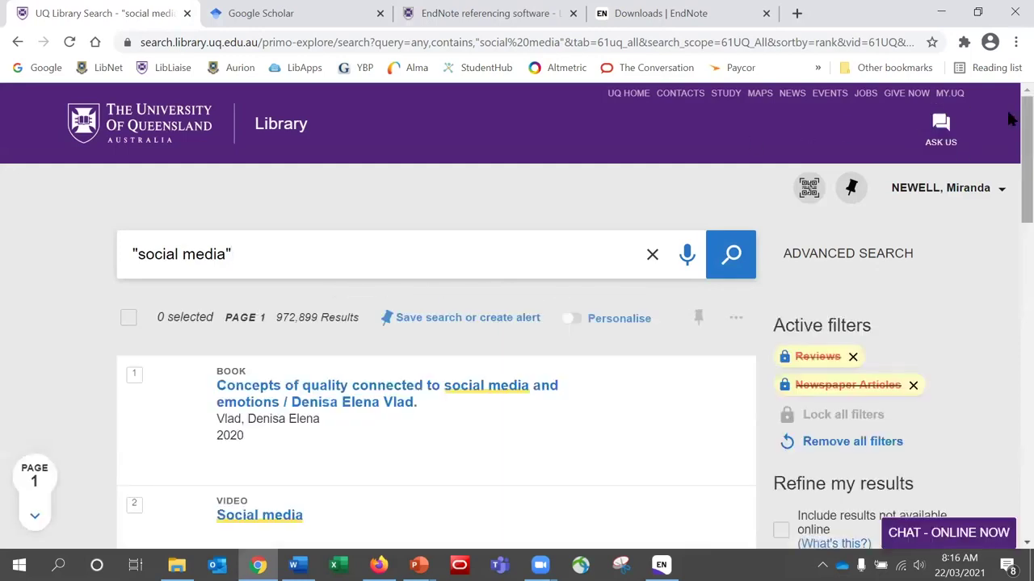
Step: Export the first result, the Concepts of quality book, as a UTF-8 RIS file
scroll(1010, 153, "down", 2)
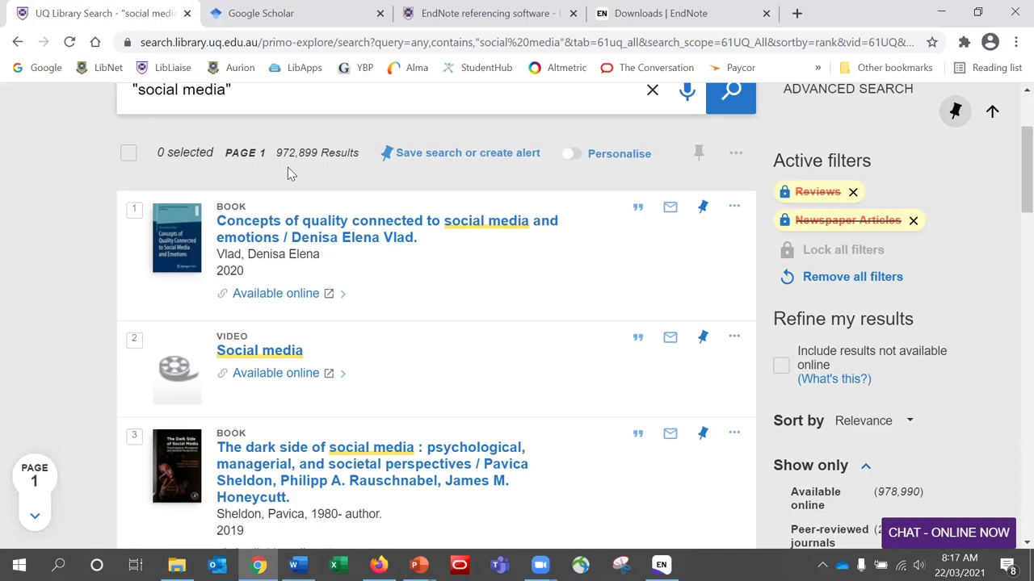
left_click(735, 208)
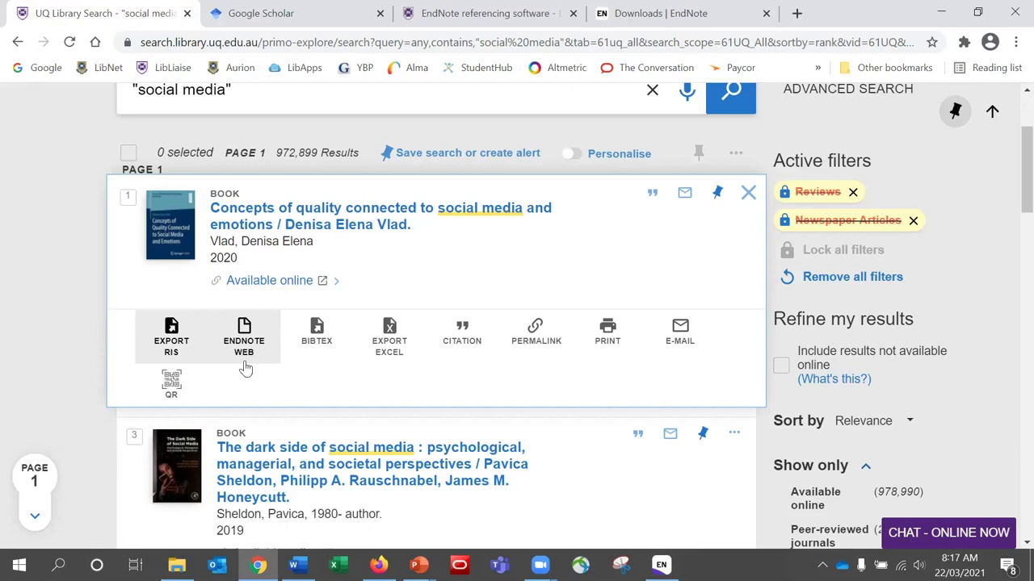
left_click(188, 361)
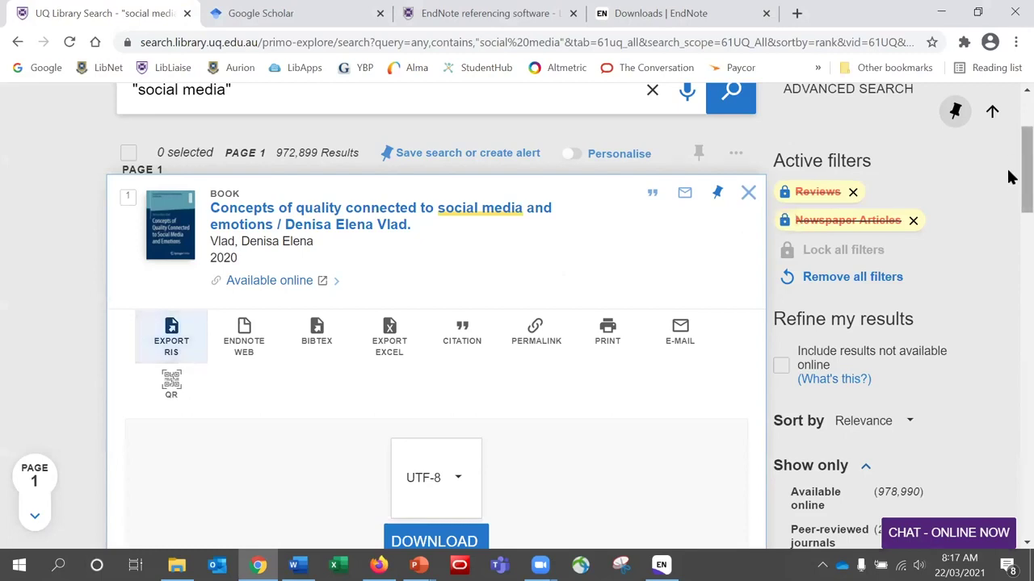
scroll(1009, 176, "down", 2)
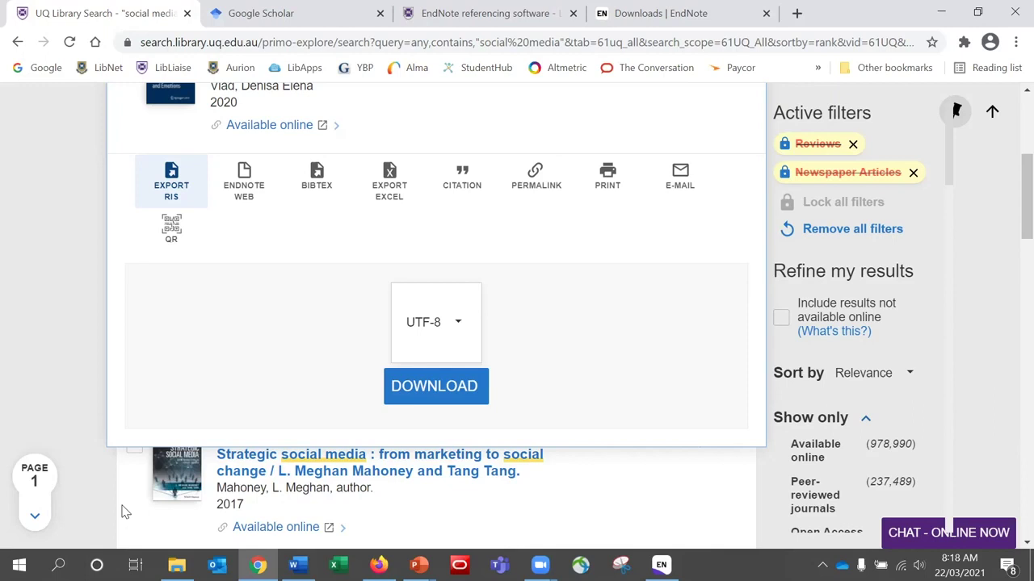
left_click(426, 391)
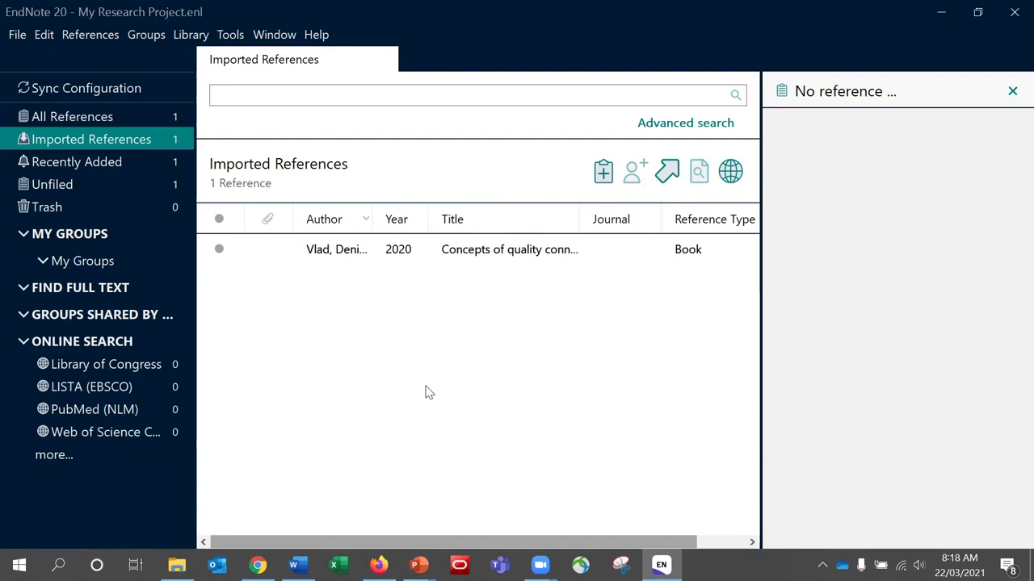
Step: Review the imported Concepts of quality reference's editable fields, then return to the browser
left_click(481, 257)
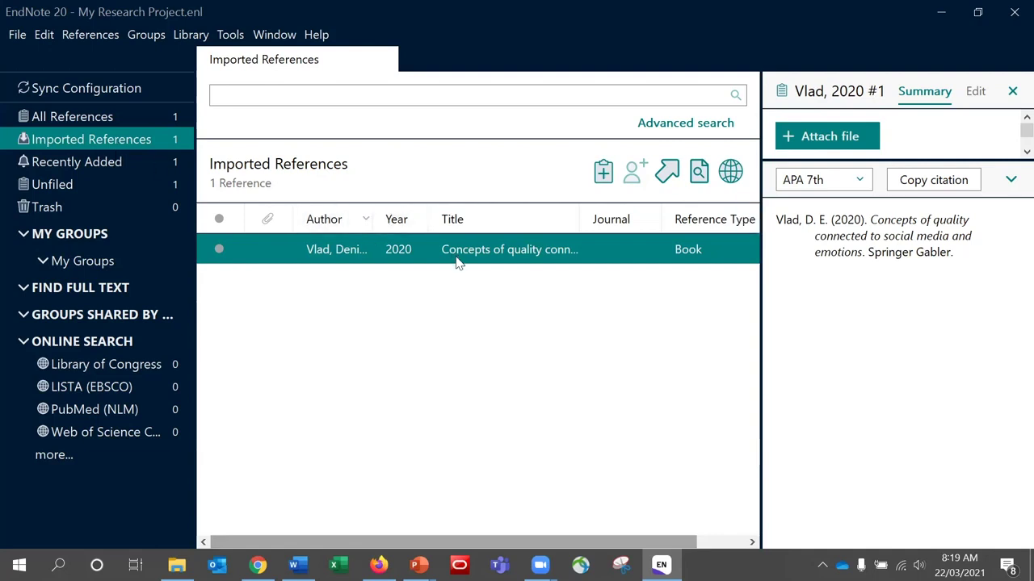
left_click(977, 93)
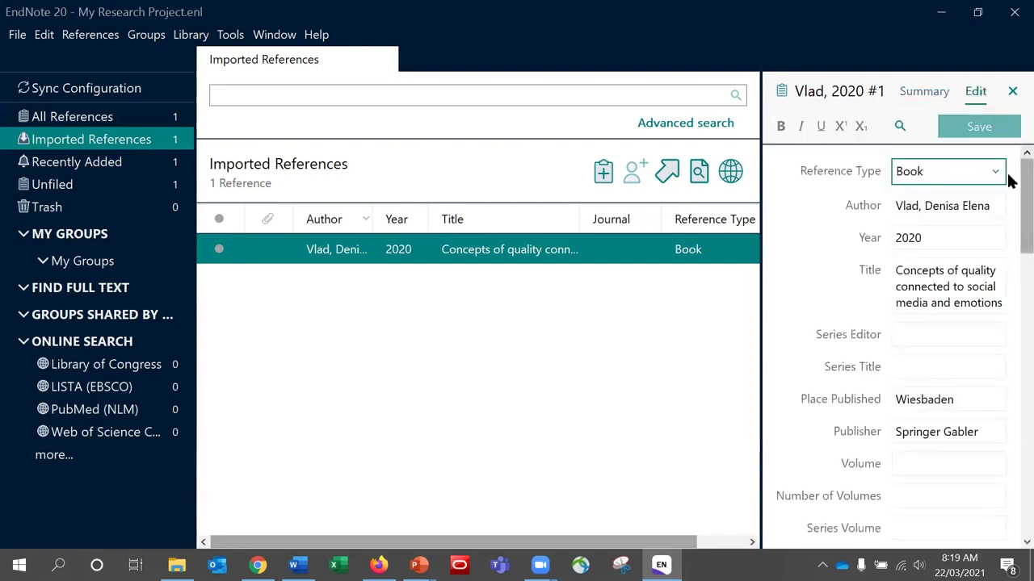
scroll(1008, 181, "down", 5)
scroll(1008, 259, "down", 10)
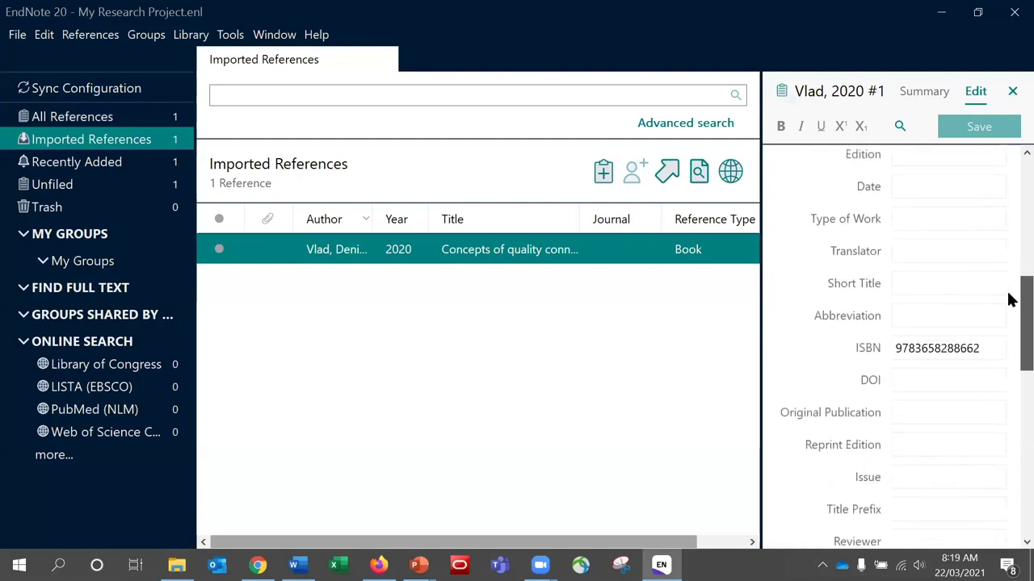
scroll(1008, 344, "up", 15)
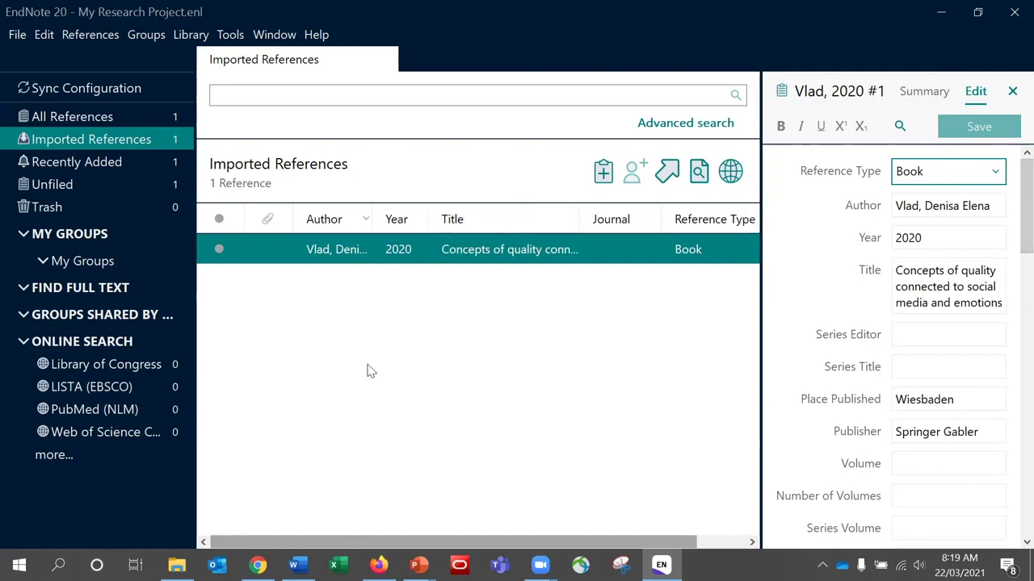
left_click(257, 564)
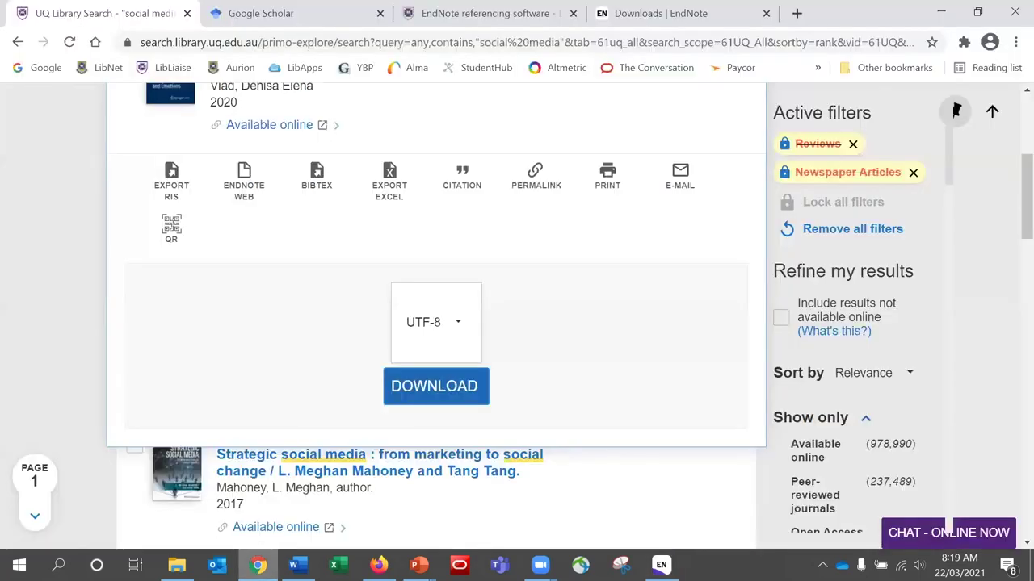
Step: Close the expanded first record and load more search results
scroll(1010, 162, "up", 3)
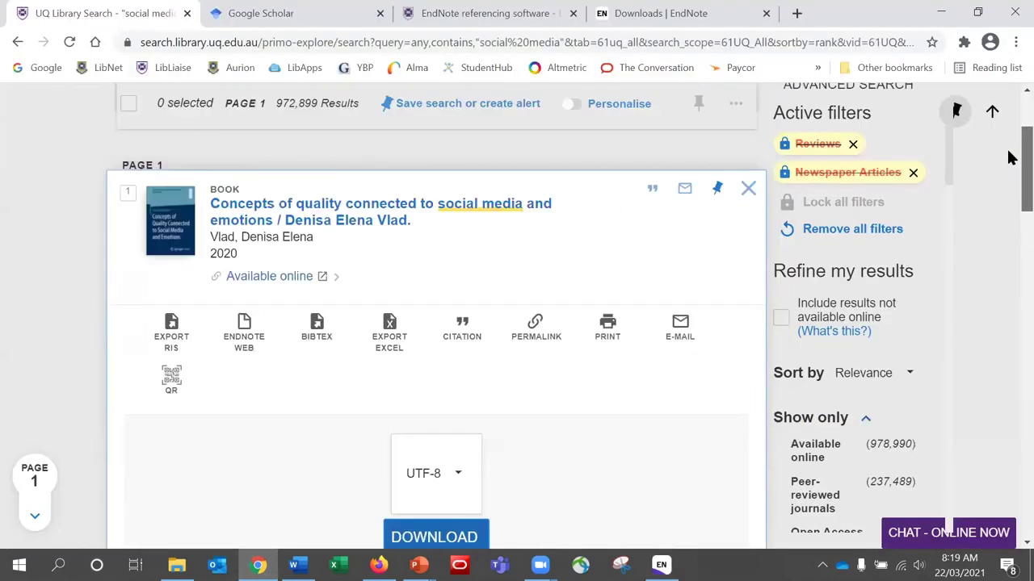
left_click(748, 255)
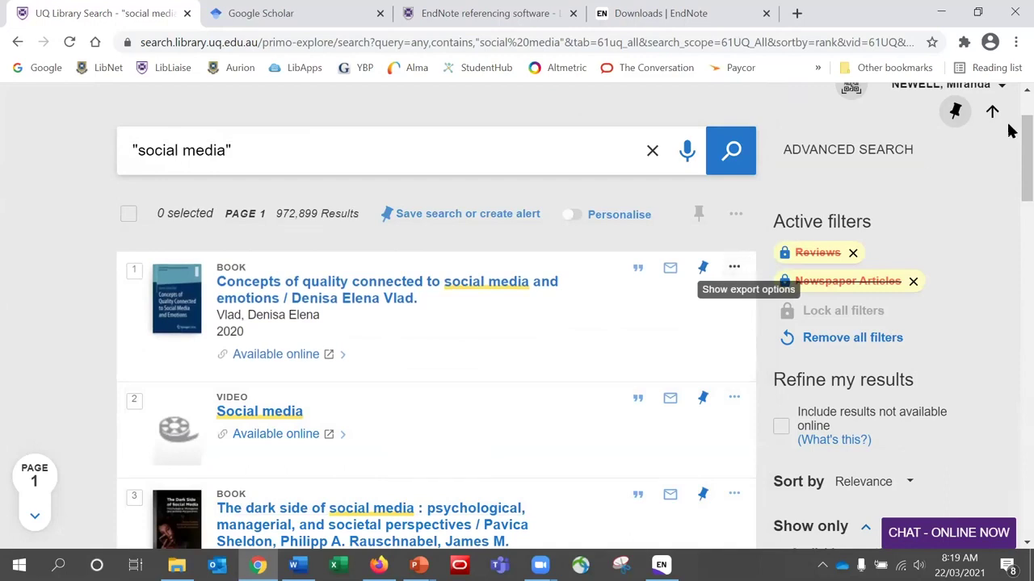
scroll(1010, 165, "down", 1)
scroll(1010, 164, "down", 12)
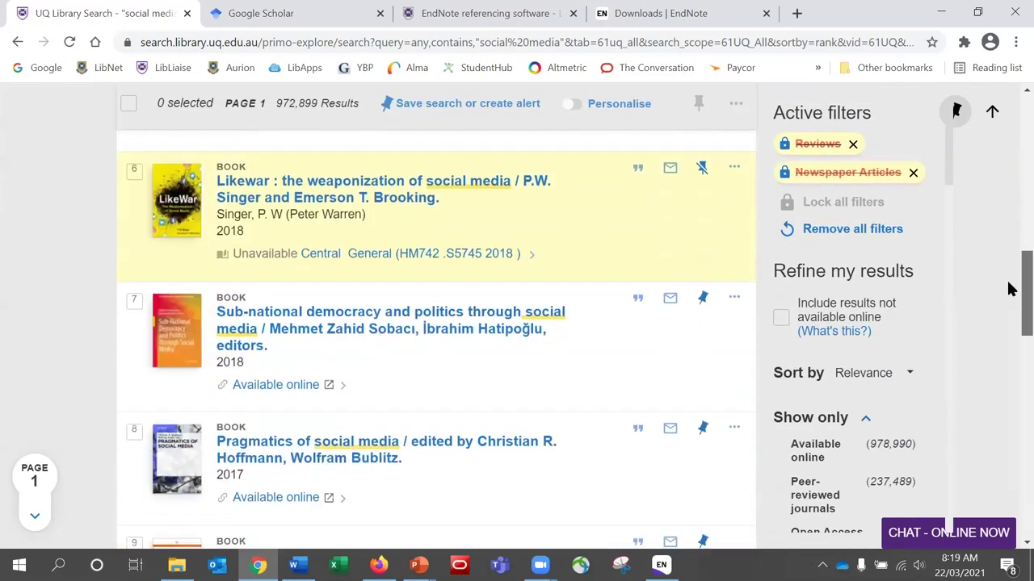
scroll(1010, 356, "down", 1)
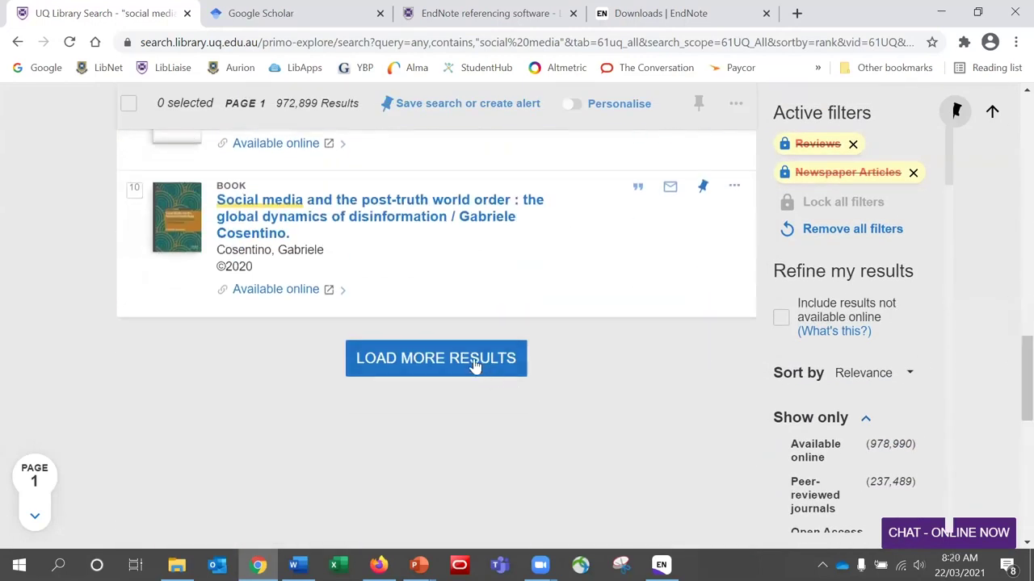
left_click(473, 362)
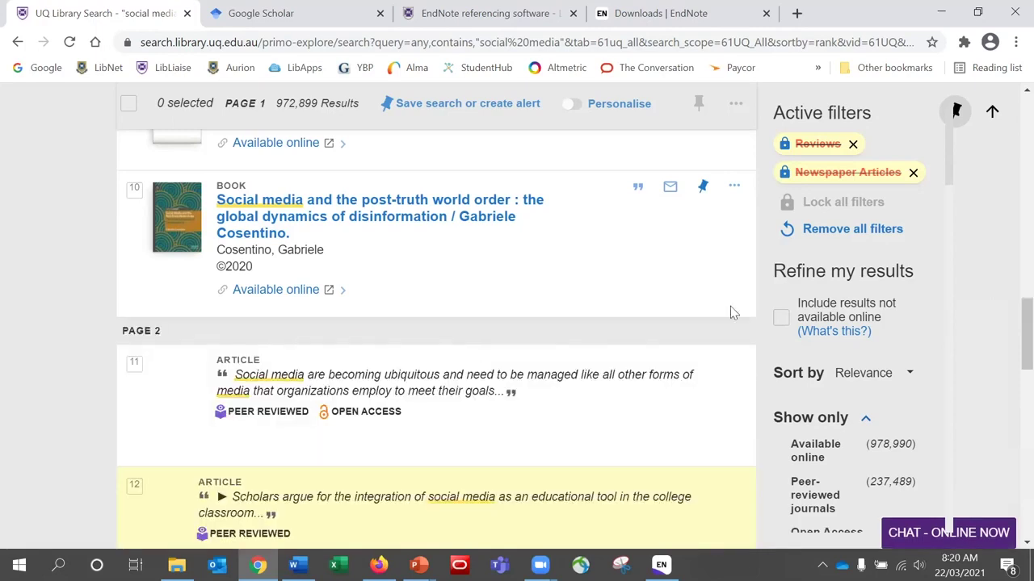
Step: Save items 12 and 20 to favourites and open the My favourites list
scroll(1009, 311, "down", 3)
scroll(1015, 319, "down", 1)
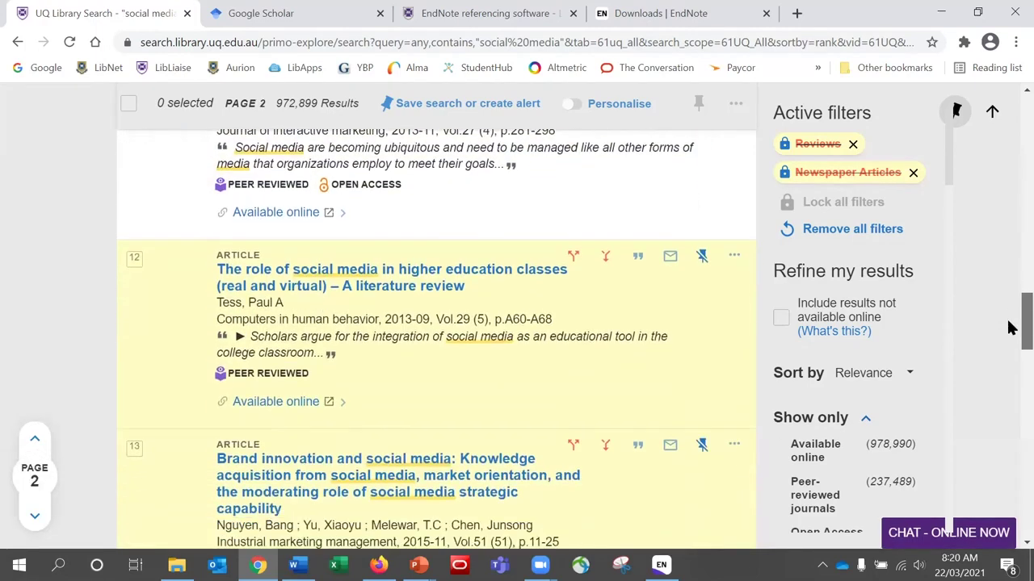
left_click(702, 270)
scroll(1017, 323, "down", 2)
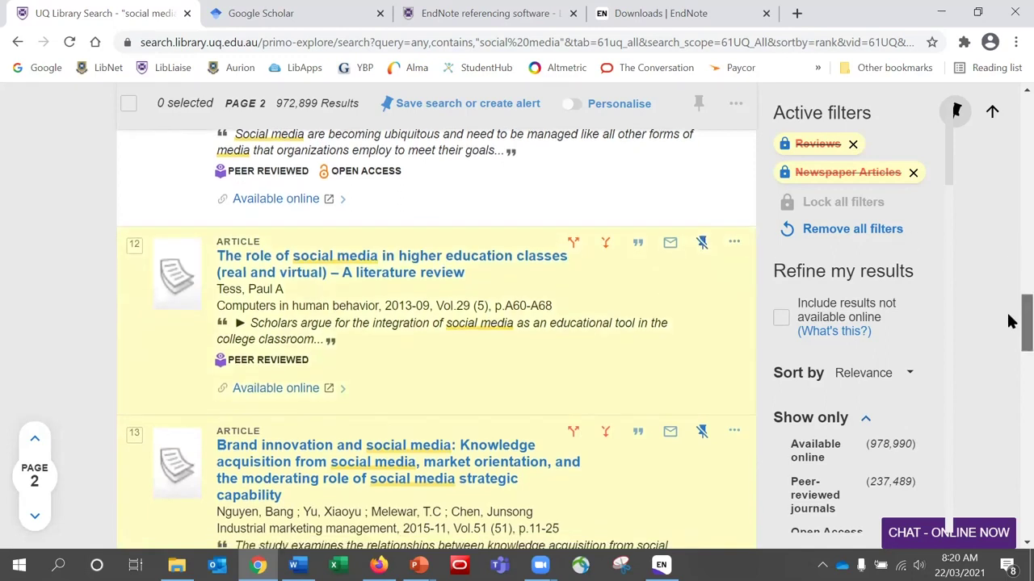
left_click_drag(1008, 341, 1018, 507)
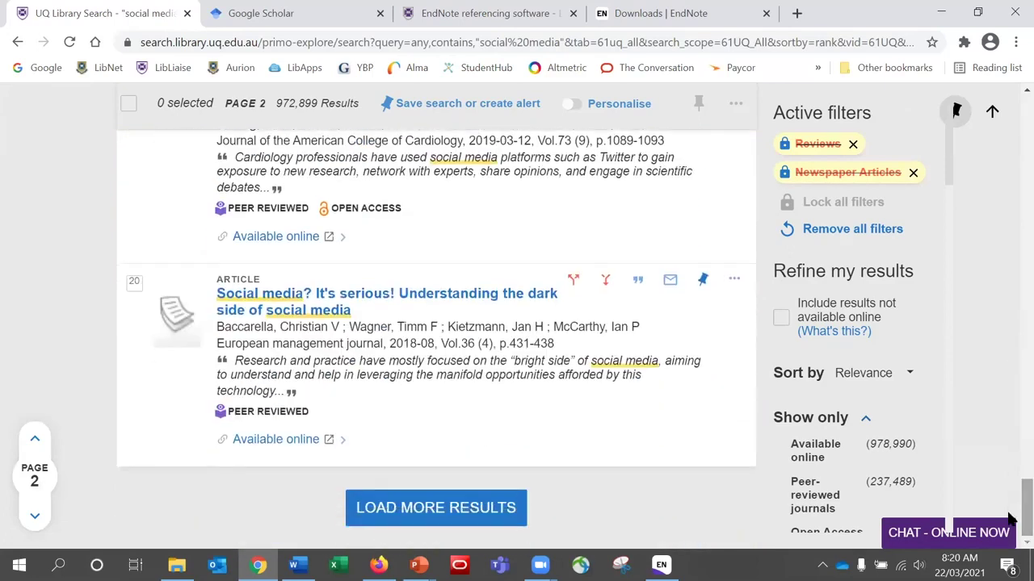
left_click(703, 287)
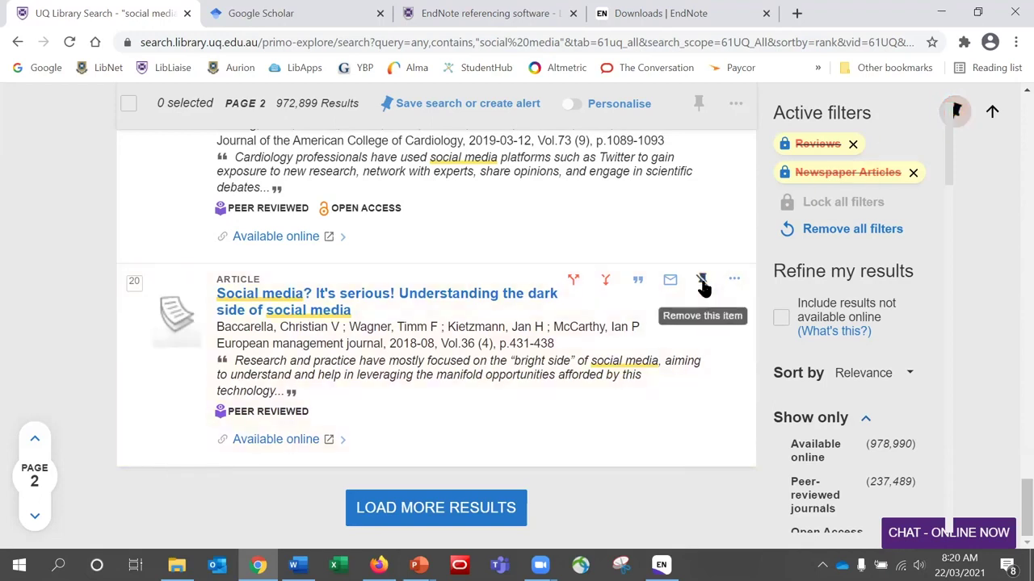
left_click(966, 119)
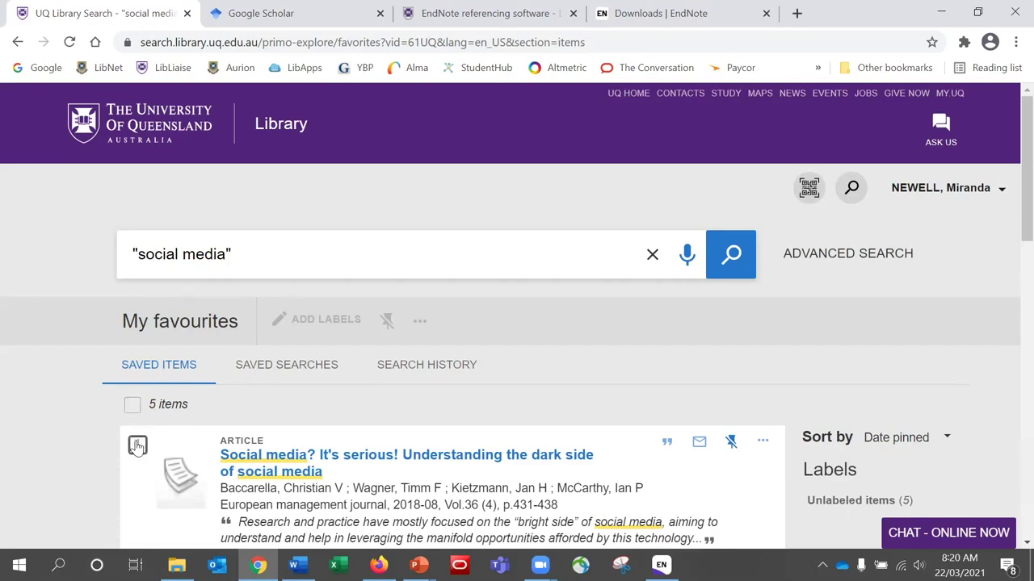
Step: Select all five saved favourites and download them as a UTF-8 RIS export
left_click(133, 404)
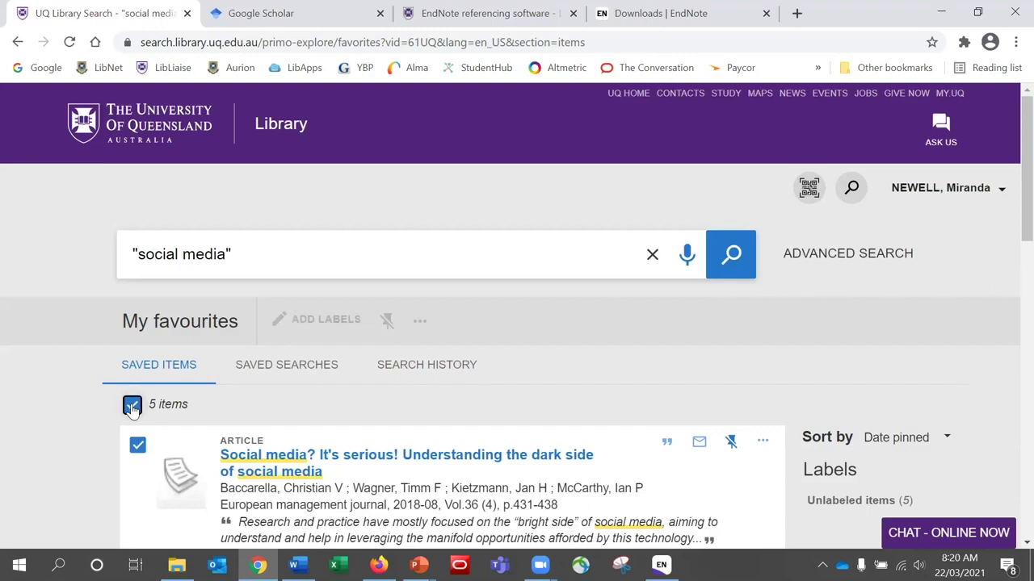
left_click(421, 323)
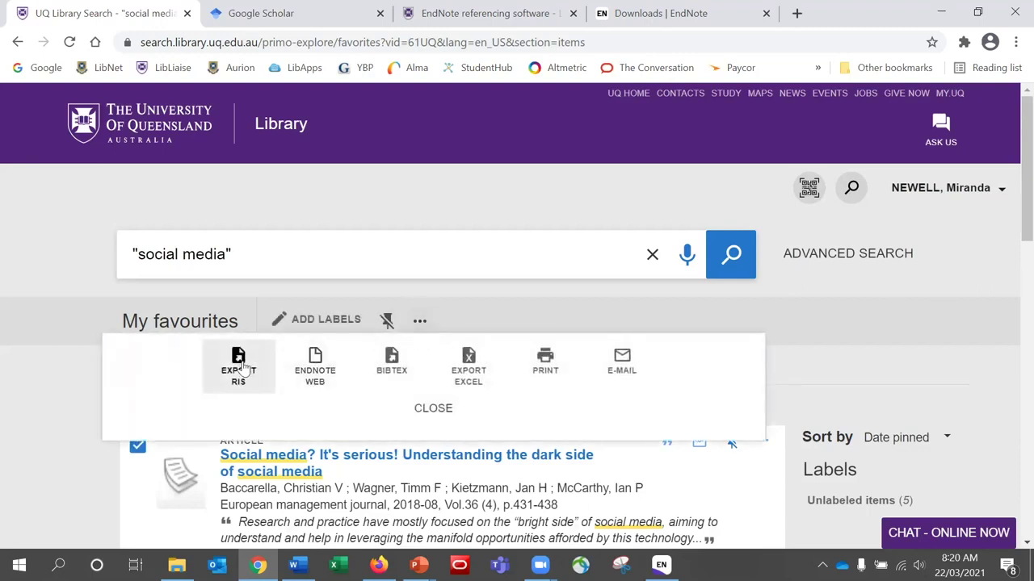
left_click(242, 366)
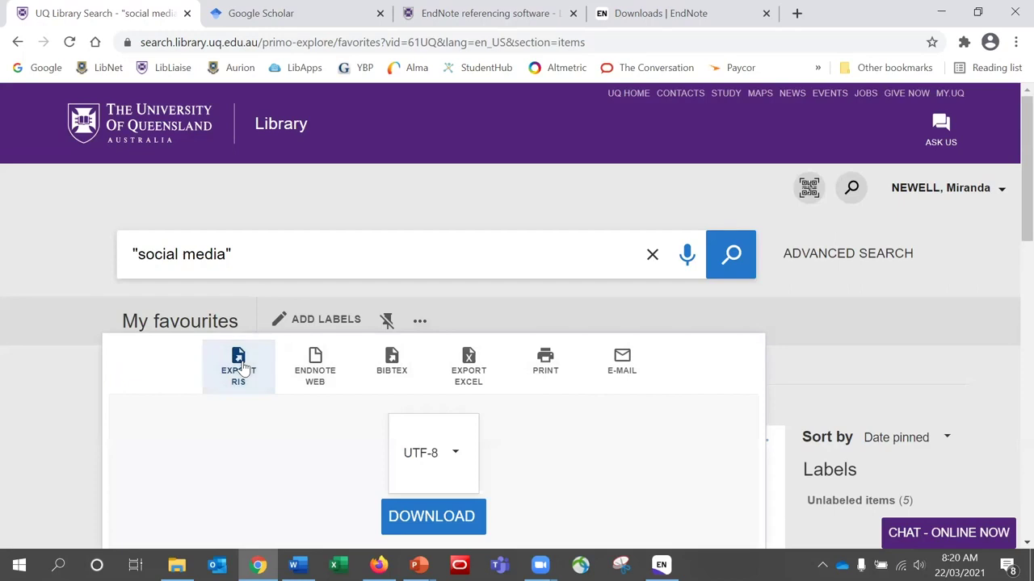
left_click(434, 517)
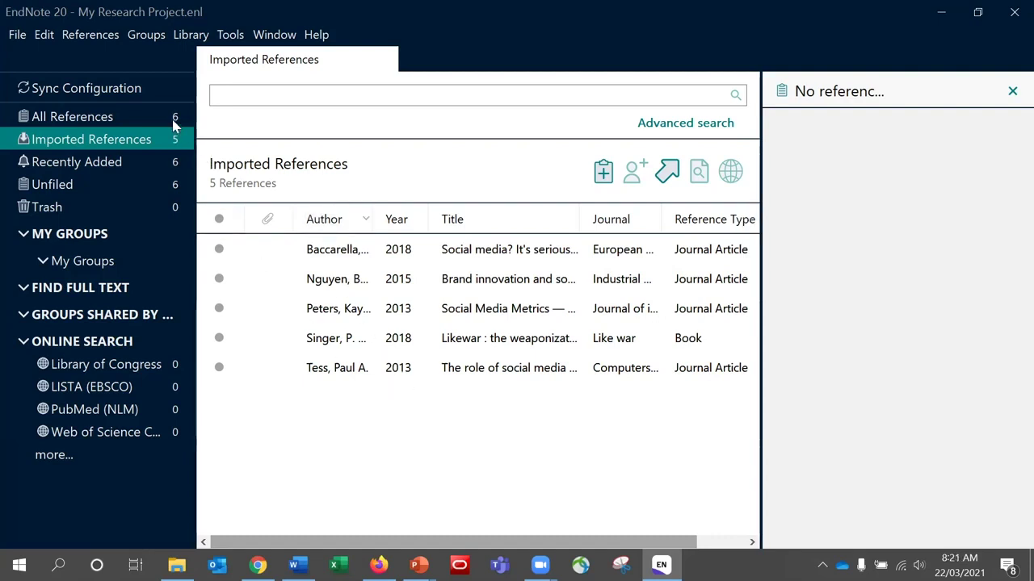
Step: Check All References and Imported References to confirm six references, then bring up the UQ Library homepage
left_click(99, 122)
left_click(93, 143)
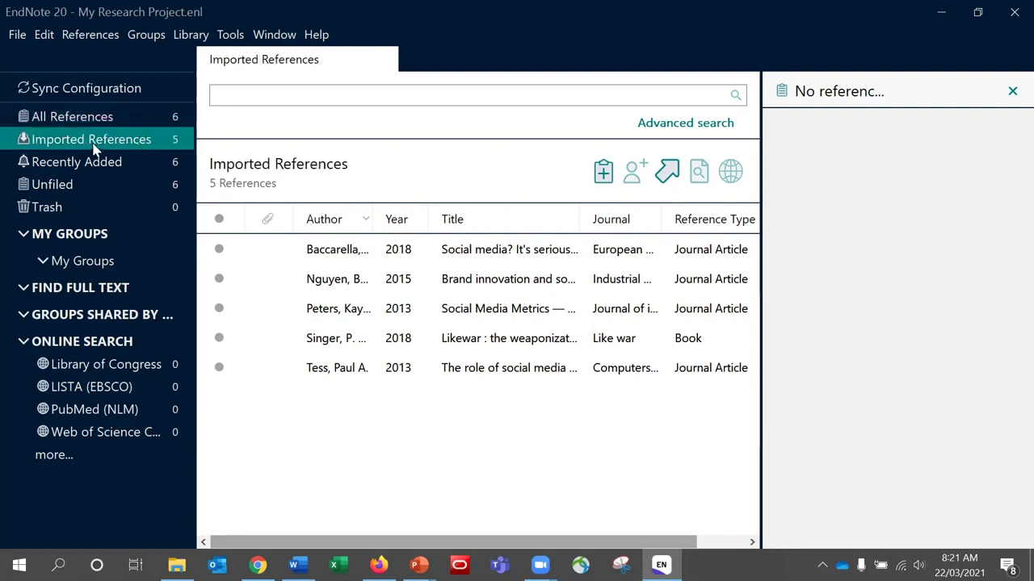
left_click(396, 373)
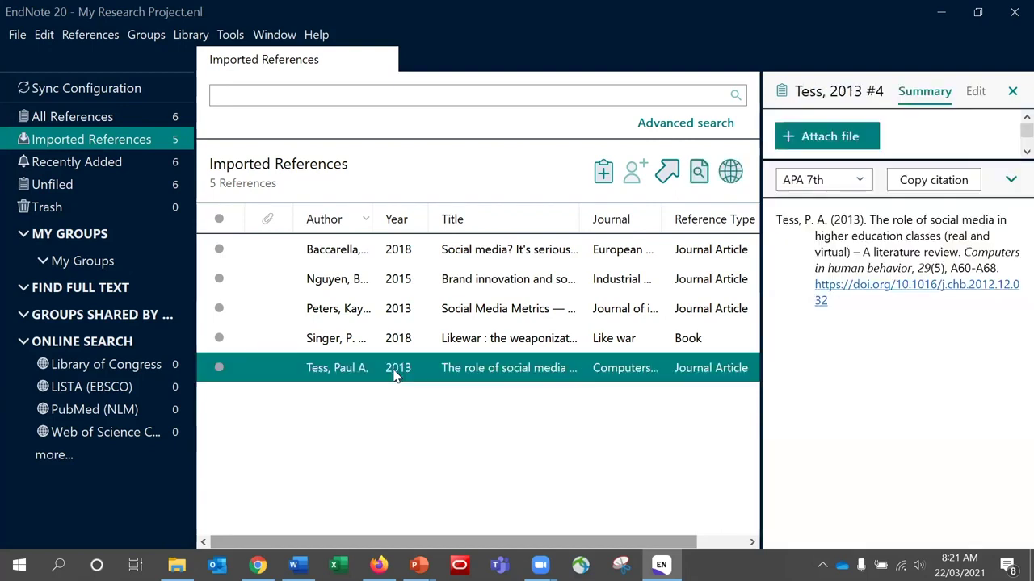
left_click(101, 123)
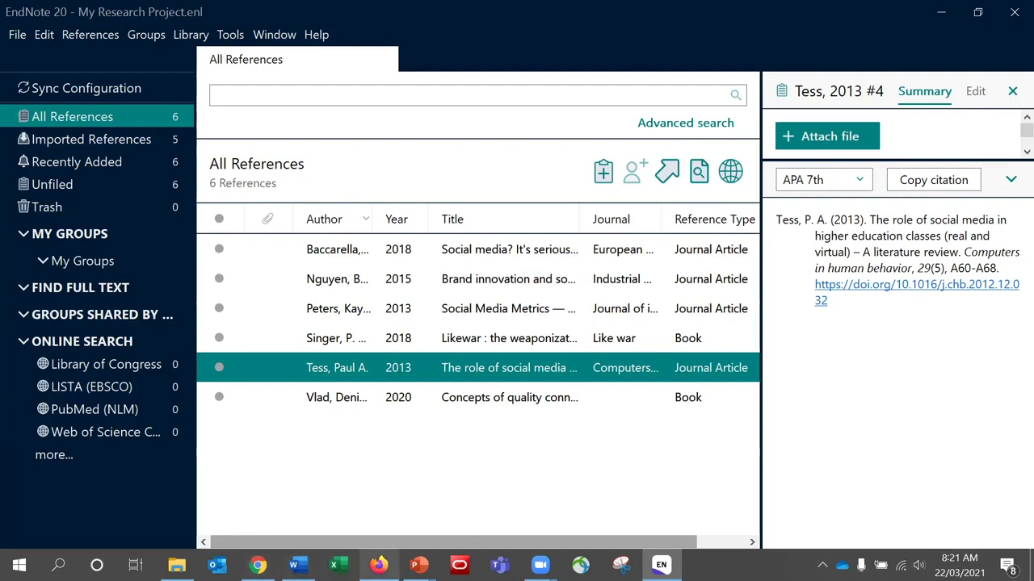
left_click(378, 566)
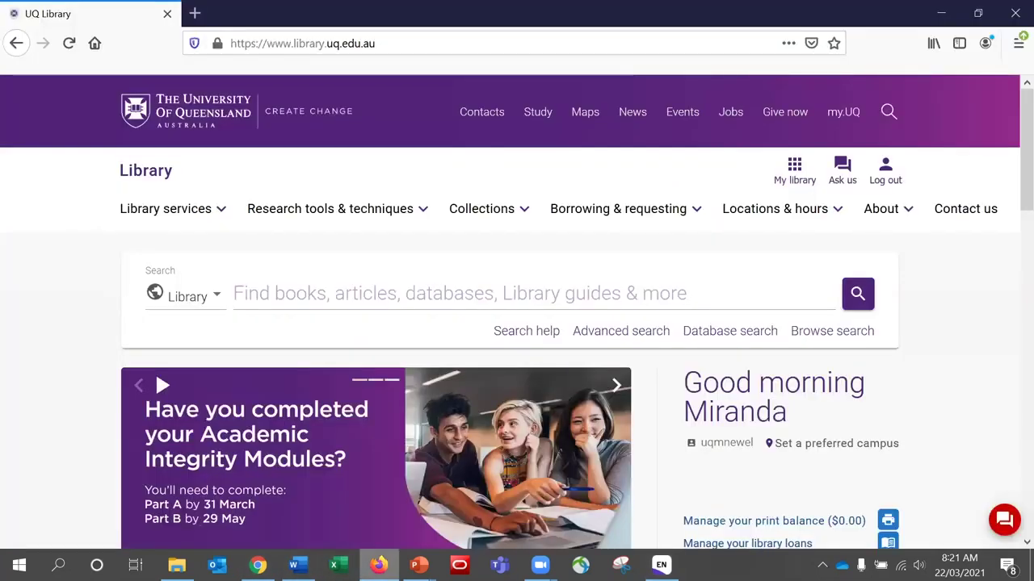
Step: Search UQ Library databases for 'scopus' and open Scopus through its Available online link
left_click(216, 295)
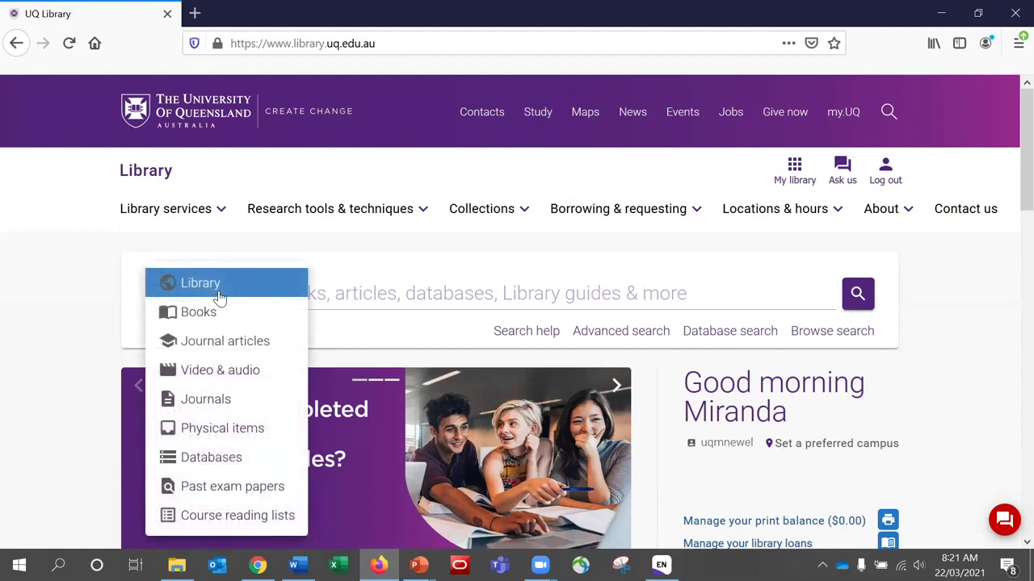
left_click(220, 457)
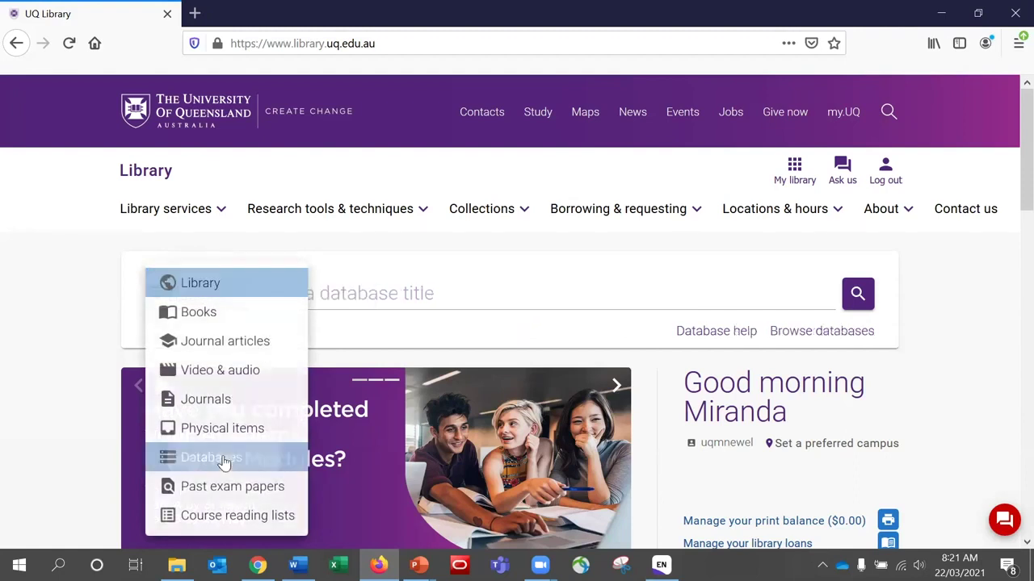
left_click(324, 314)
type("scopus")
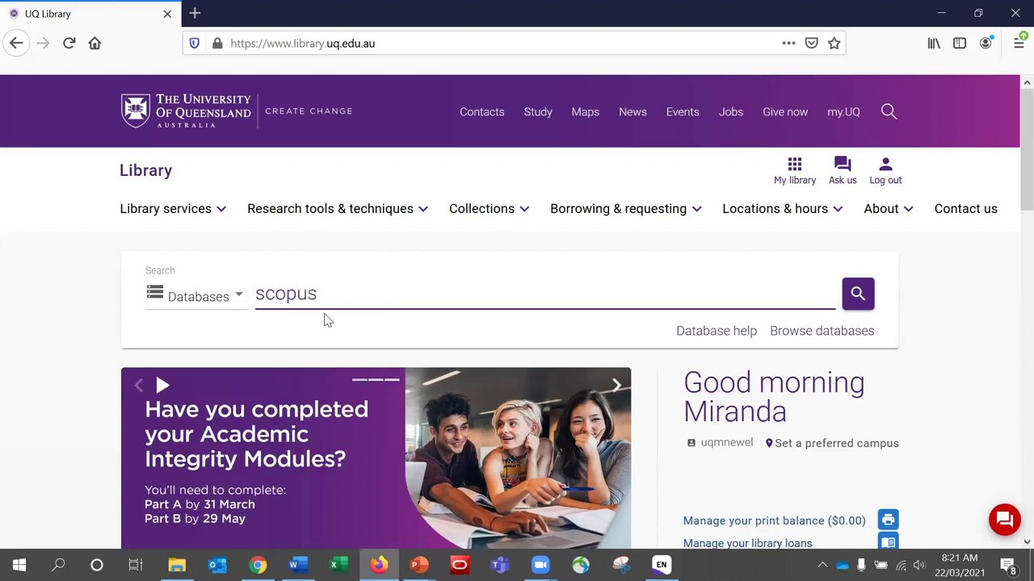
key("Return")
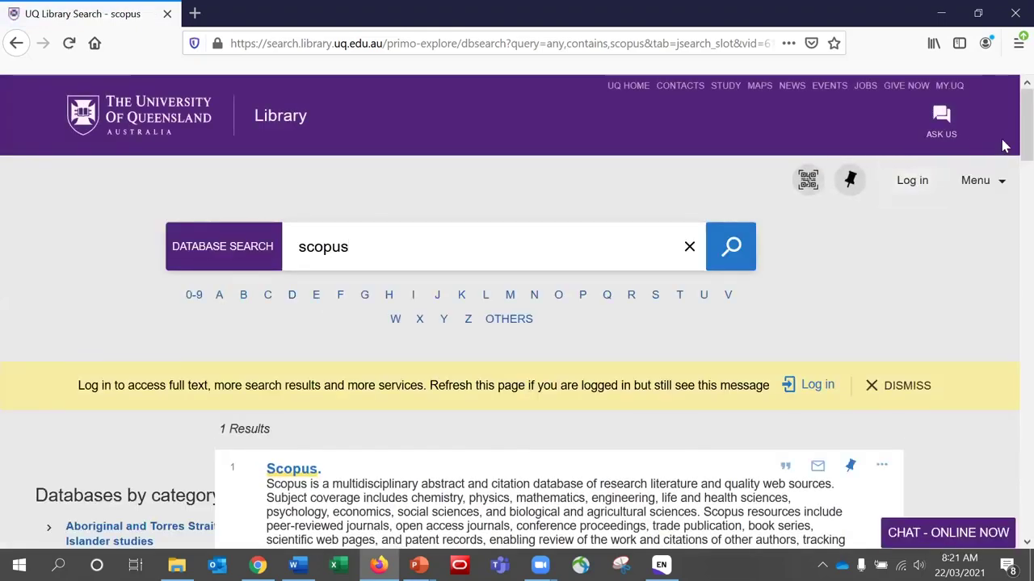
scroll(1010, 152, "down", 3)
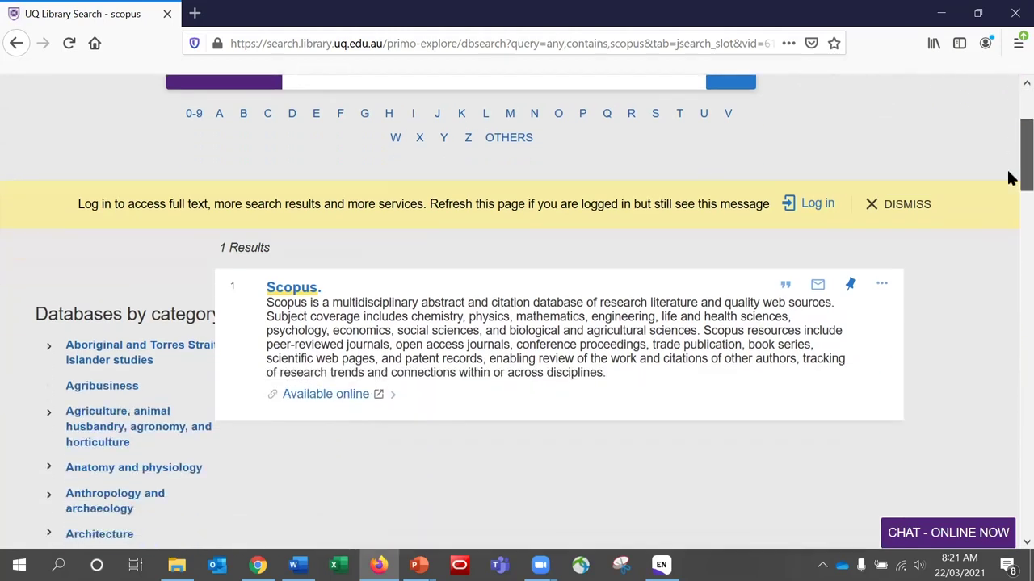
left_click(339, 386)
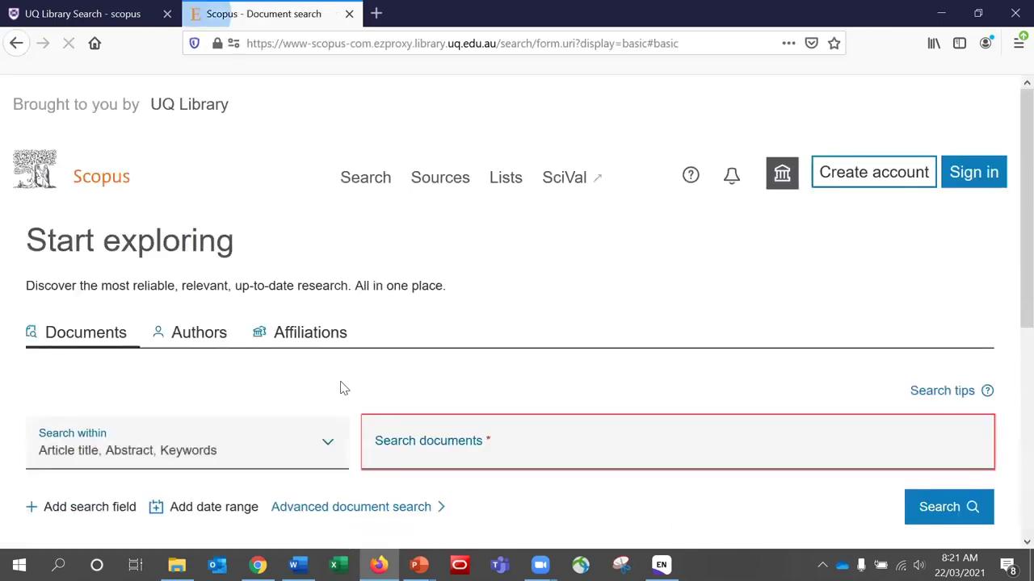
Step: Search Scopus documents for "social media" and scroll down to the 95,434 results
left_click(397, 442)
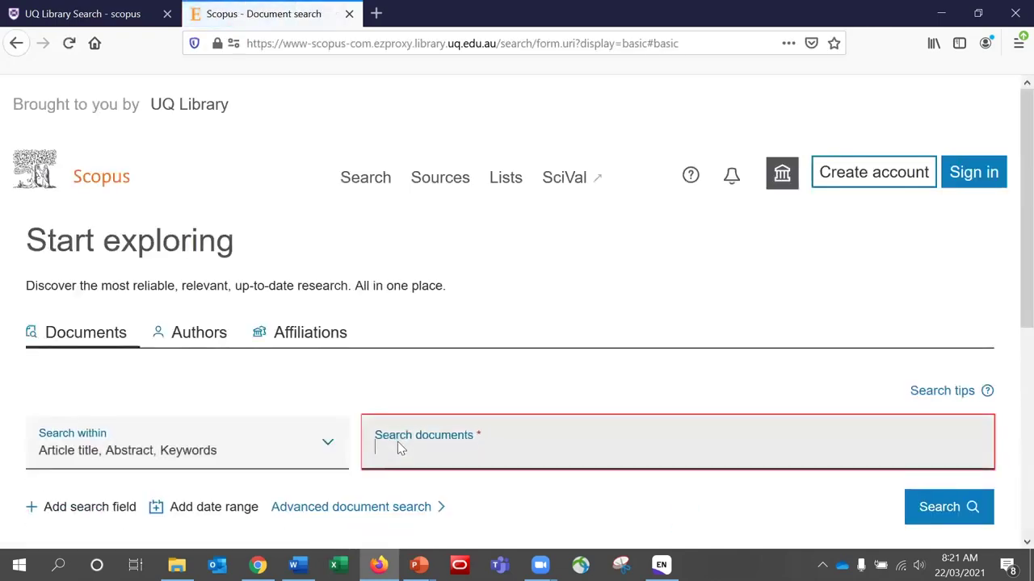
type("\"socia")
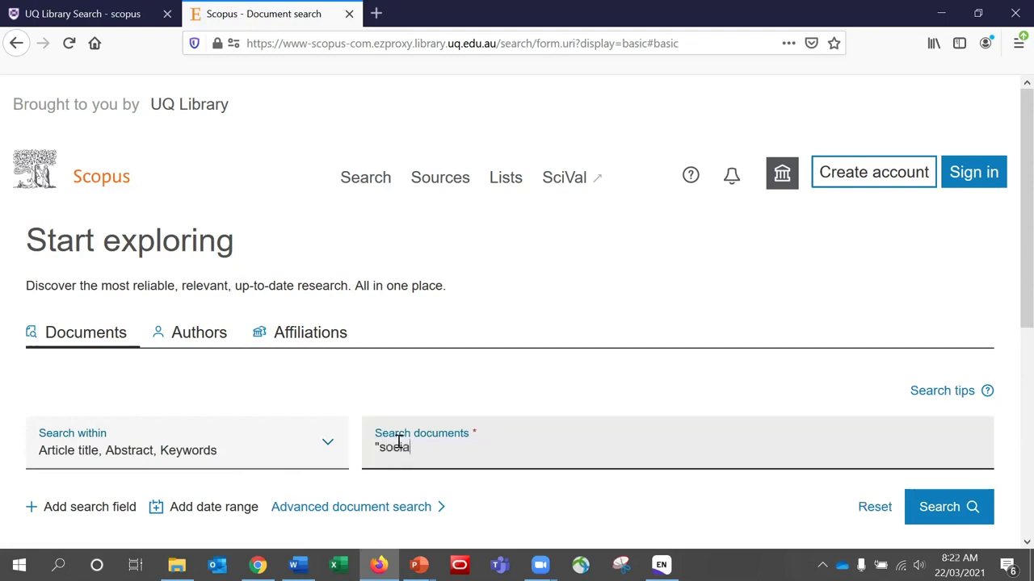
type("l media\"")
key("Return")
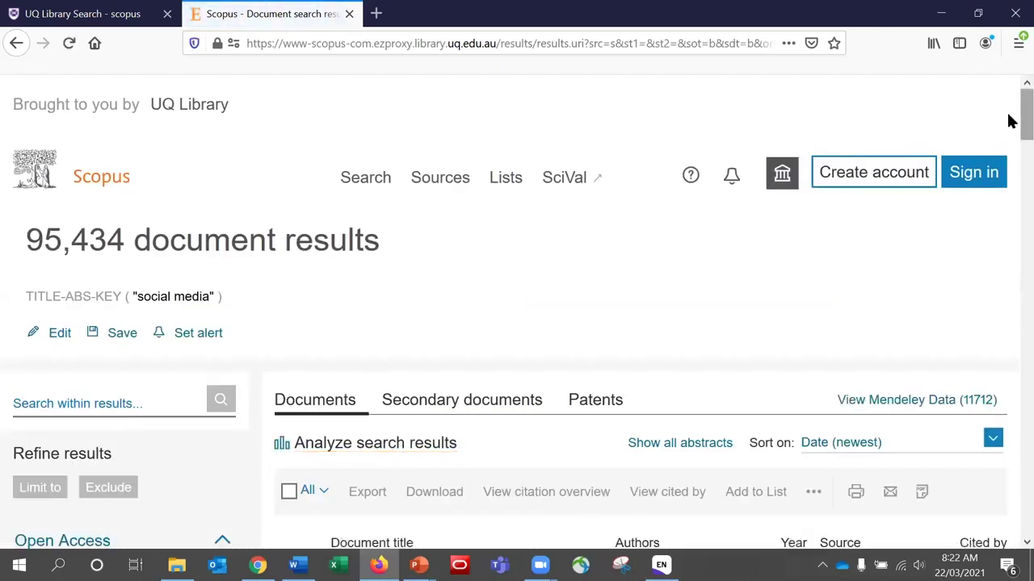
scroll(1008, 129, "down", 5)
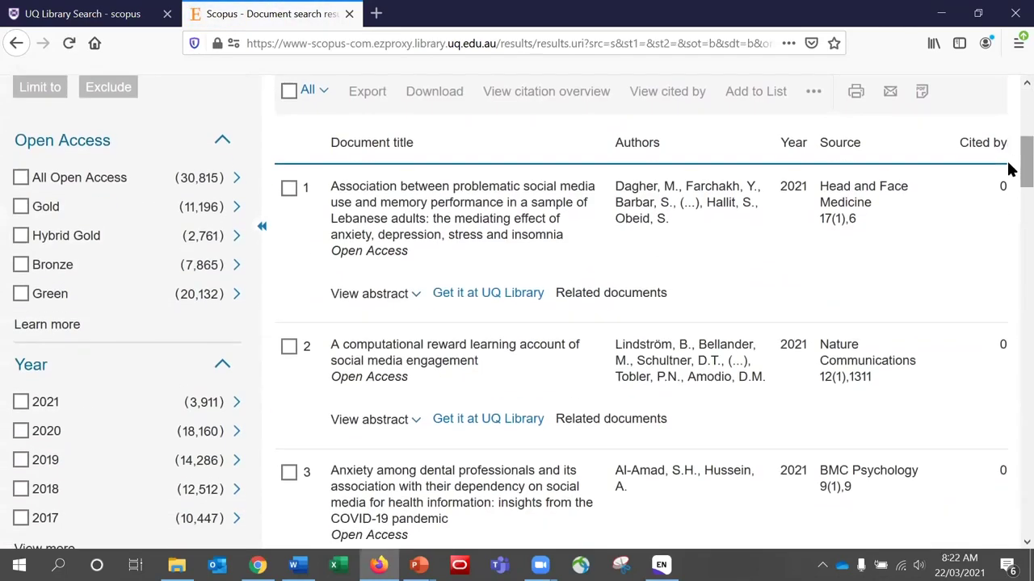
Step: Tick results 1, 3, 5, 6 and 8 in the social media results list
left_click(288, 188)
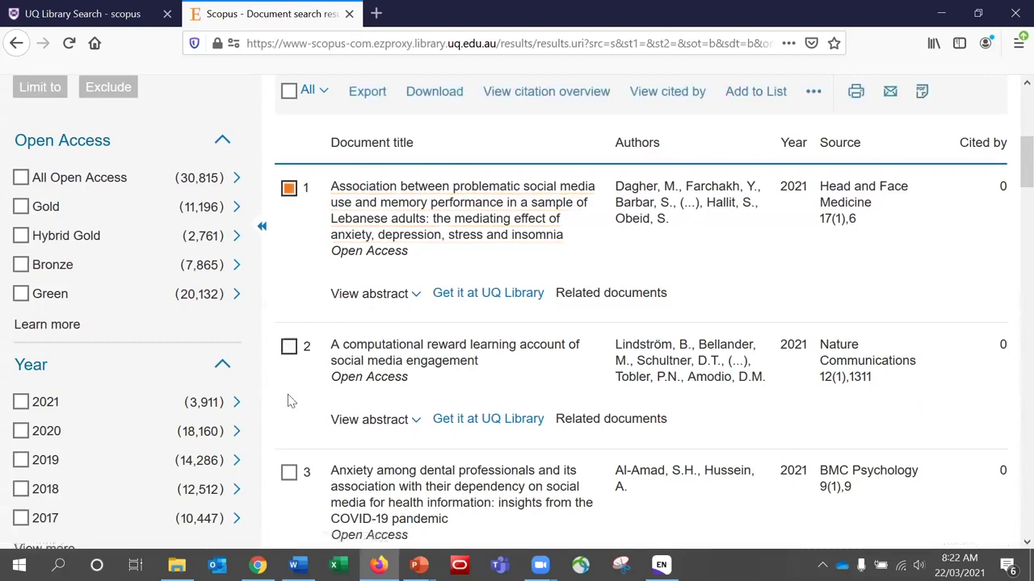
left_click(288, 473)
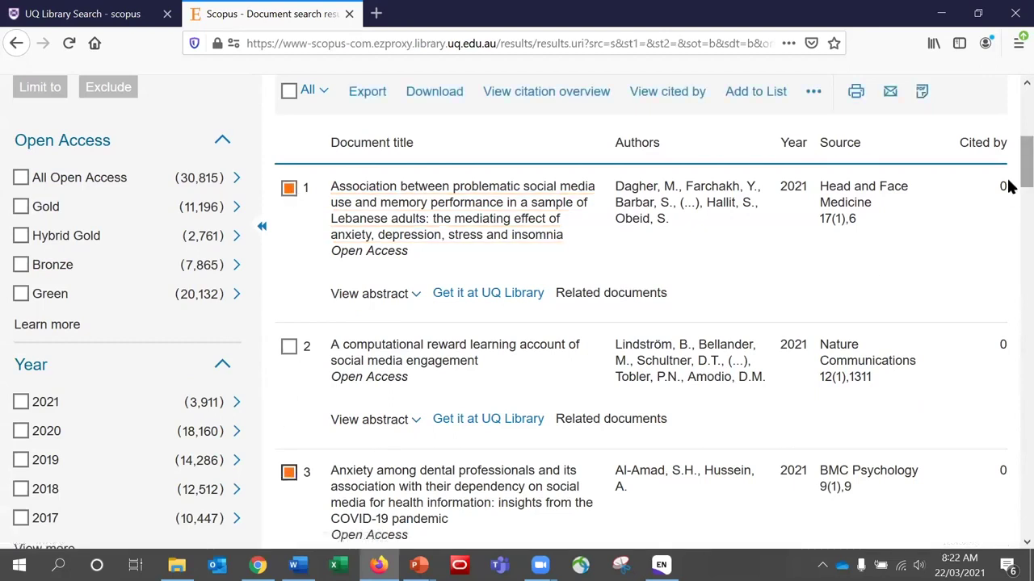
scroll(1009, 202, "down", 2)
scroll(1007, 220, "down", 4)
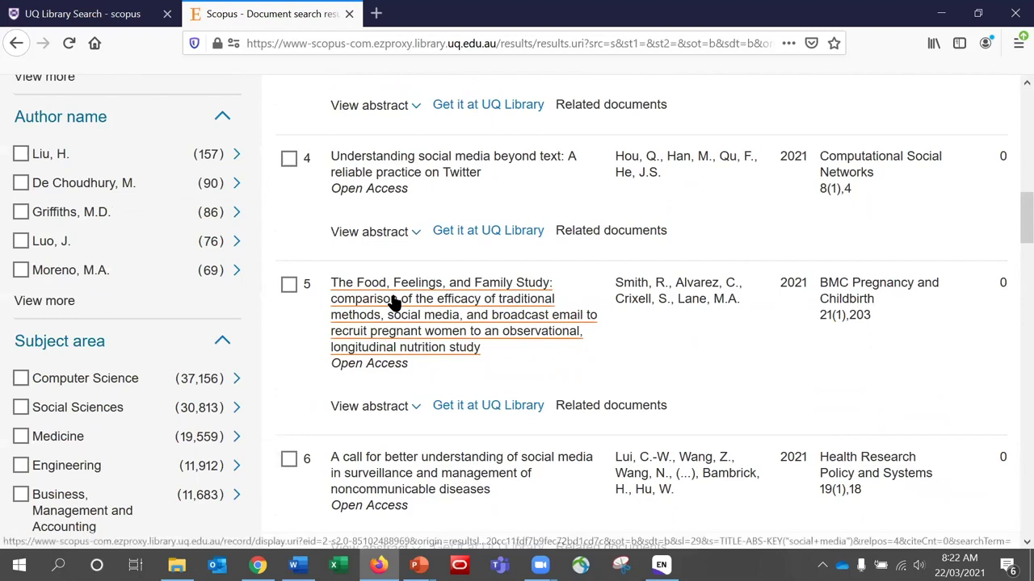
left_click(288, 458)
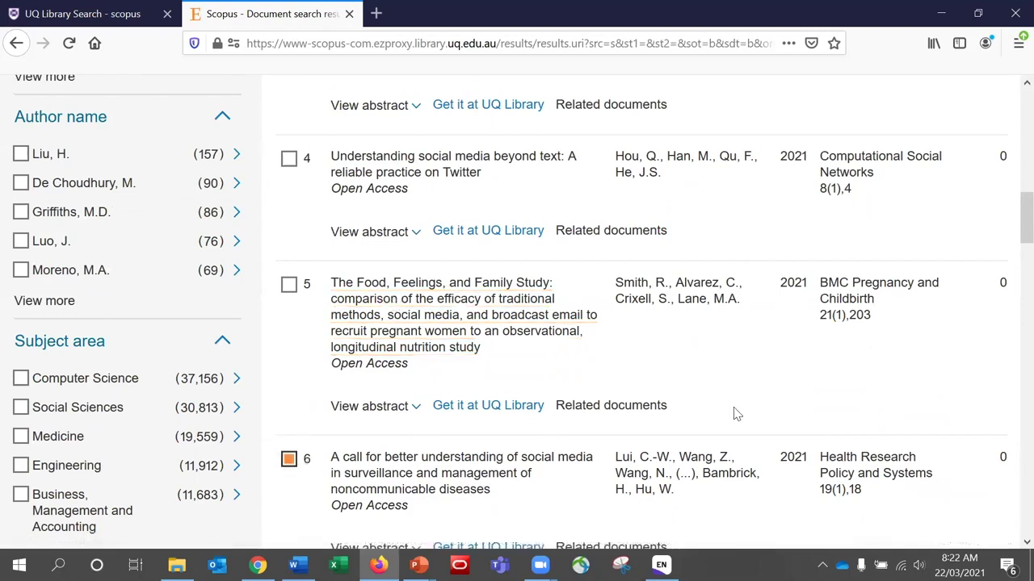
left_click(289, 285)
left_click_drag(1009, 244, 1010, 273)
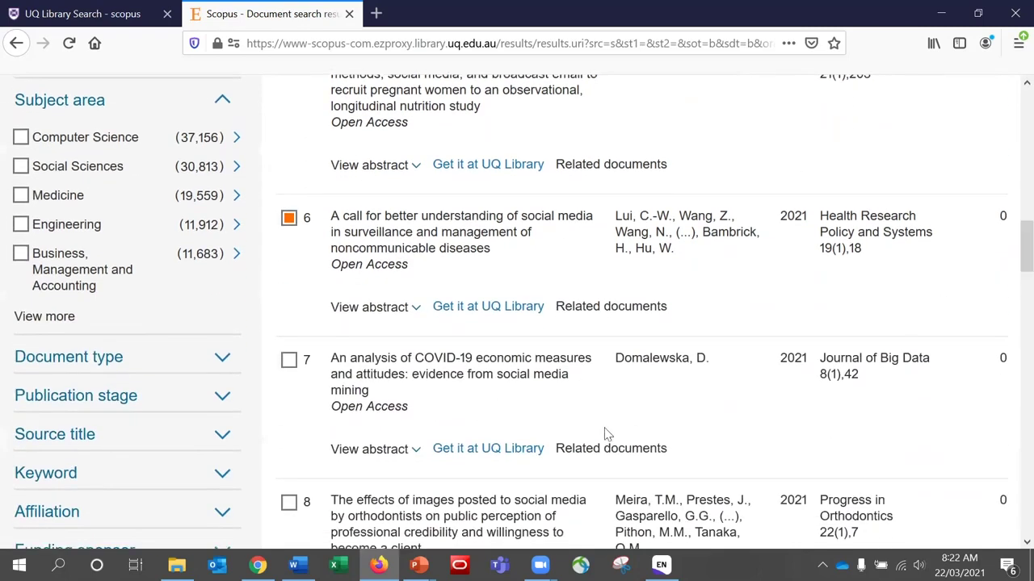
left_click(293, 504)
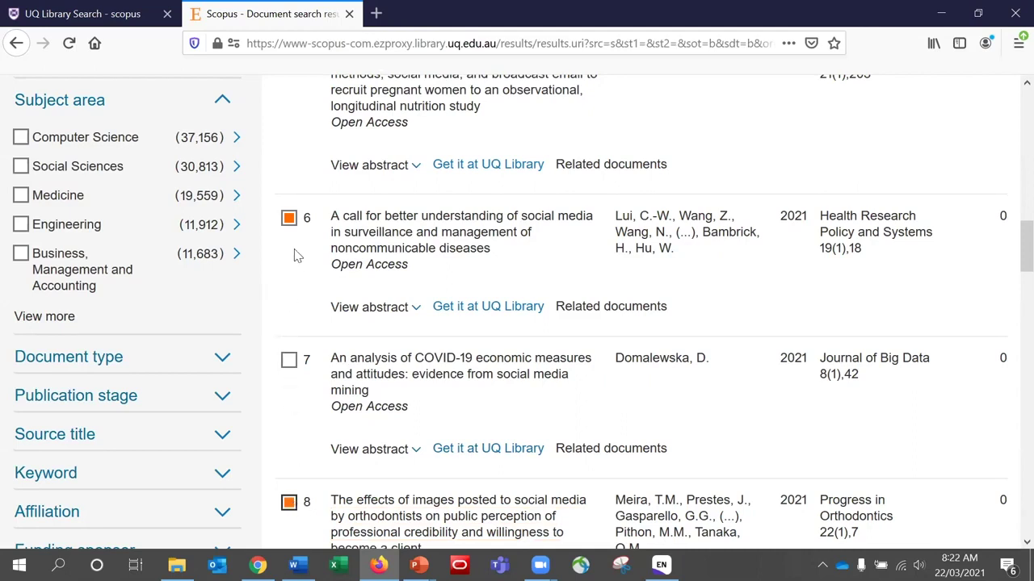
left_click_drag(1011, 249, 1011, 129)
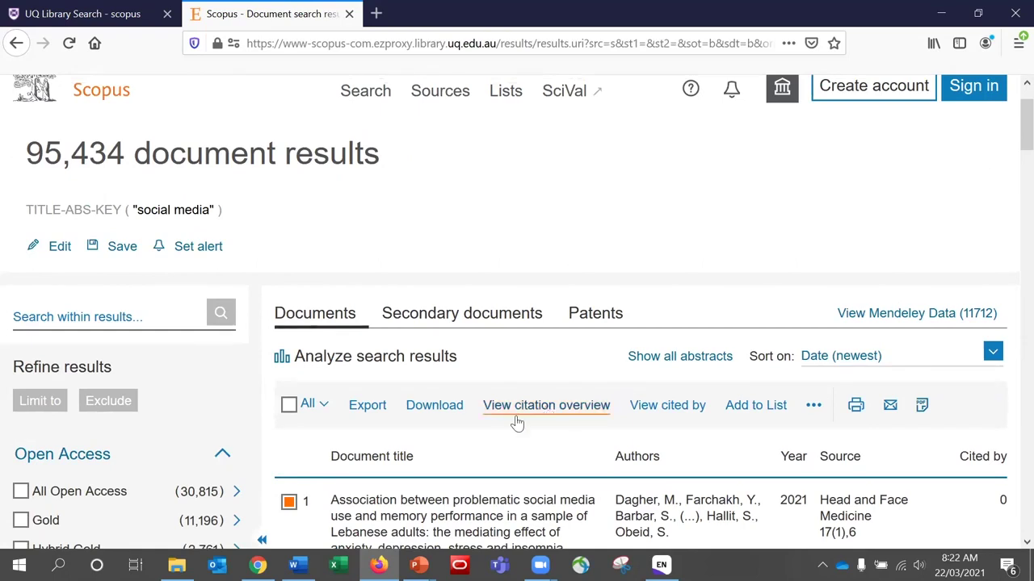
Step: Export the five marked documents in RIS format with abstracts included
left_click(376, 409)
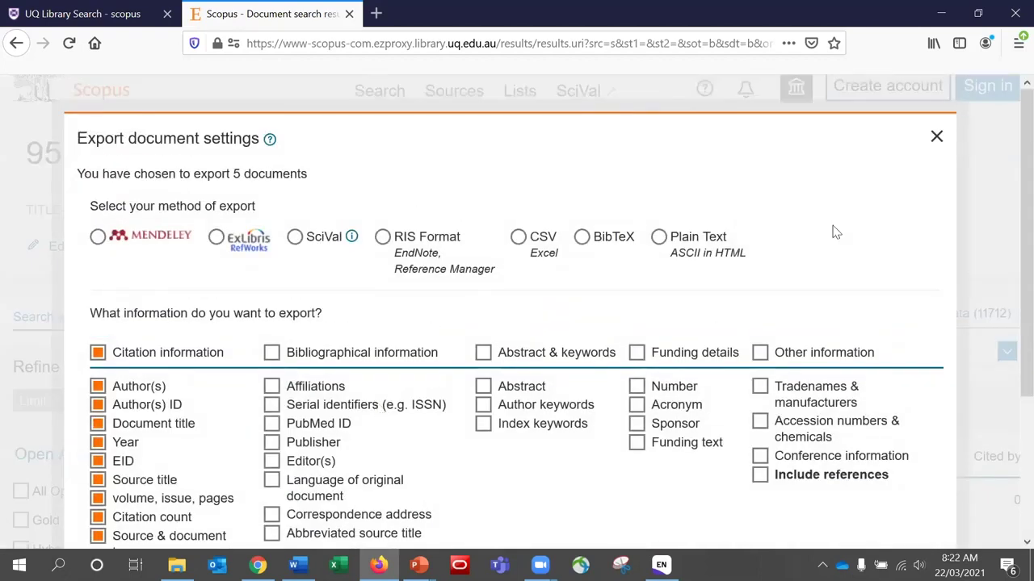
scroll(1010, 218, "down", 2)
scroll(1010, 218, "down", 1)
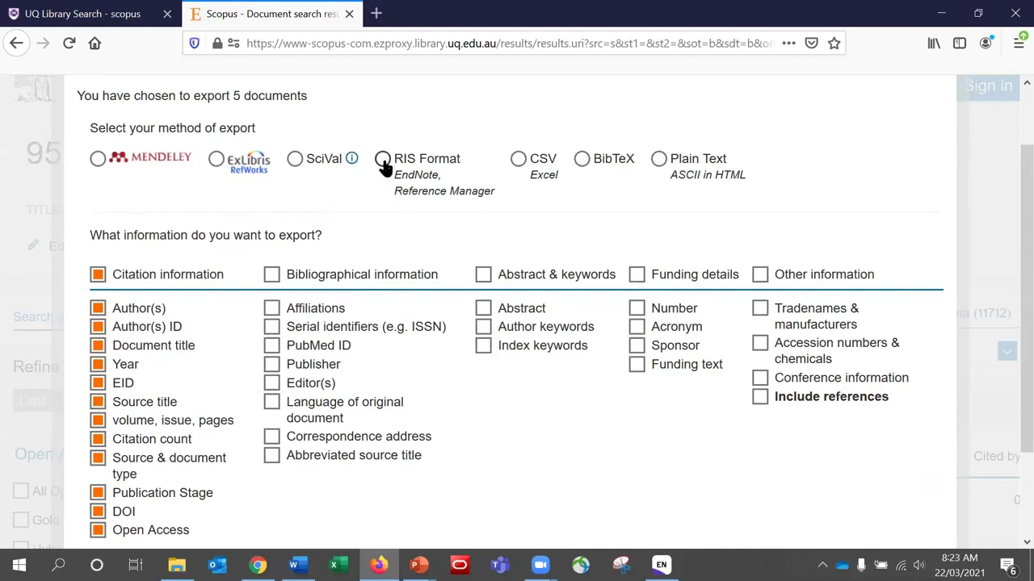
left_click(383, 160)
left_click(485, 310)
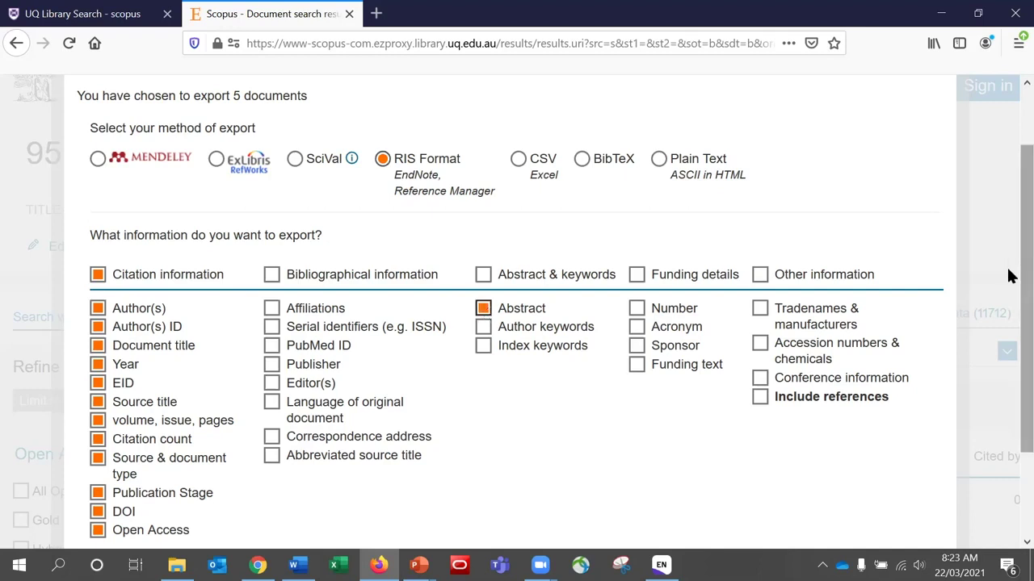
scroll(1009, 283, "down", 2)
left_click(919, 507)
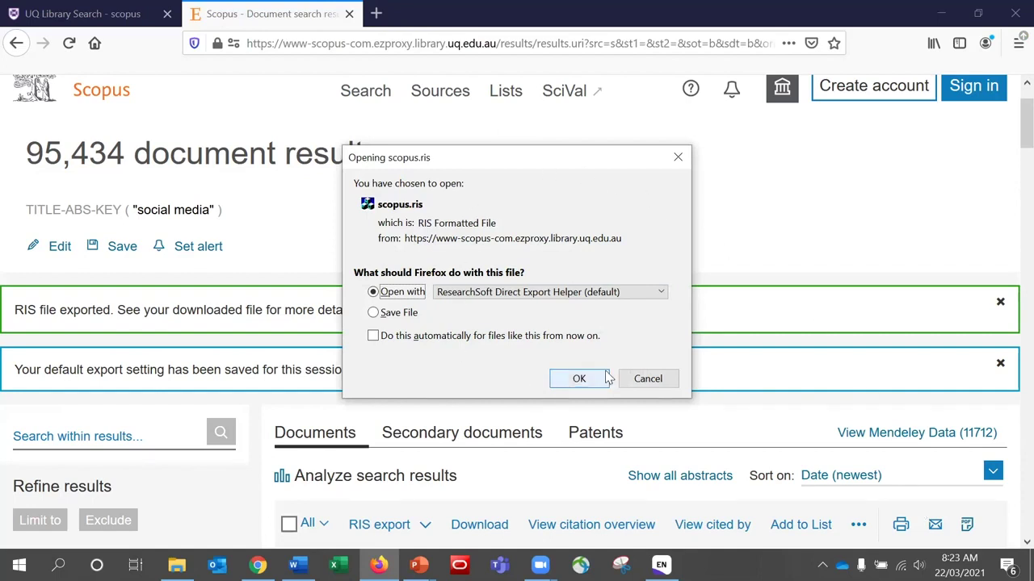
Step: Open scopus.ris with the default ResearchSoft Direct Export Helper so it imports into EndNote
left_click(398, 293)
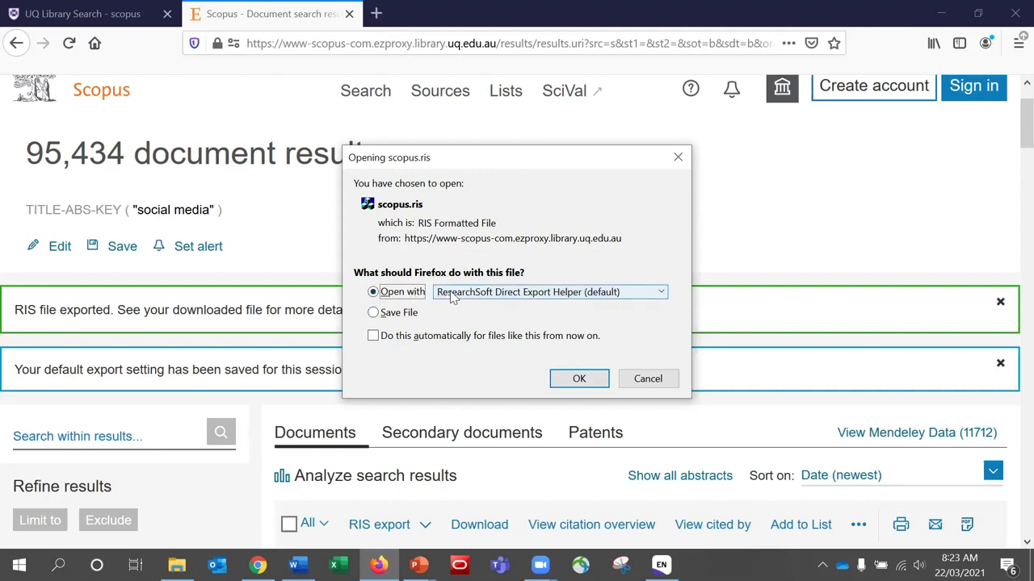
left_click(564, 301)
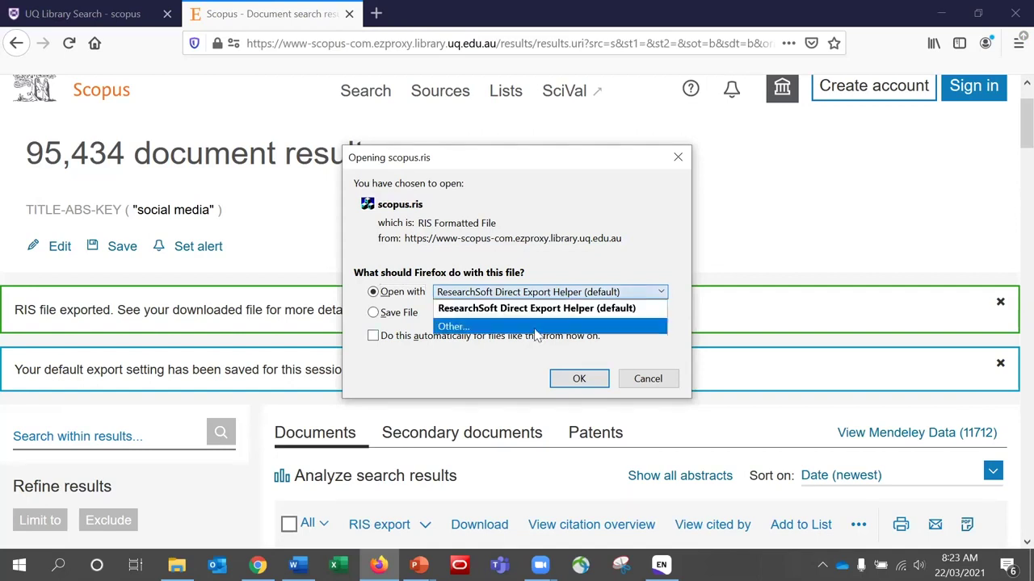
left_click(537, 330)
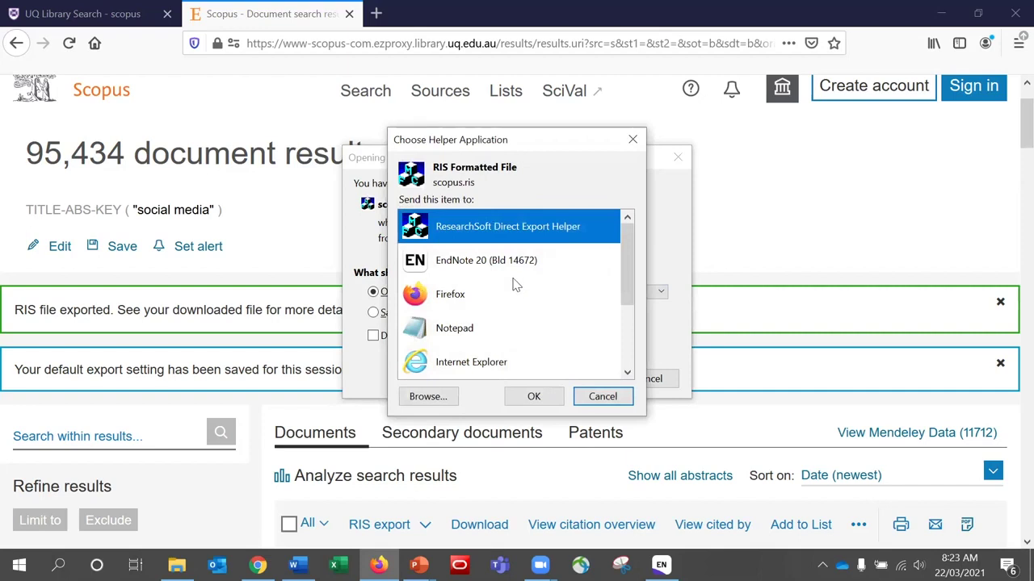
left_click(603, 396)
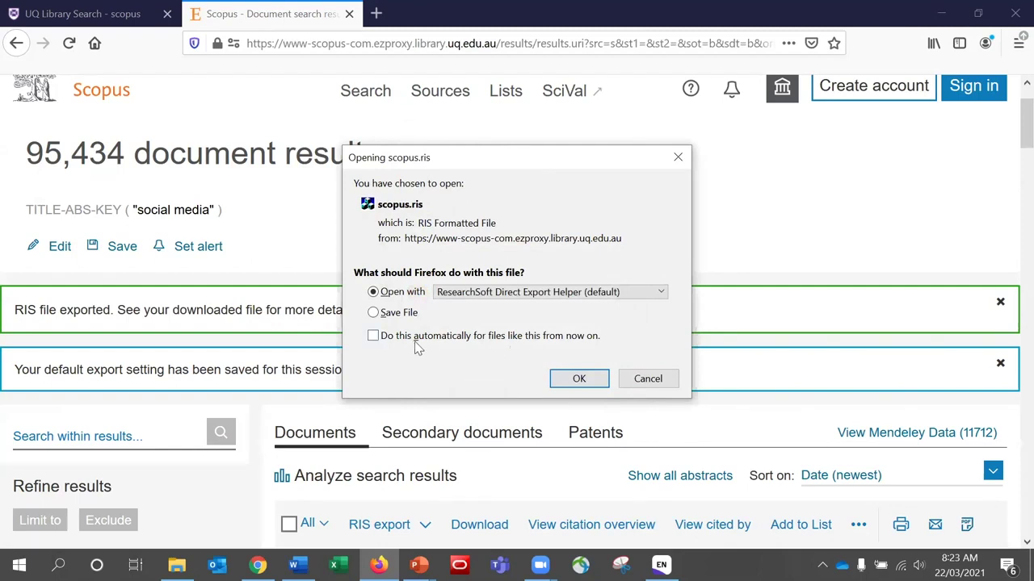
left_click(579, 380)
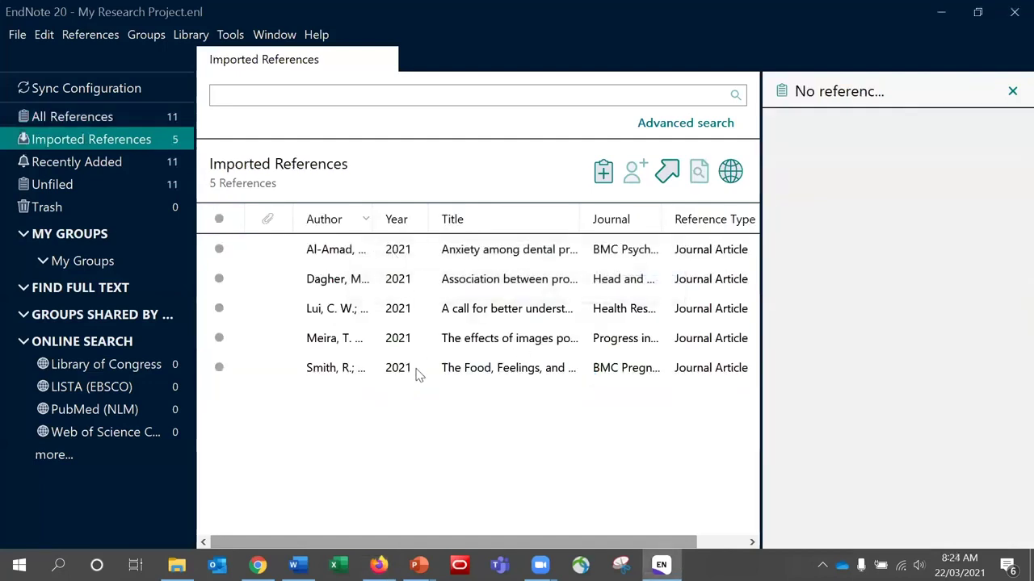
Step: List all 11 library references and view the Al-Amad 2021 summary, then return to the browser
left_click(173, 122)
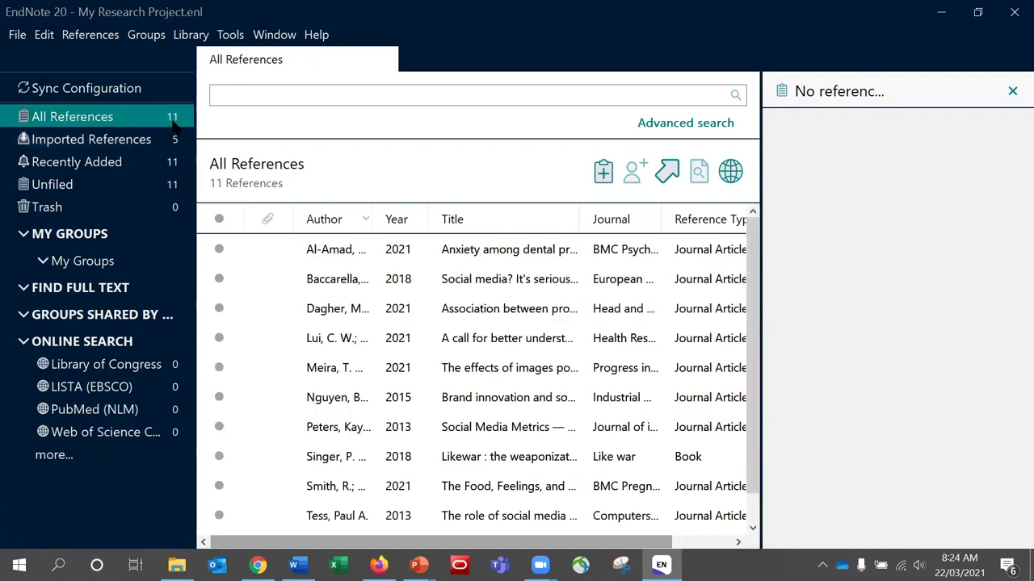
left_click(334, 255)
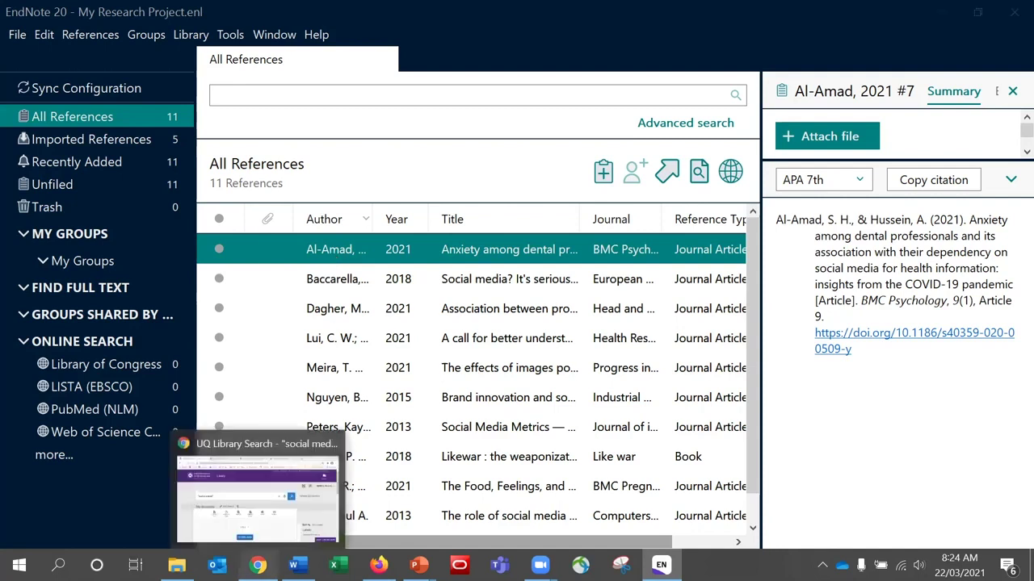
left_click(259, 567)
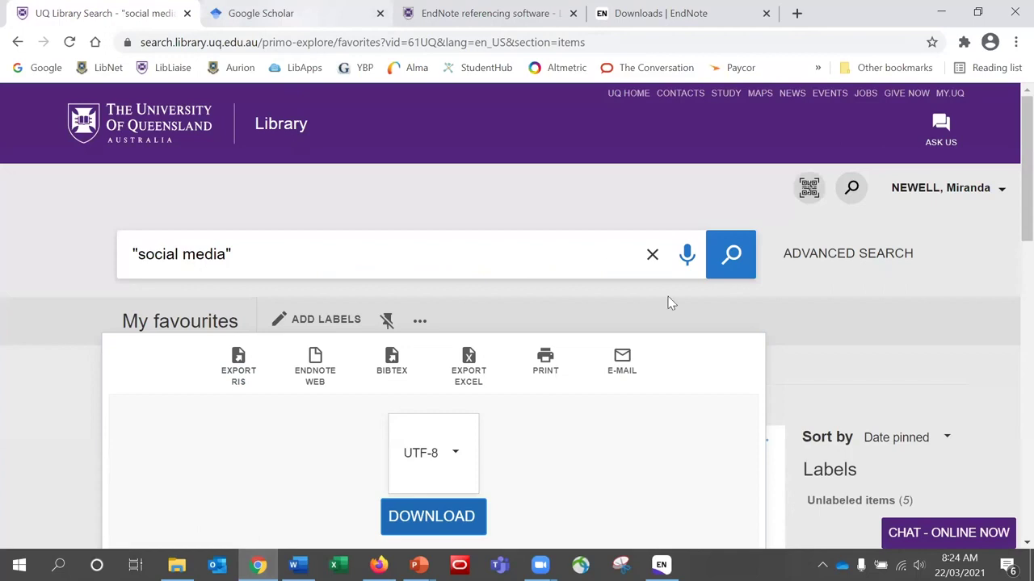
Step: Turn on Scholar's 'Show links to import citations into' option with EndNote and save the settings
left_click(291, 22)
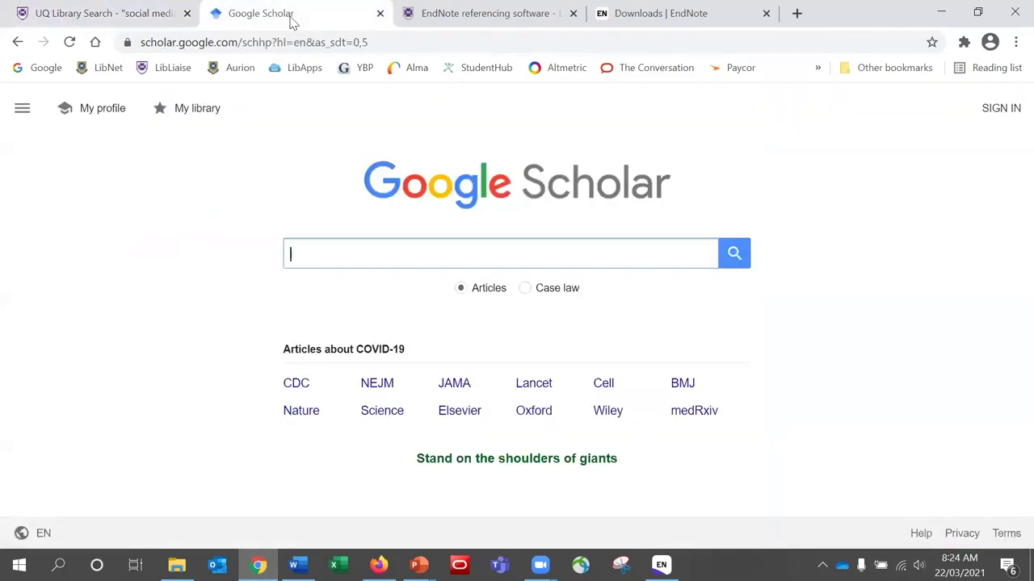
left_click(22, 112)
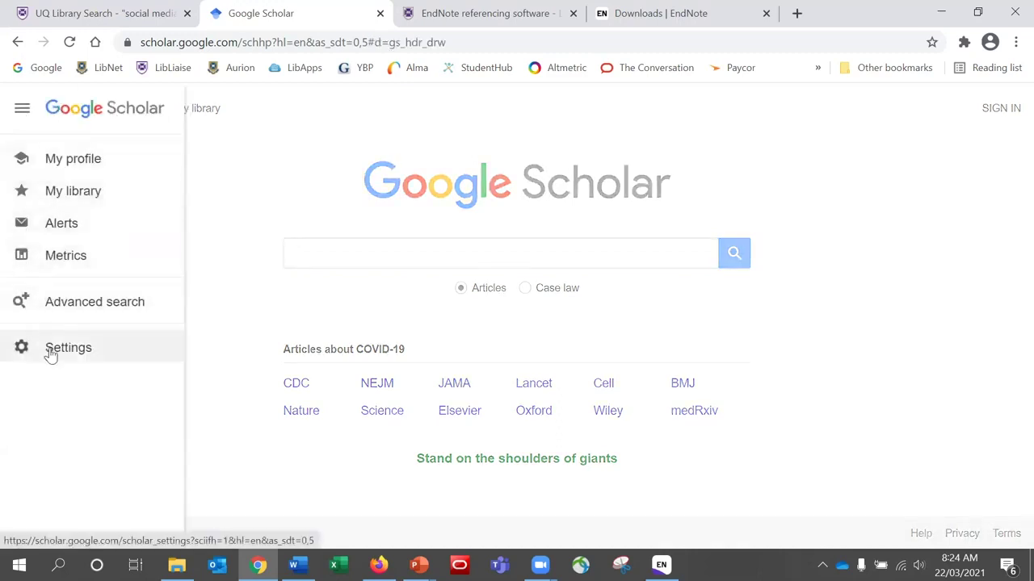
left_click(89, 354)
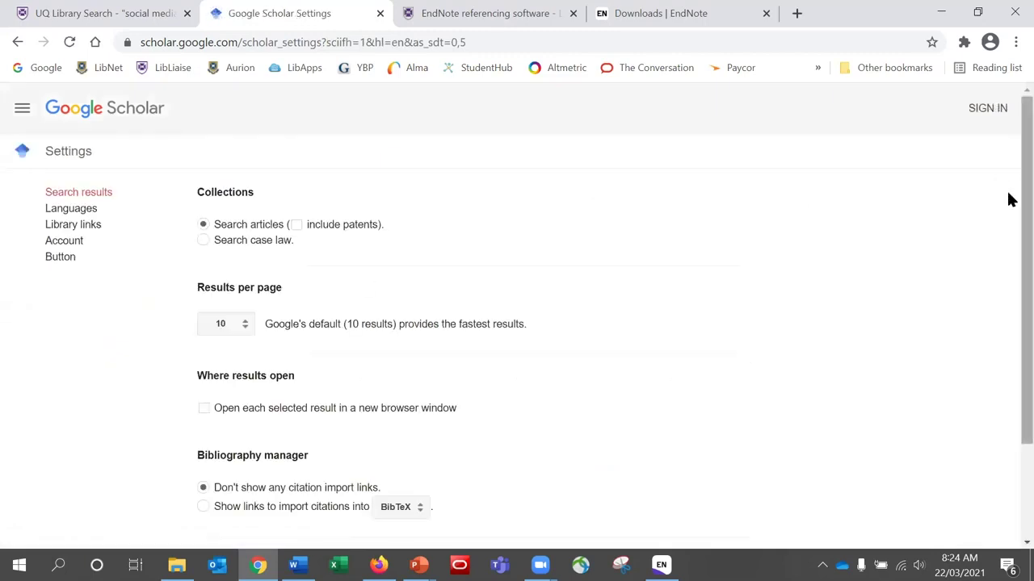
scroll(1008, 201, "down", 3)
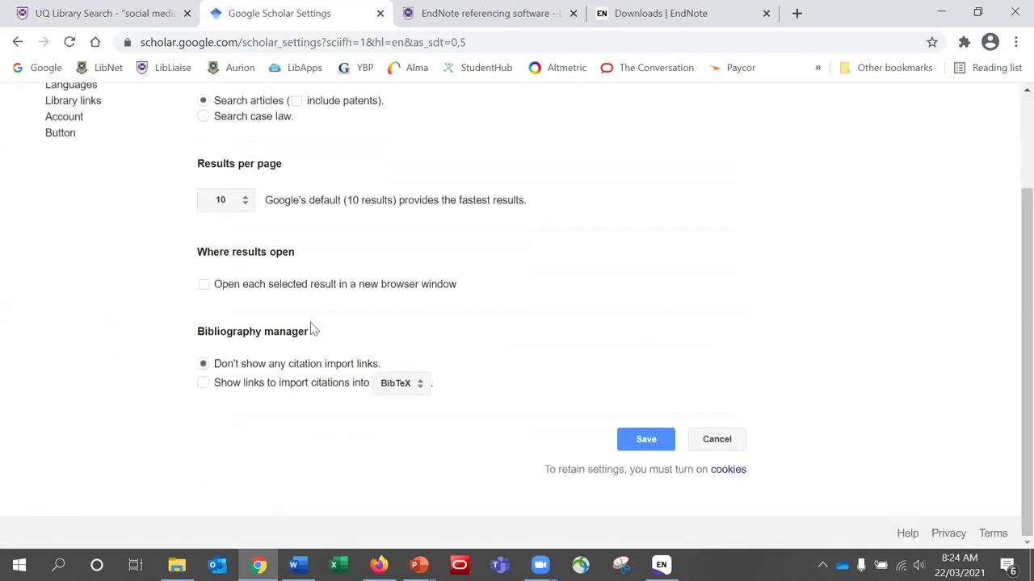
left_click(203, 385)
left_click(410, 389)
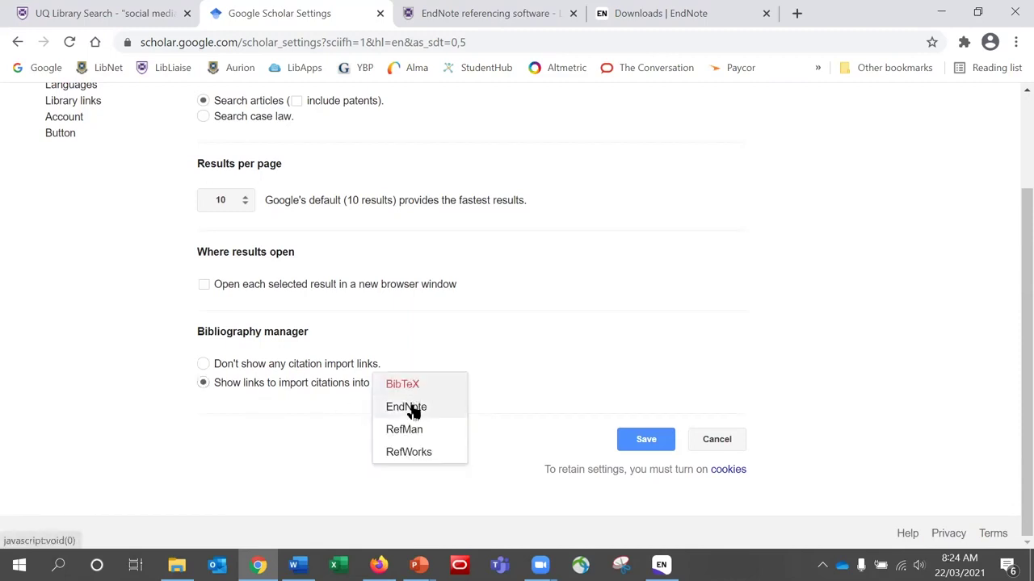
left_click(414, 410)
left_click(646, 440)
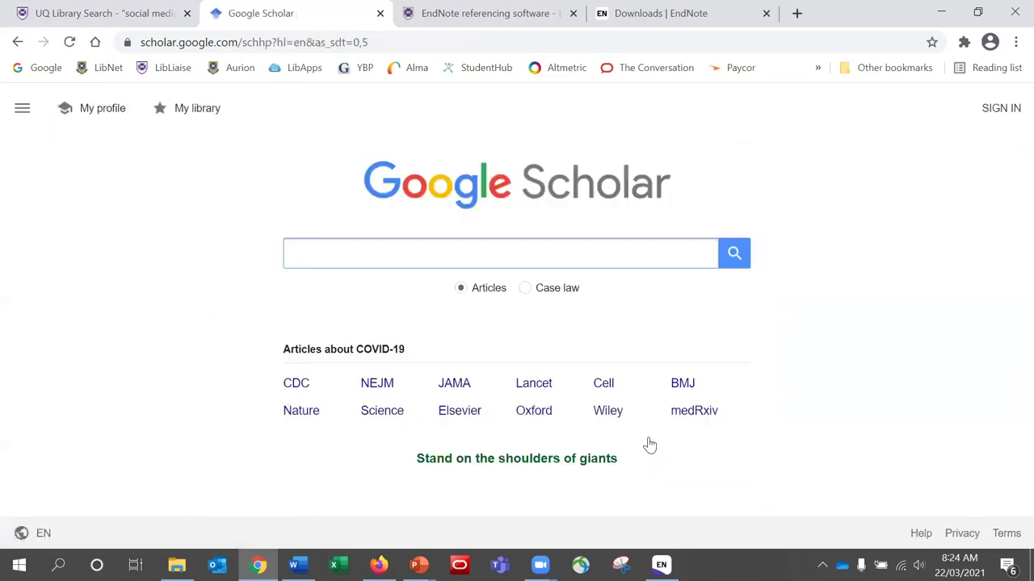
Step: Search Scholar's library links for 'uq', tick University of Queensland Library, and save
left_click(22, 113)
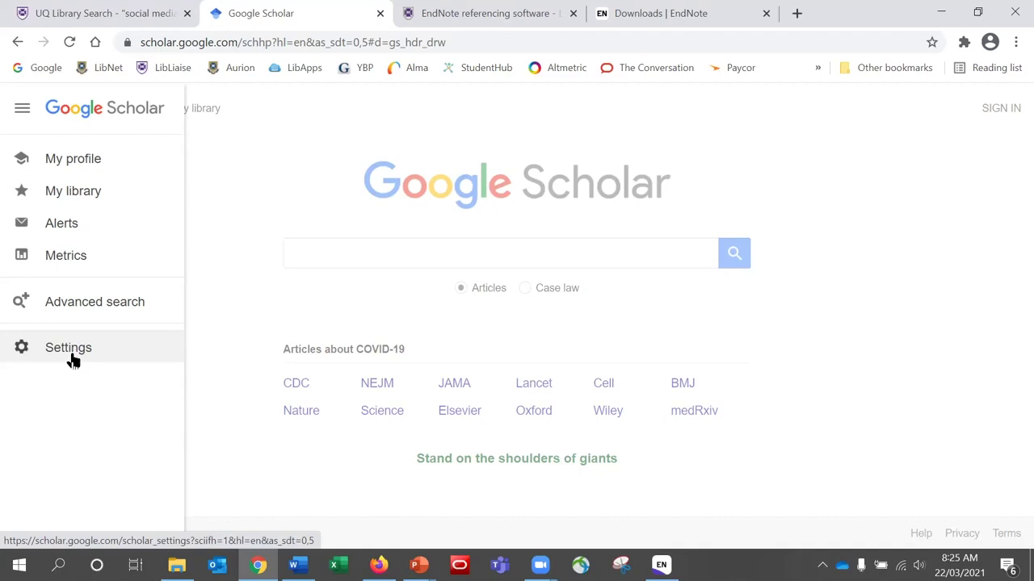
left_click(70, 355)
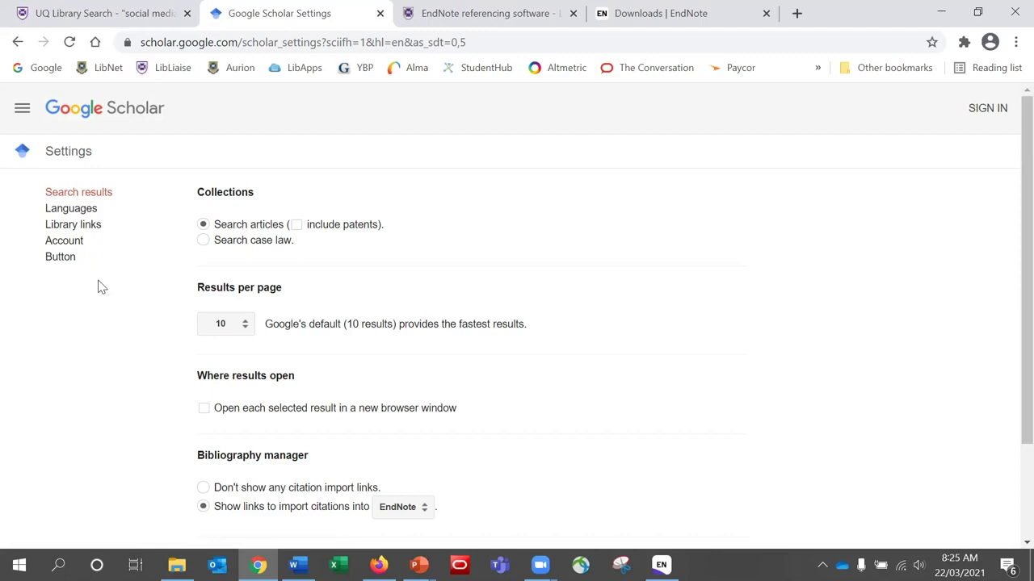
left_click(95, 233)
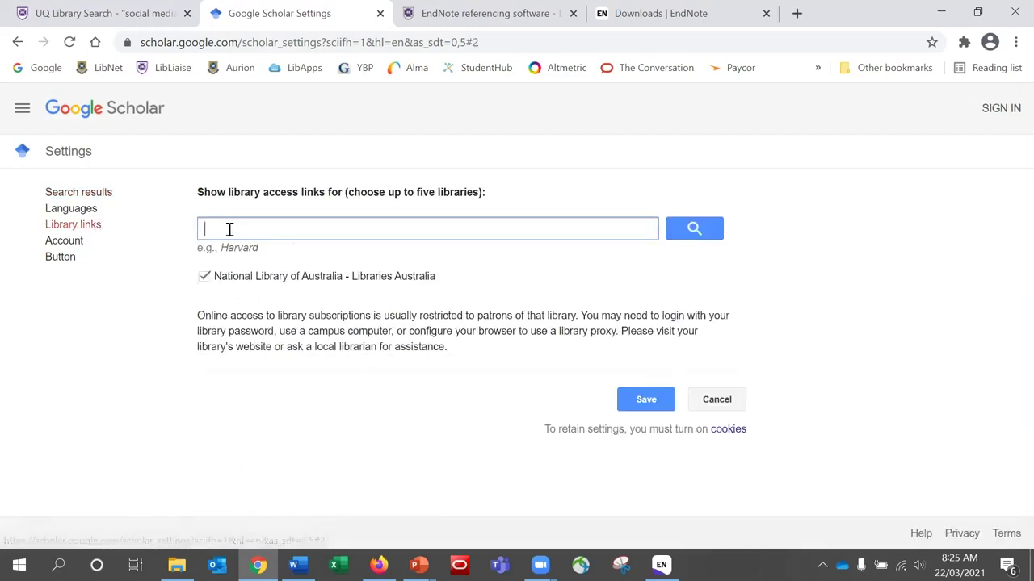
type("uq")
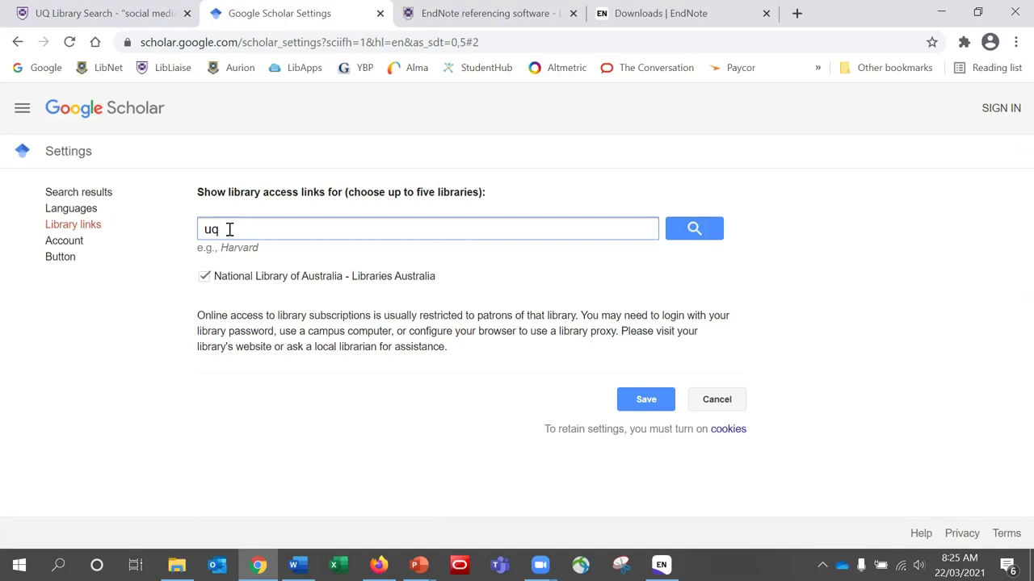
key("Return")
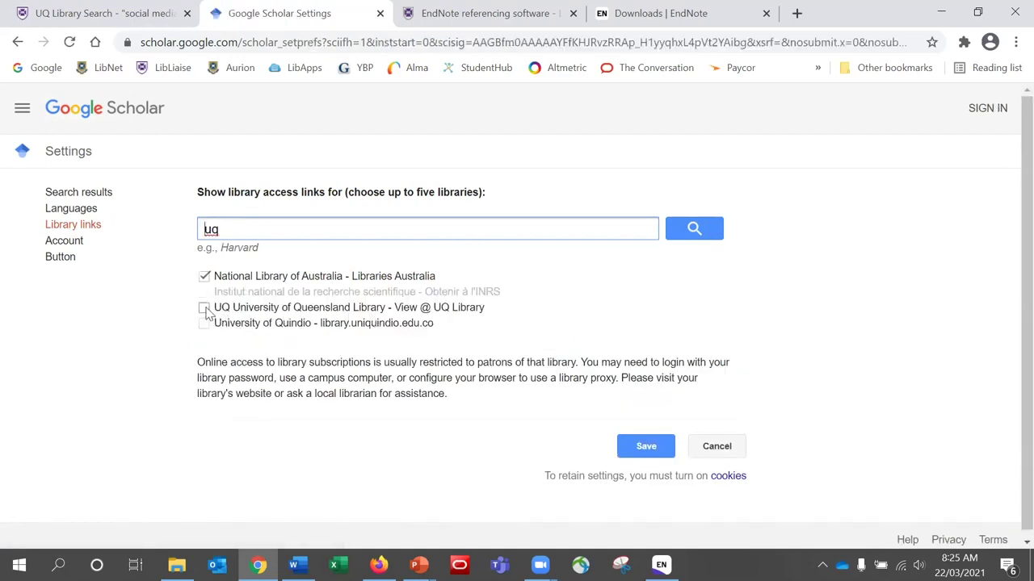
left_click(204, 308)
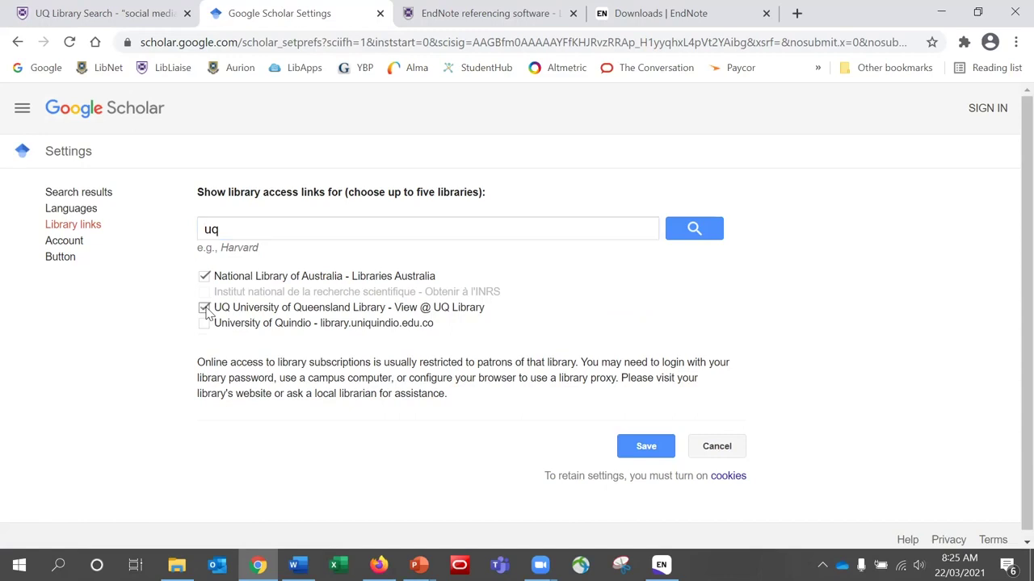
left_click(647, 445)
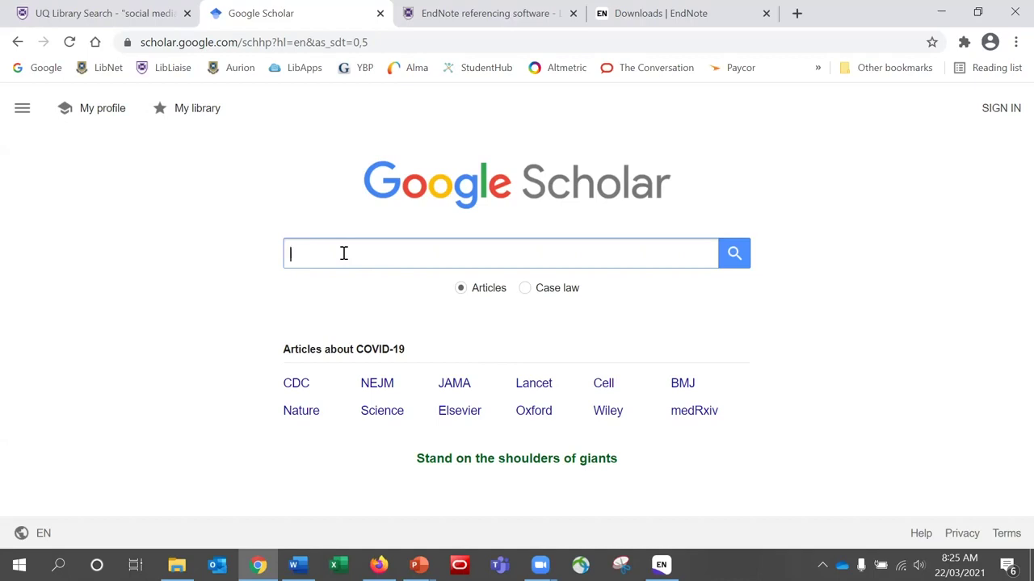
Step: Search Scholar for 'social media' and show citation formats for the 2015 'Social media: Defining, developing, and divining' article
type("\"social")
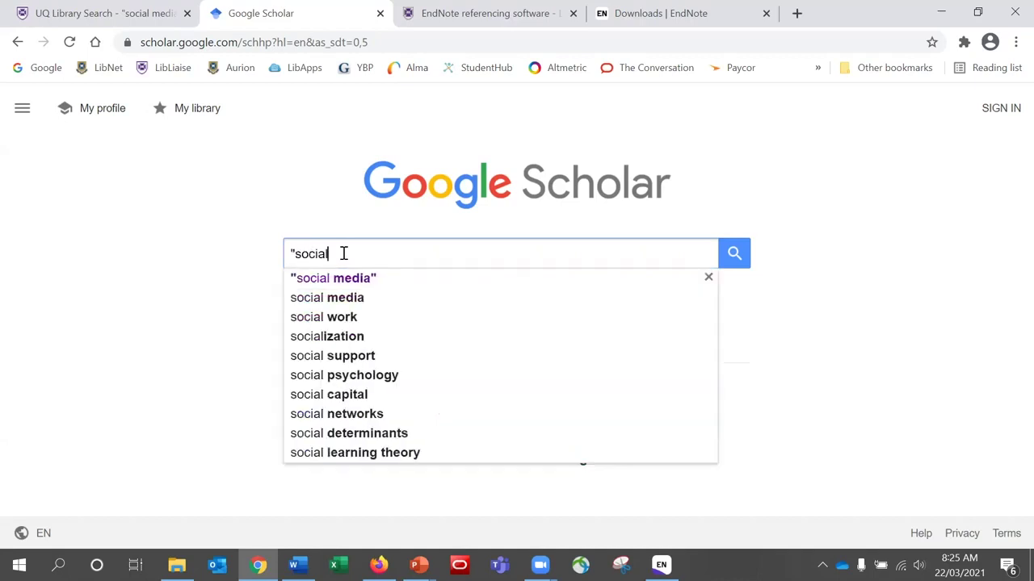
type(" media\"")
key("Return")
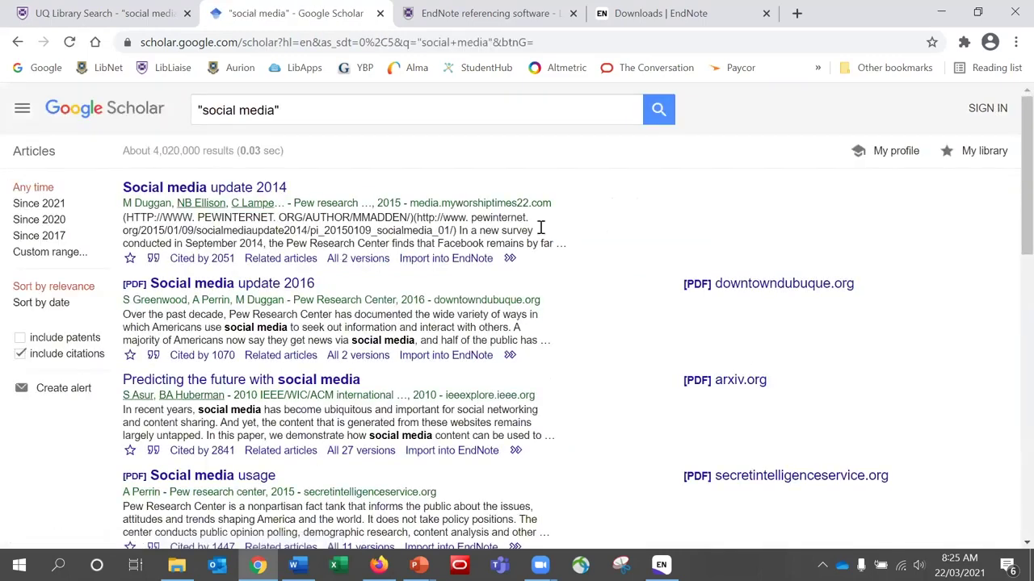
scroll(1008, 234, "down", 1)
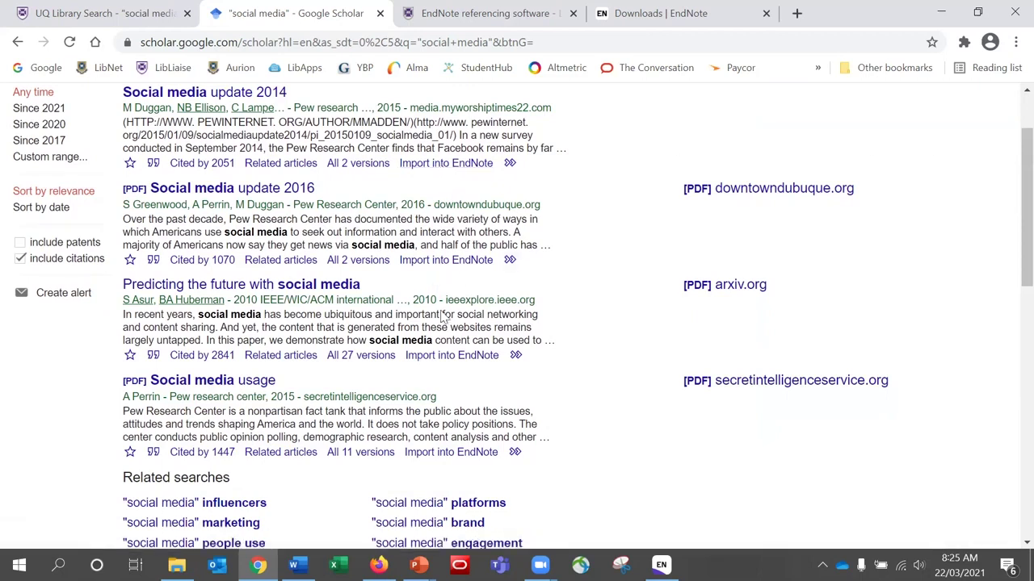
left_click_drag(1009, 214, 1011, 390)
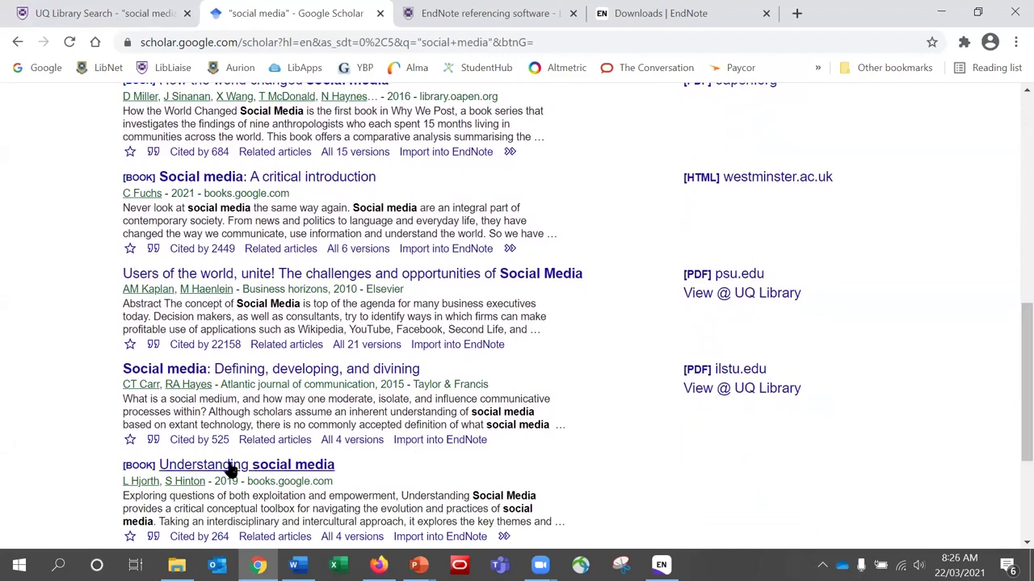
left_click(156, 449)
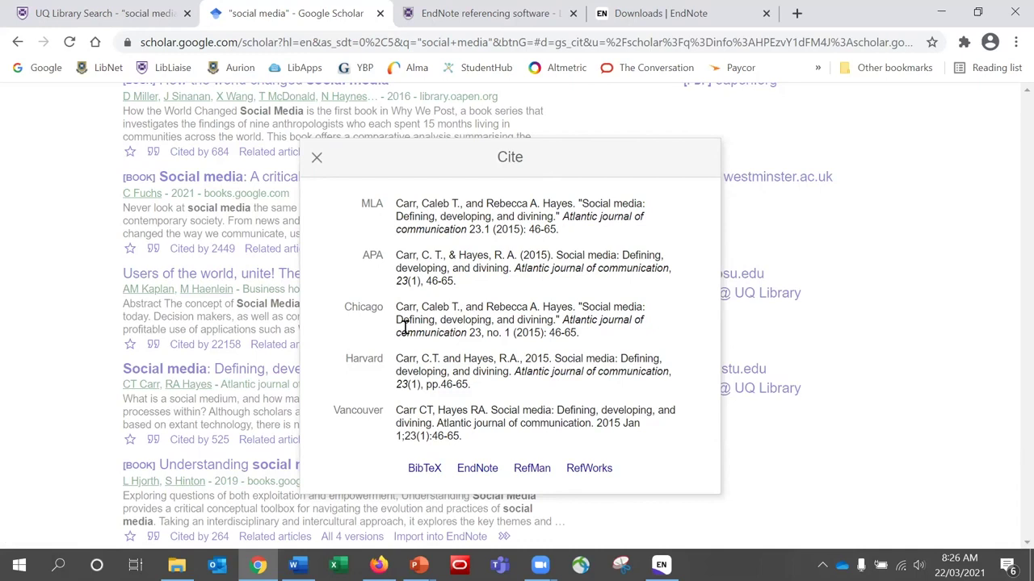
Step: Import the 2015 Social media article into EndNote and view it among all 12 references
left_click(478, 468)
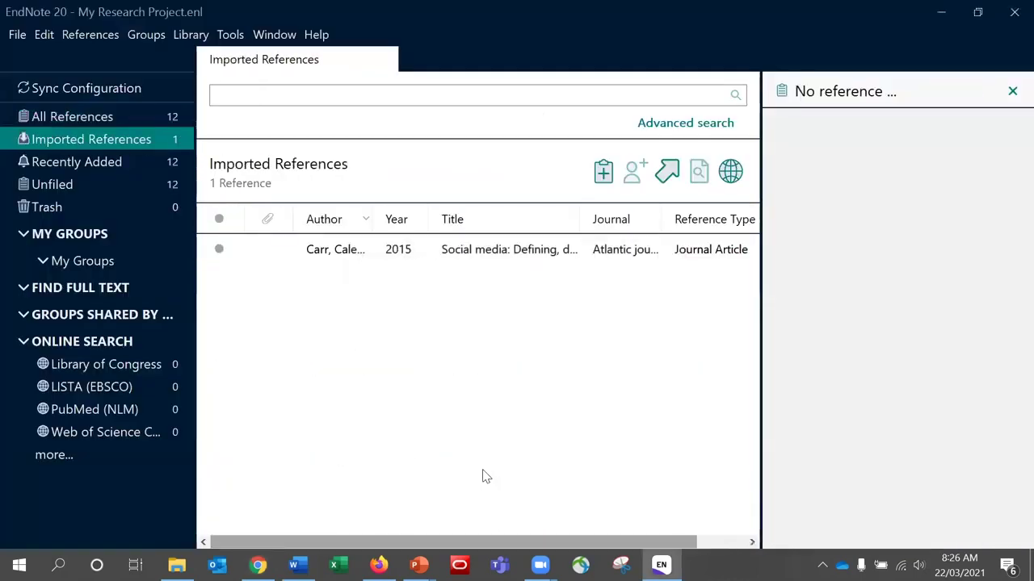
left_click(460, 257)
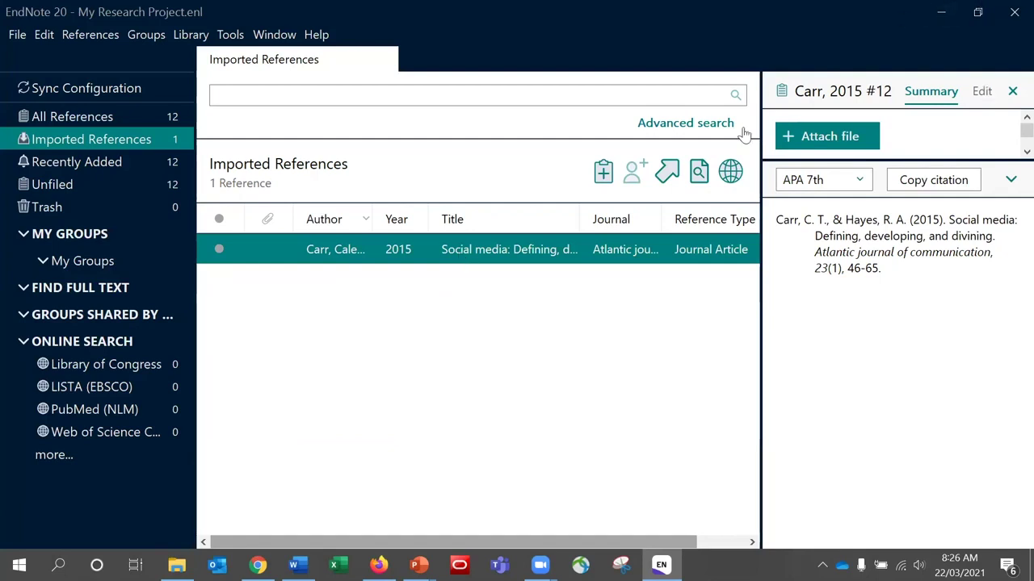
left_click(134, 121)
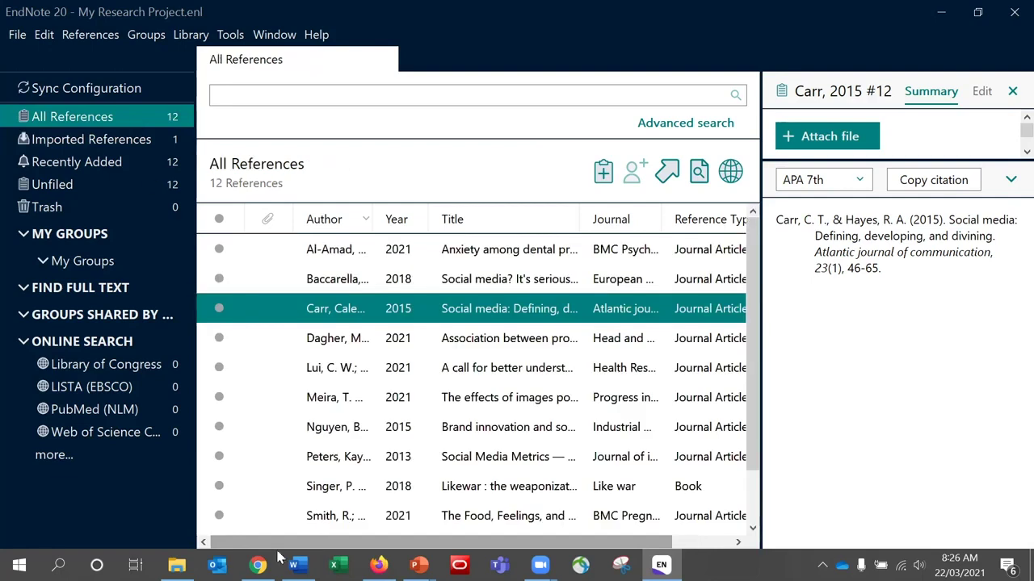
mouse_move(258, 565)
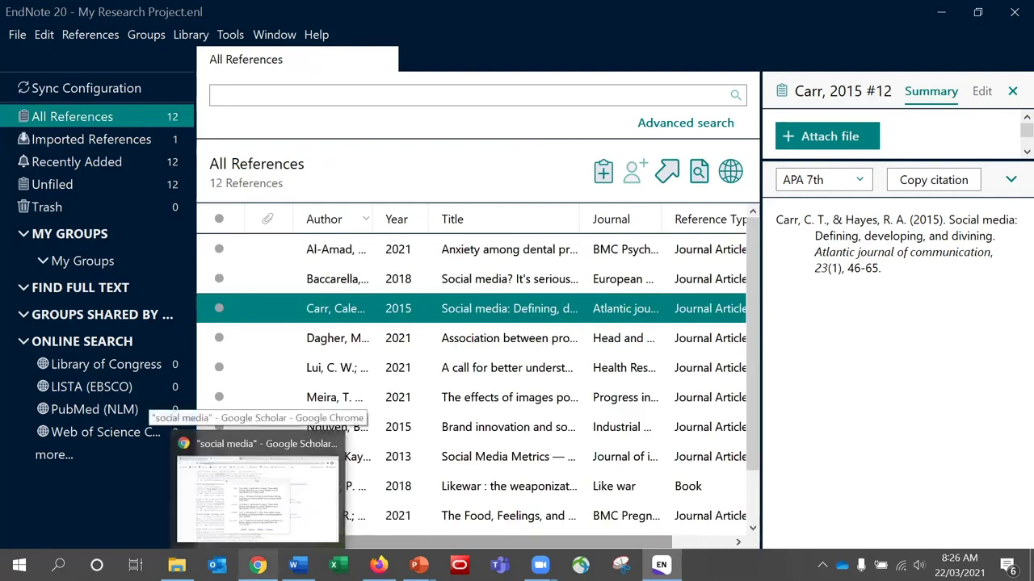
left_click(257, 495)
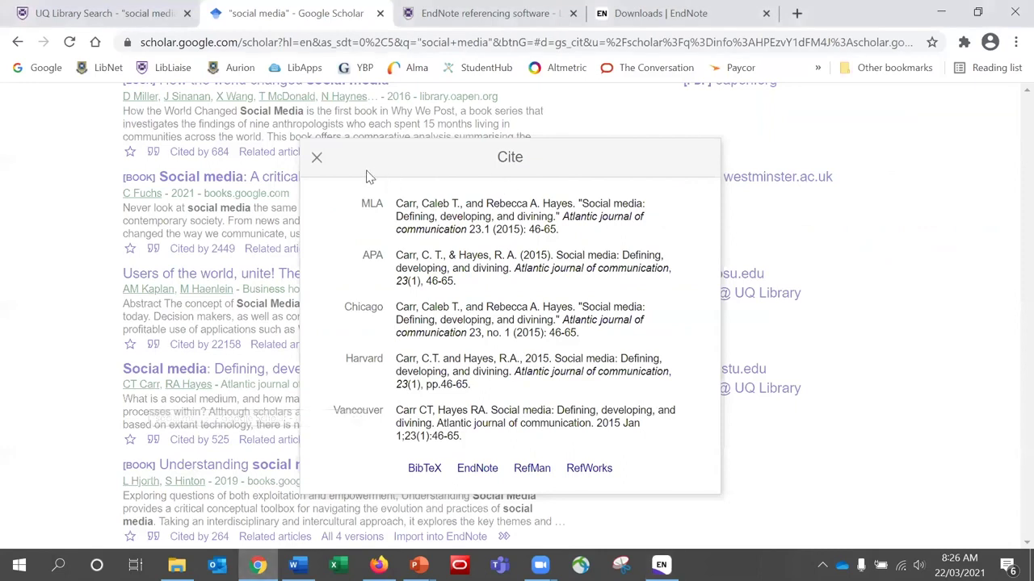
Step: Close the citation formats, scroll to the top of the Scholar results, and return to EndNote
left_click(318, 158)
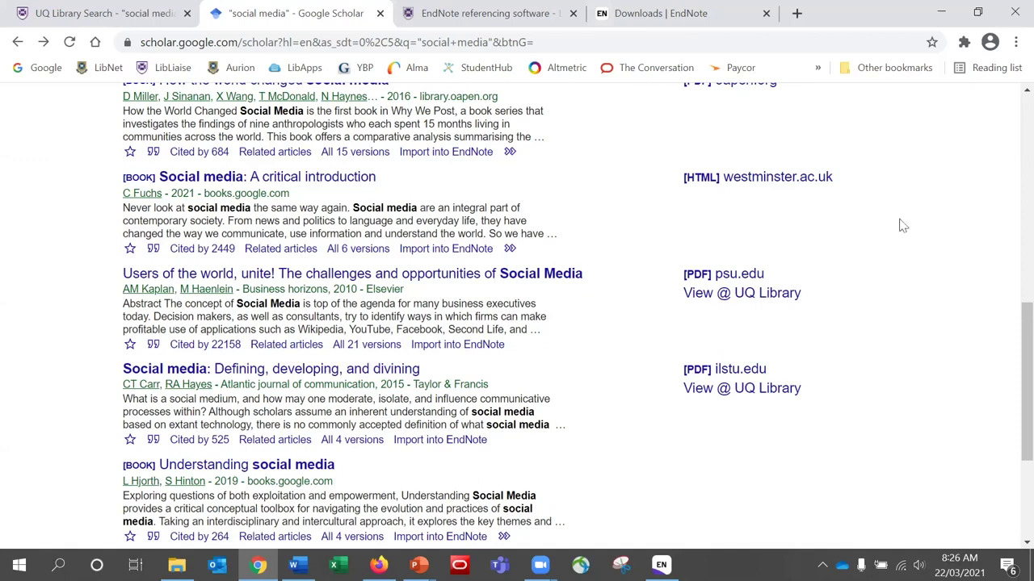
left_click_drag(1010, 323, 1010, 110)
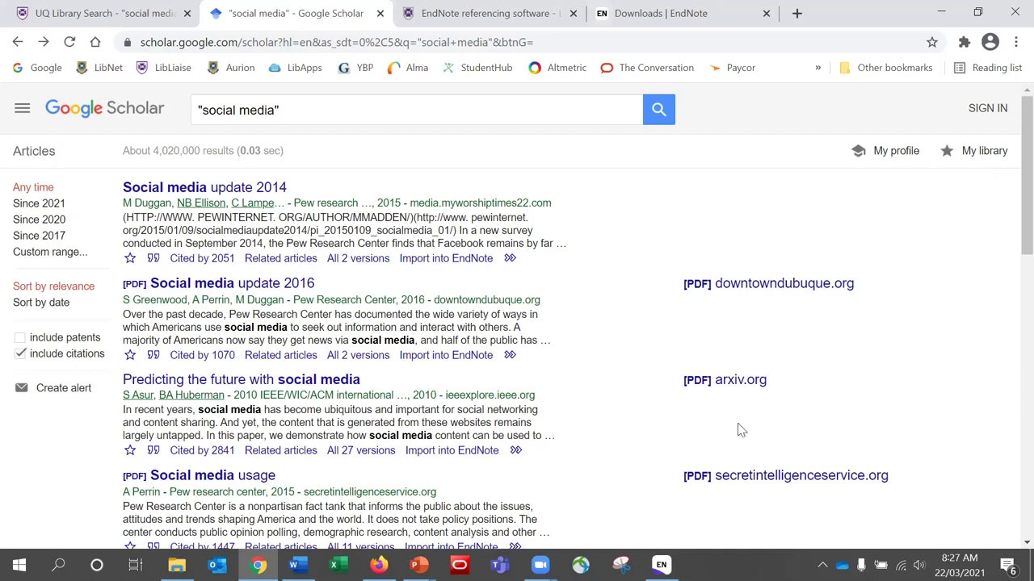
left_click(661, 565)
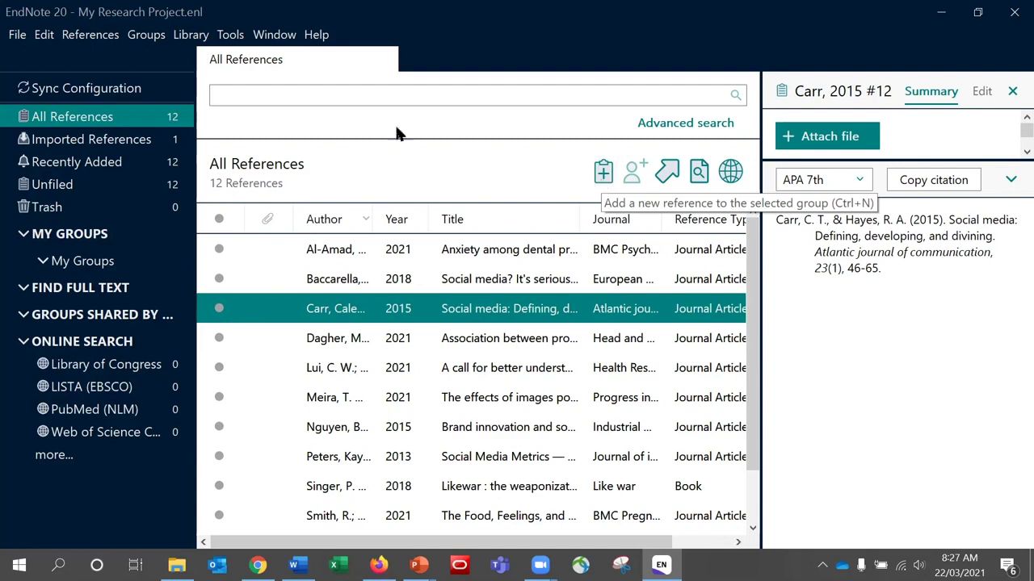
Step: Create a new blank reference with reference type Journal Article
left_click(91, 36)
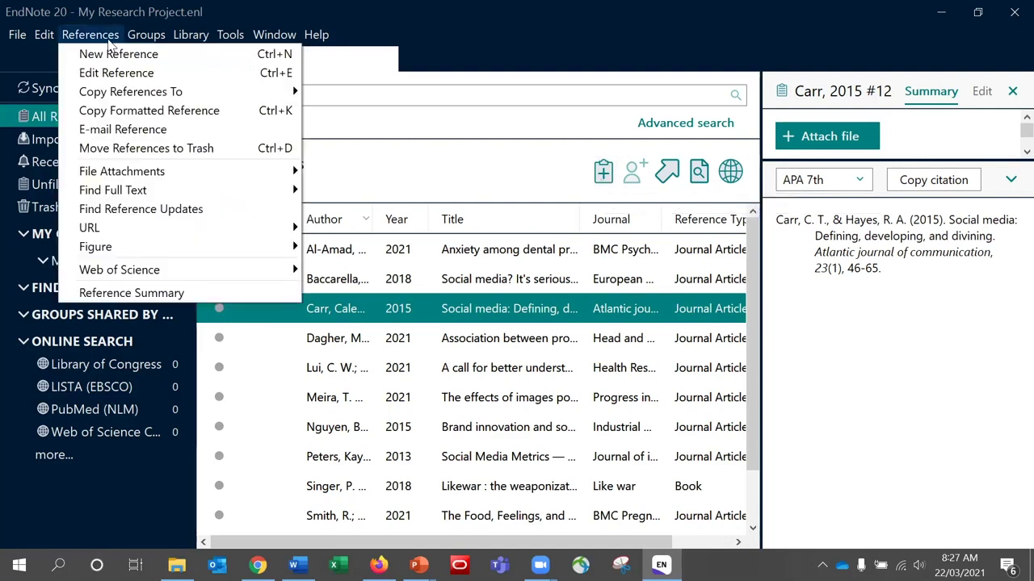
left_click(150, 57)
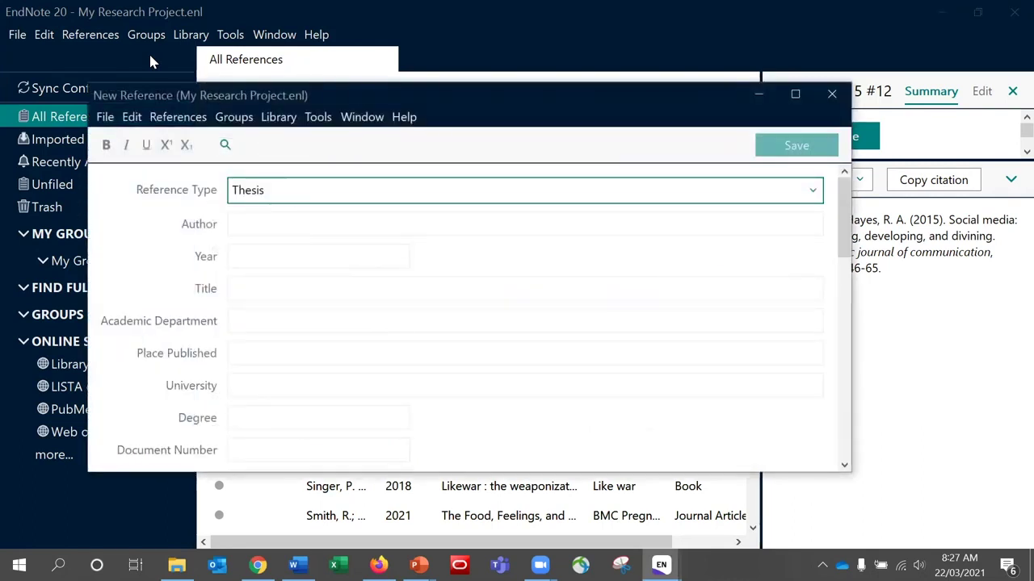
left_click(809, 195)
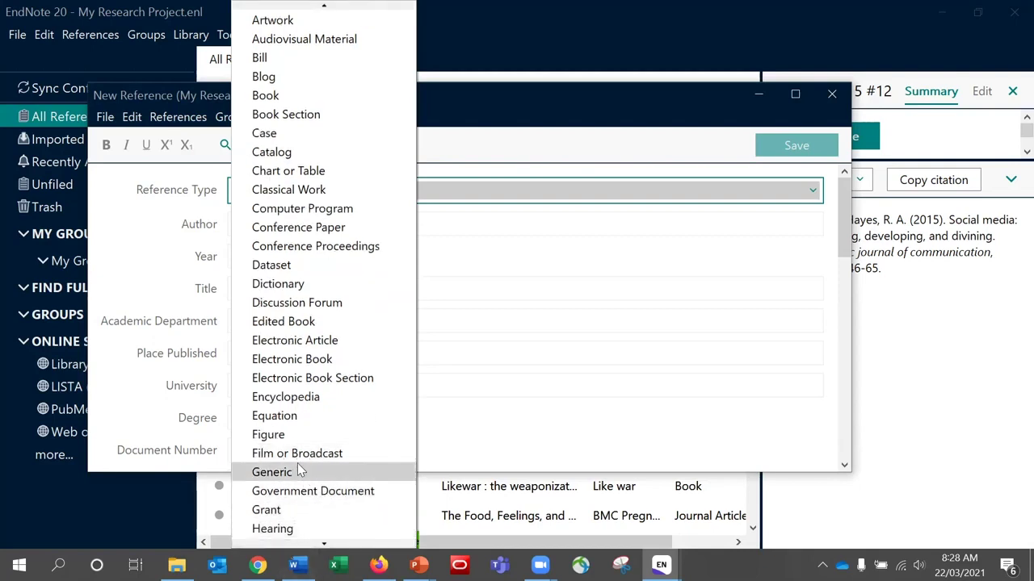
scroll(321, 473, "down", 3)
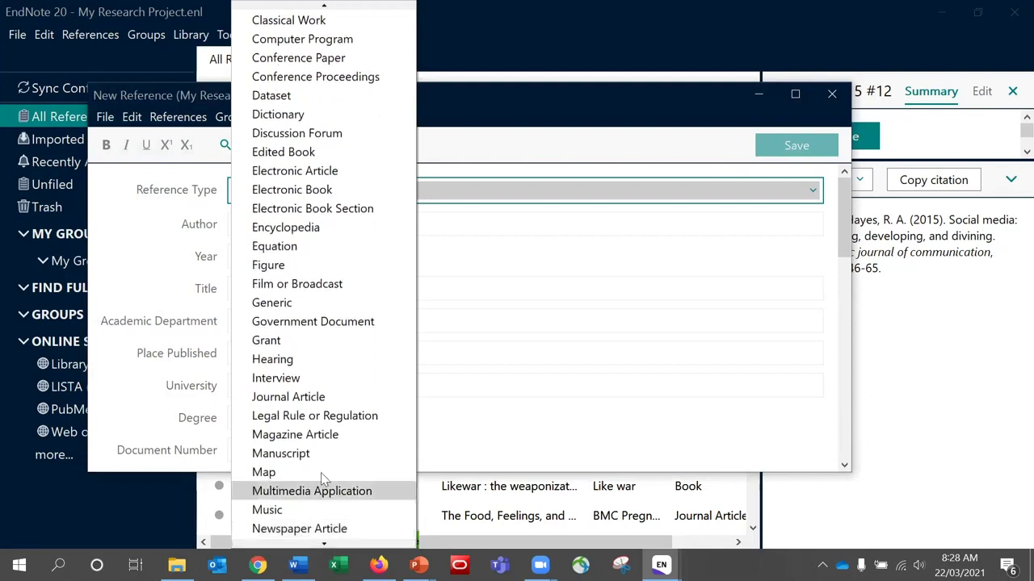
left_click(318, 402)
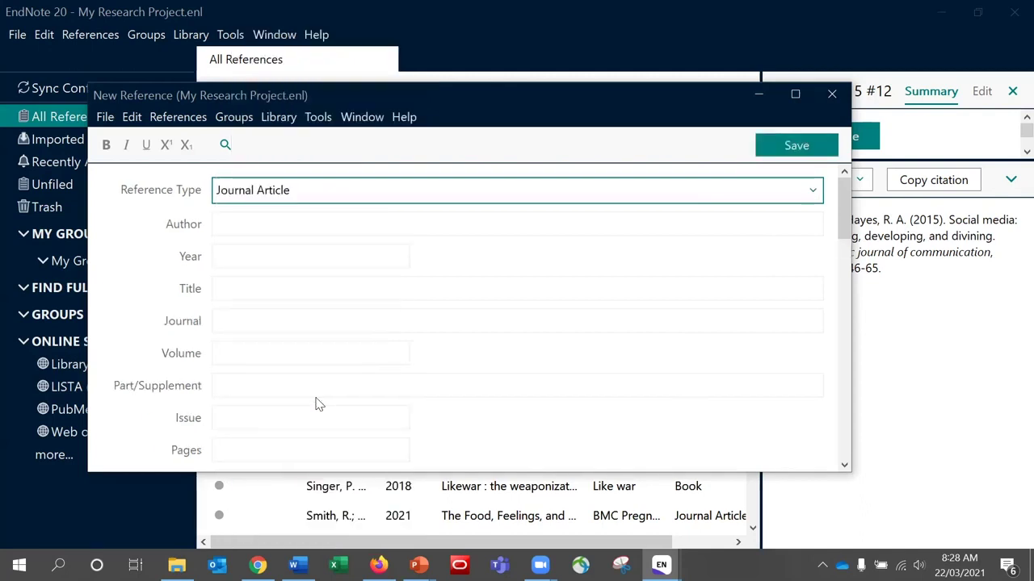
Step: Enter two personal authors and 'The University of Queensland,' as a corporate author, one per line
left_click(321, 226)
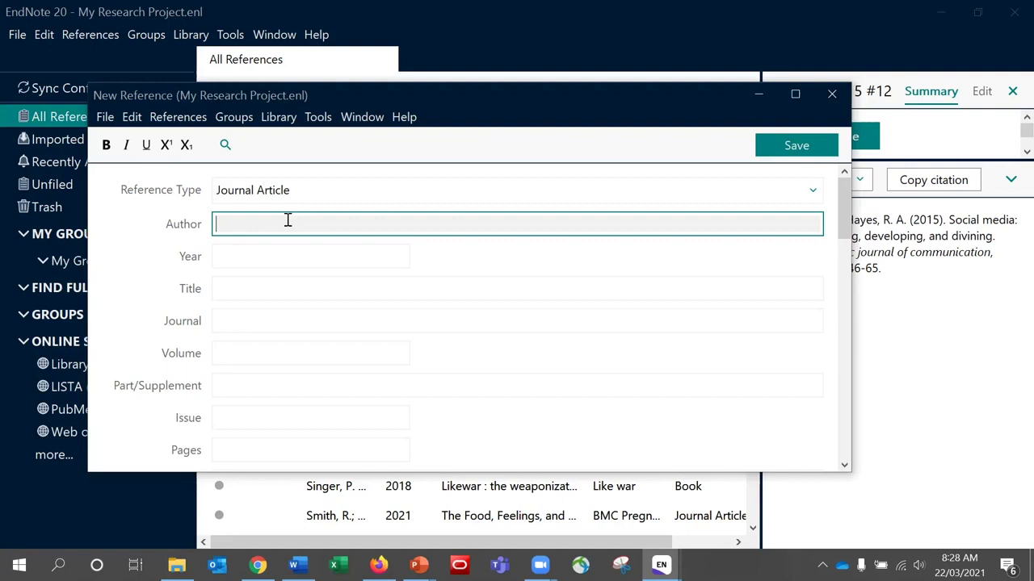
type("Ha")
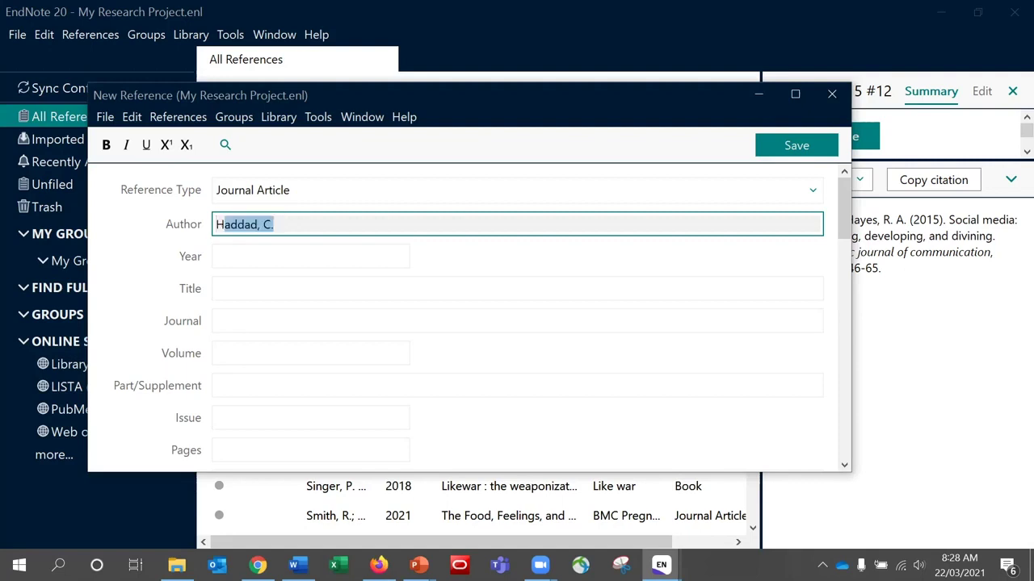
type("rris")
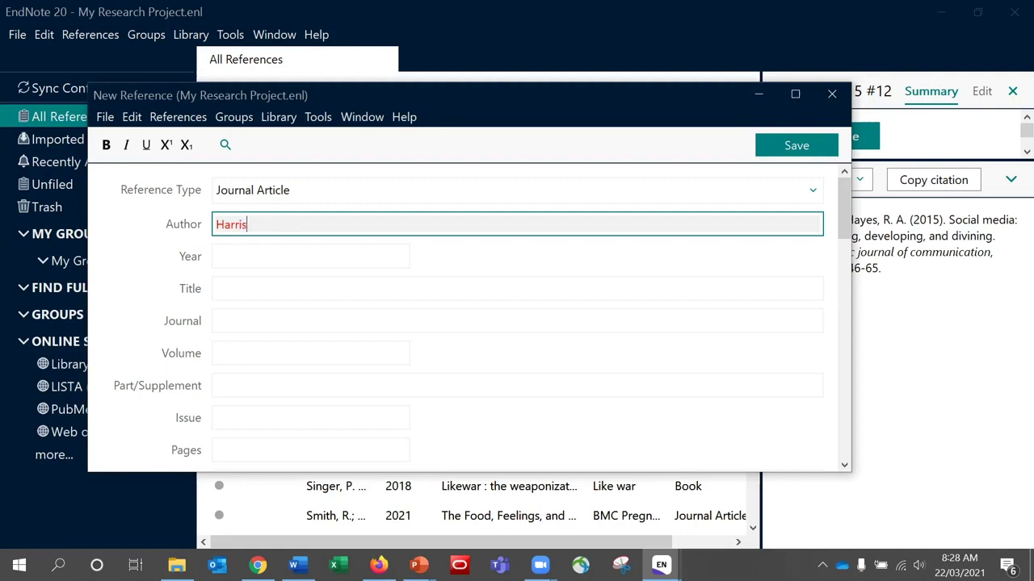
type(", John")
type("H.")
key("Return")
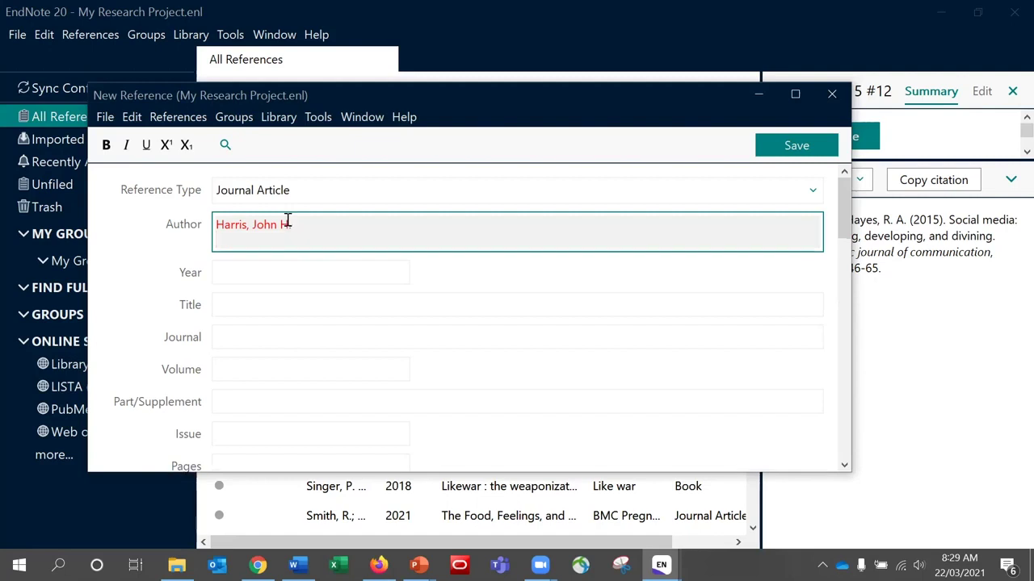
type("Young, Isabel")
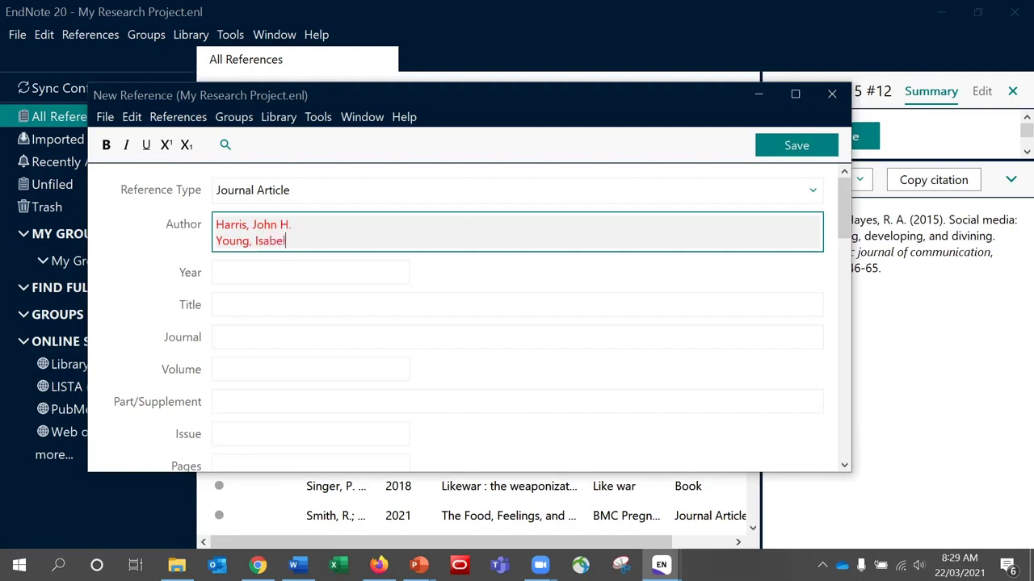
key("Return")
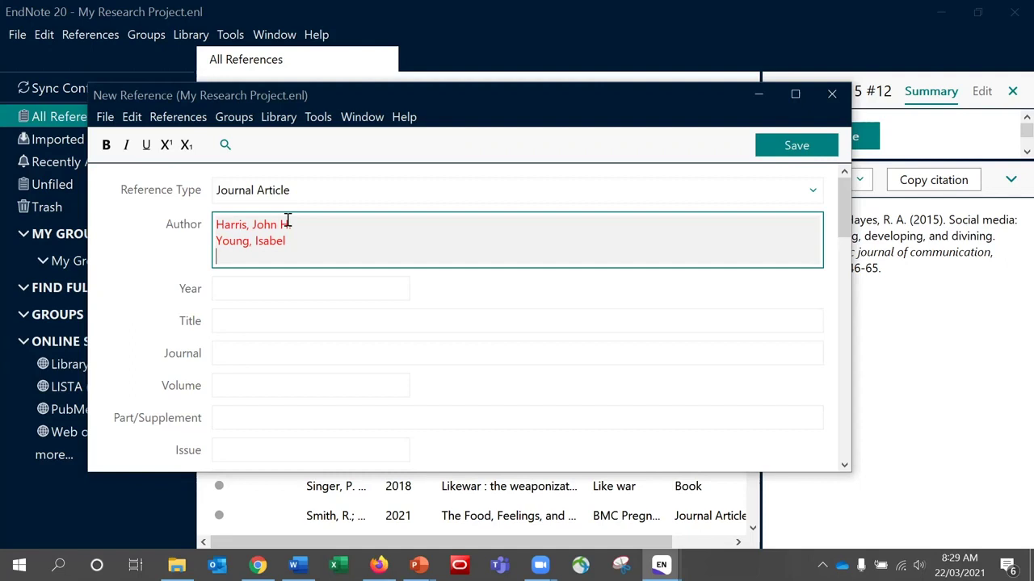
type("The University of")
type("Qu")
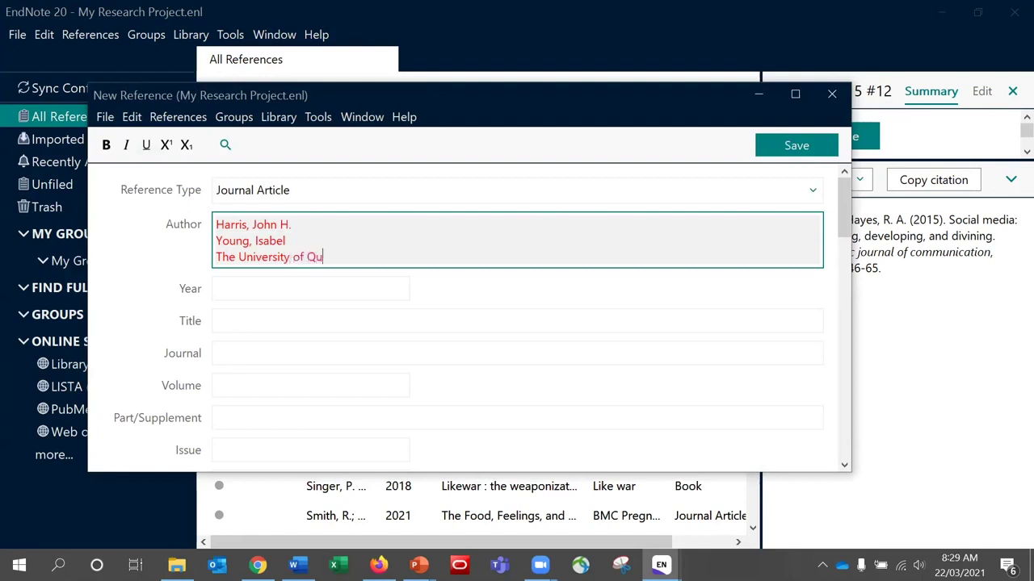
type("eensland,")
Step: Enter year 2010, title 'Using EndNote' and journal 'Referencing' in the new reference
left_click(250, 288)
type("200")
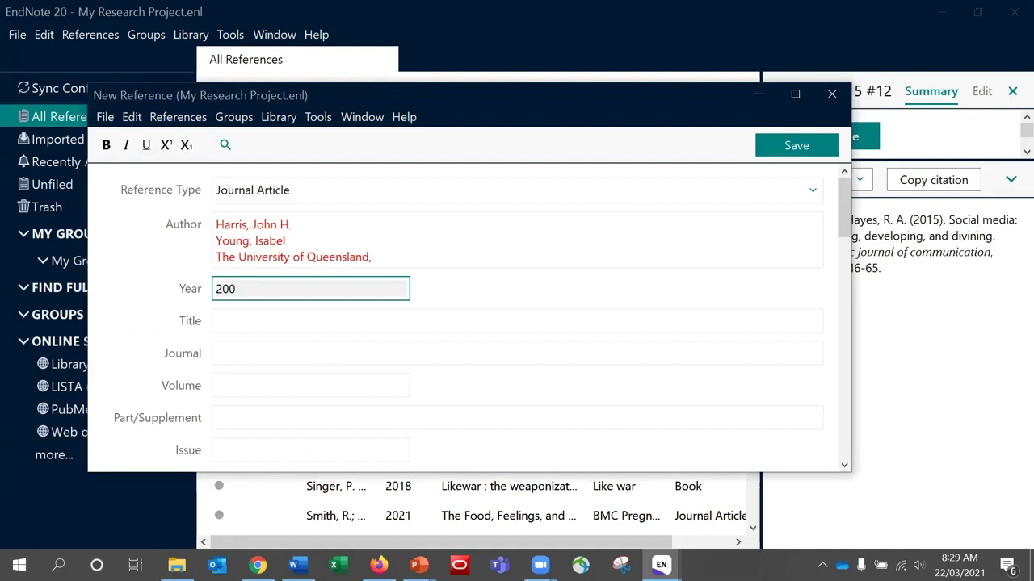
key("BackSpace")
type("10")
mouse_move(844, 211)
left_mouse_down()
mouse_move(843, 279)
mouse_move(839, 217)
left_mouse_up()
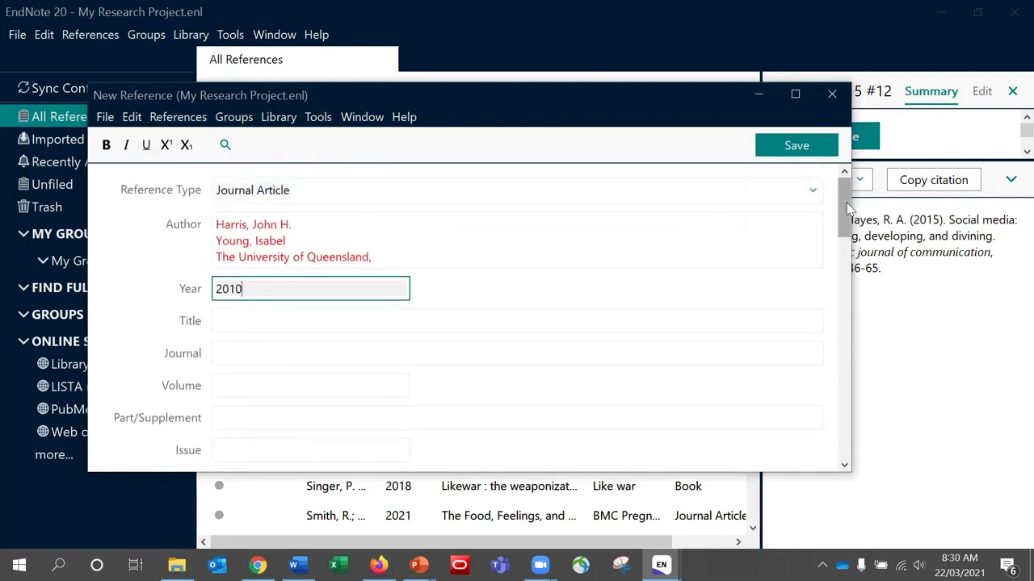
mouse_move(848, 208)
left_mouse_down()
mouse_move(849, 346)
mouse_move(842, 224)
left_mouse_up()
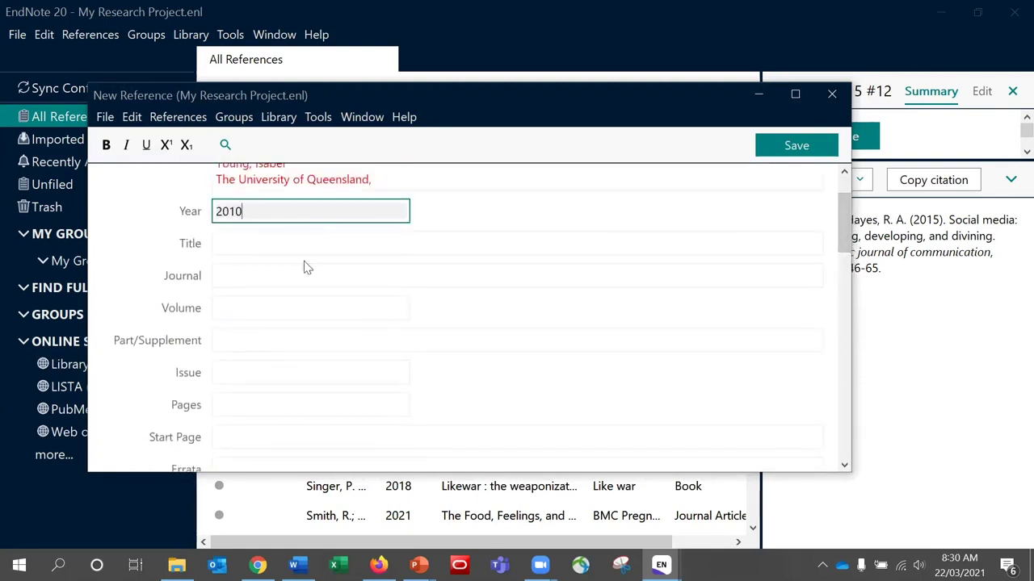
left_click(254, 243)
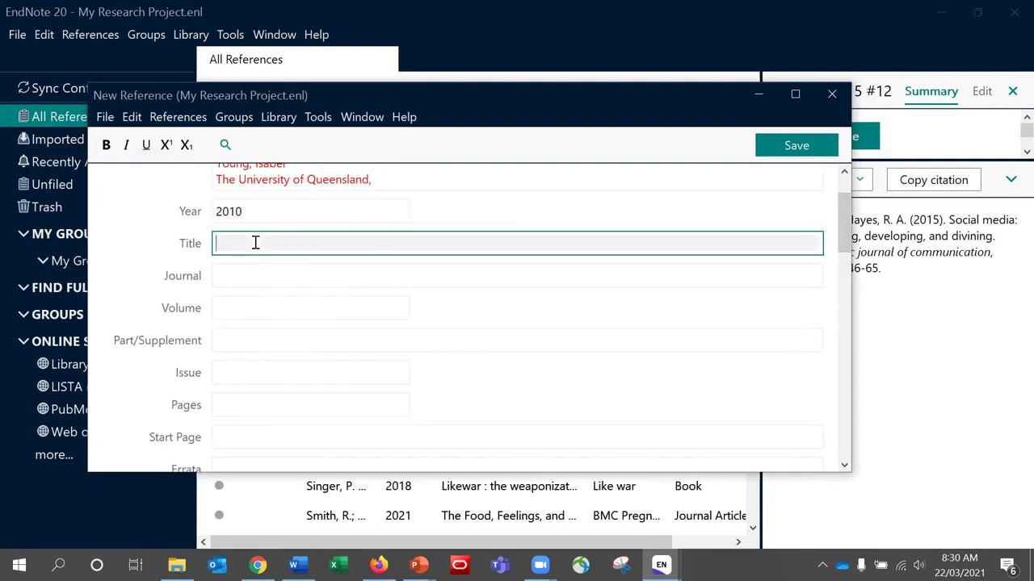
type("Using EndNote")
left_click(222, 276)
type("Referencing")
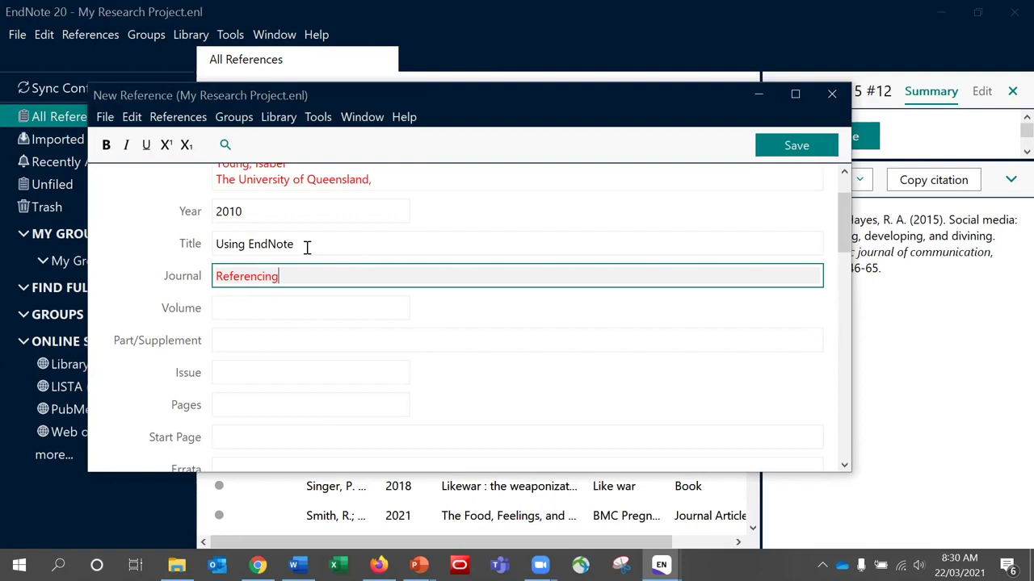
Step: Enter volume 23, issue 3 and pages 45-56, then scroll back to the top
left_click(293, 304)
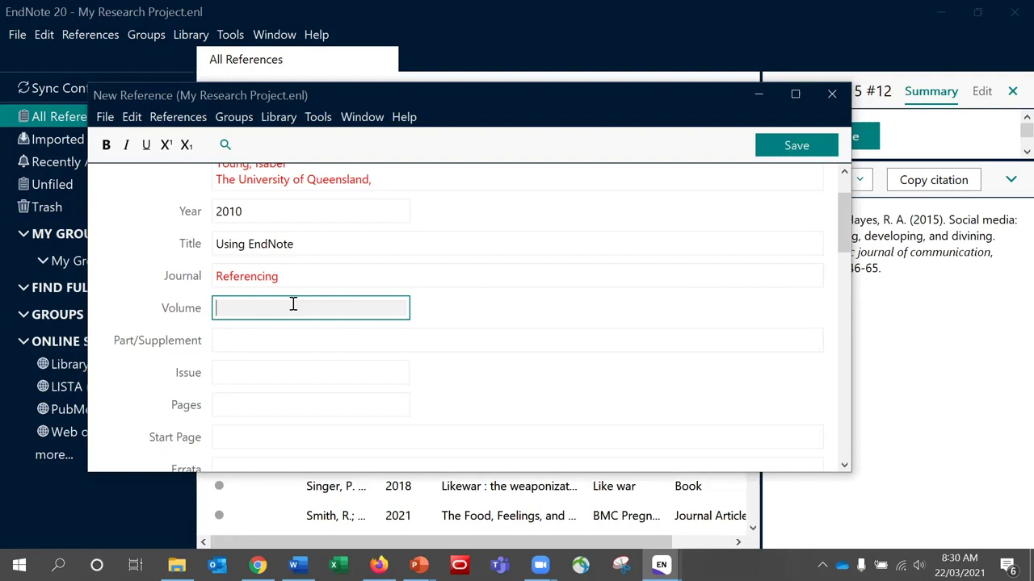
type("23")
left_click(257, 371)
type("3")
left_click(255, 402)
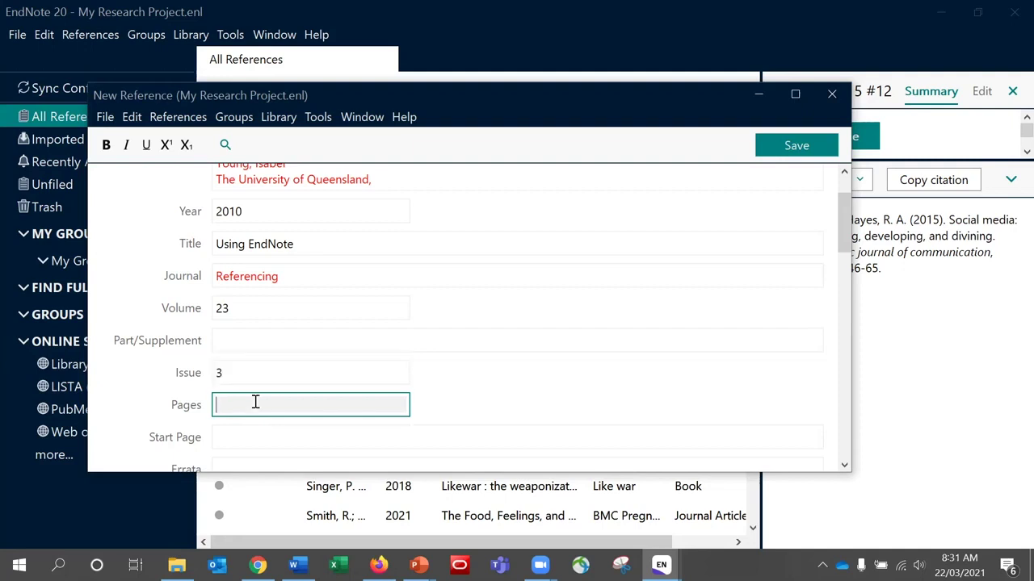
type("45-56")
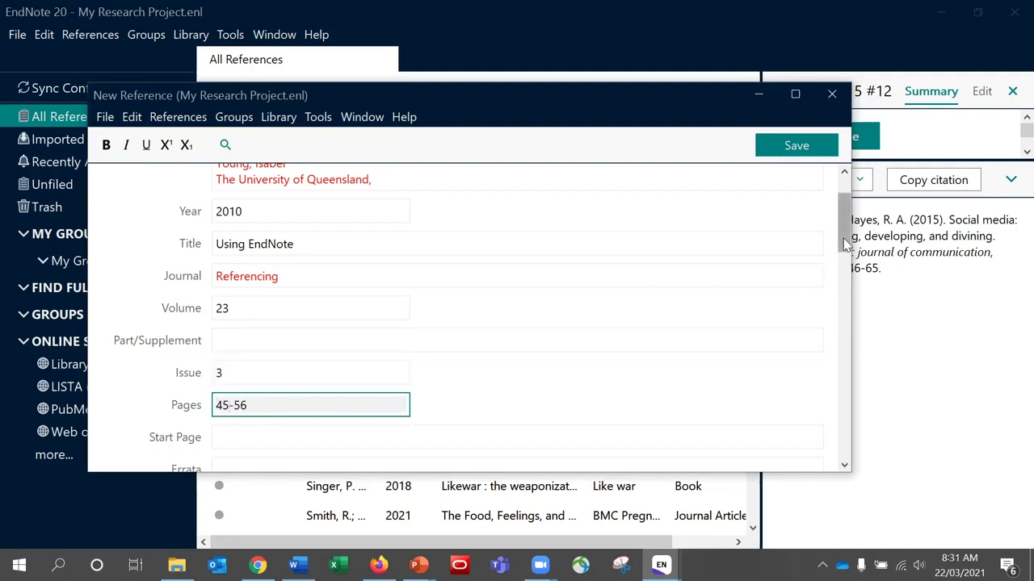
left_click_drag(844, 242, 838, 400)
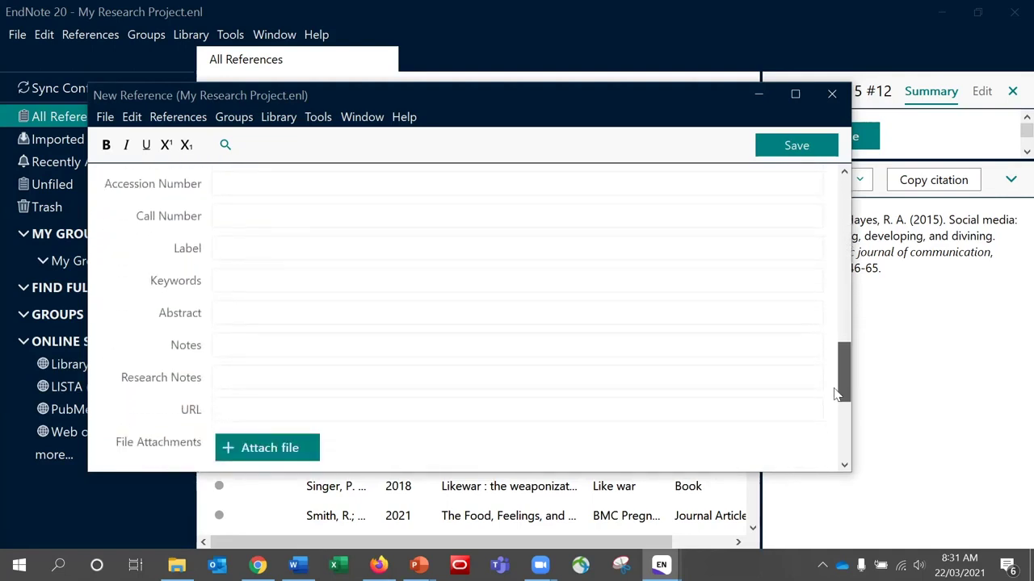
left_click(239, 377)
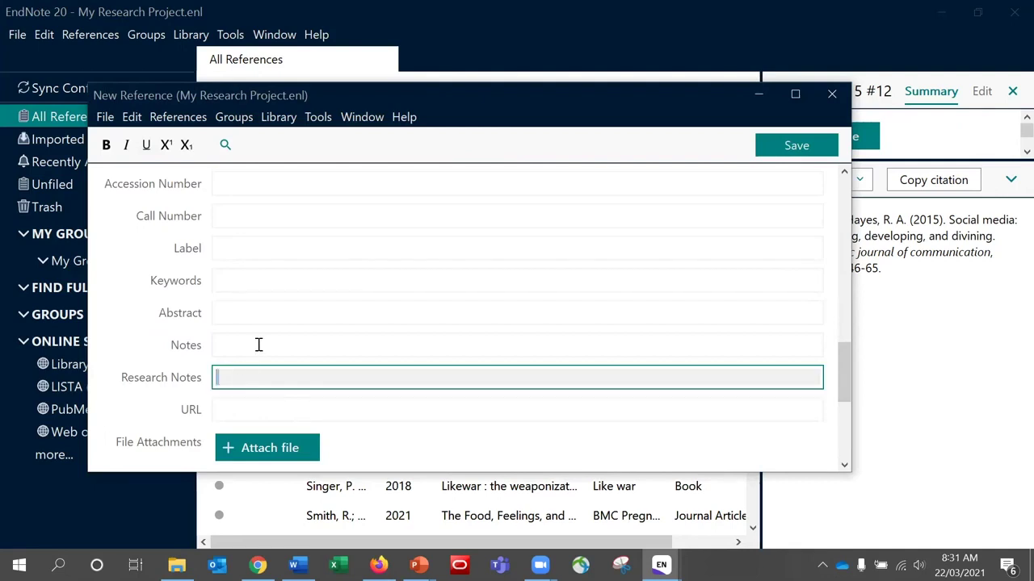
left_click(258, 345)
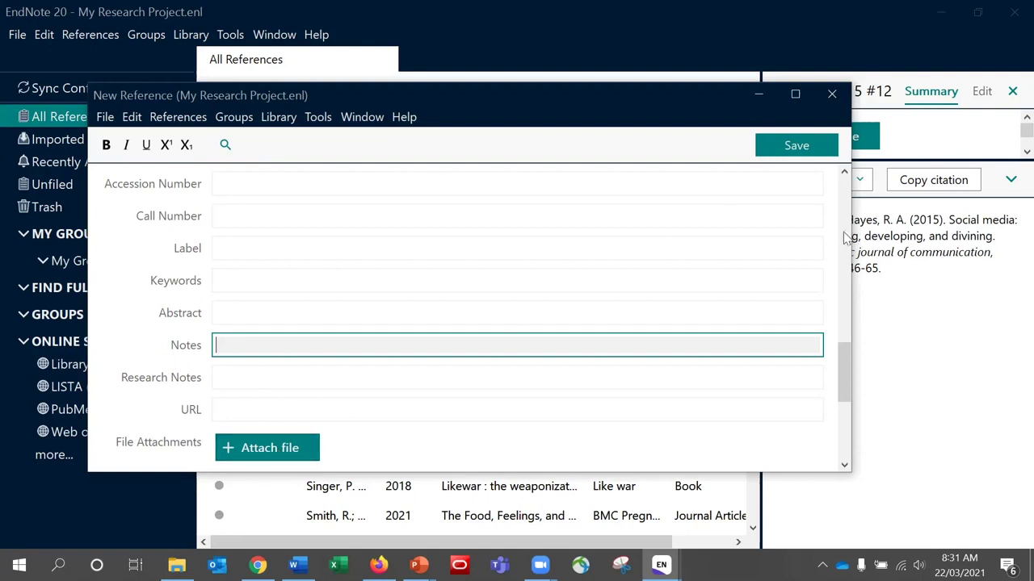
left_click_drag(843, 377, 843, 182)
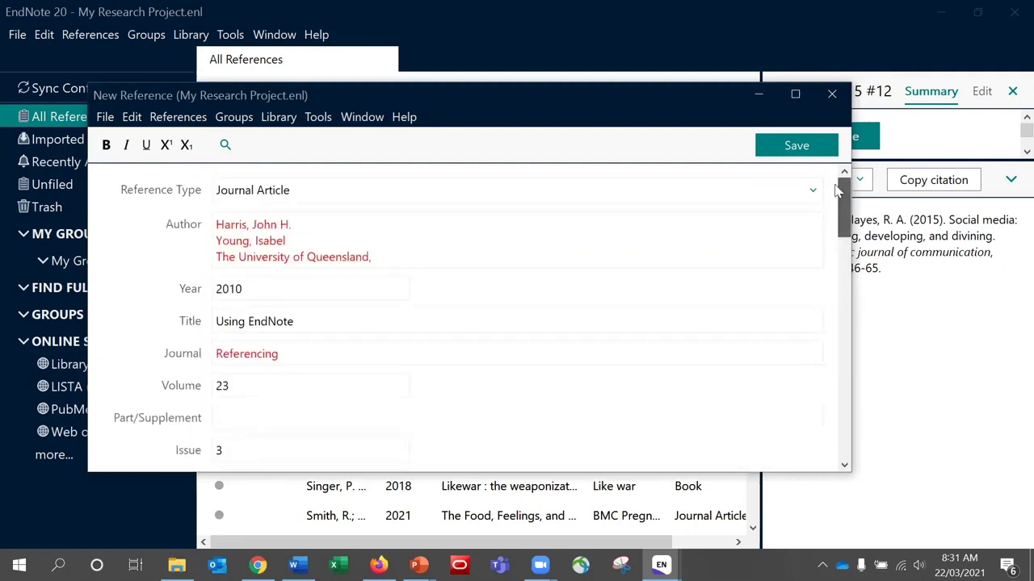
Step: Save the 2010 Using EndNote reference, close its window, and select the Al-Amad 2021 entry
left_click(797, 149)
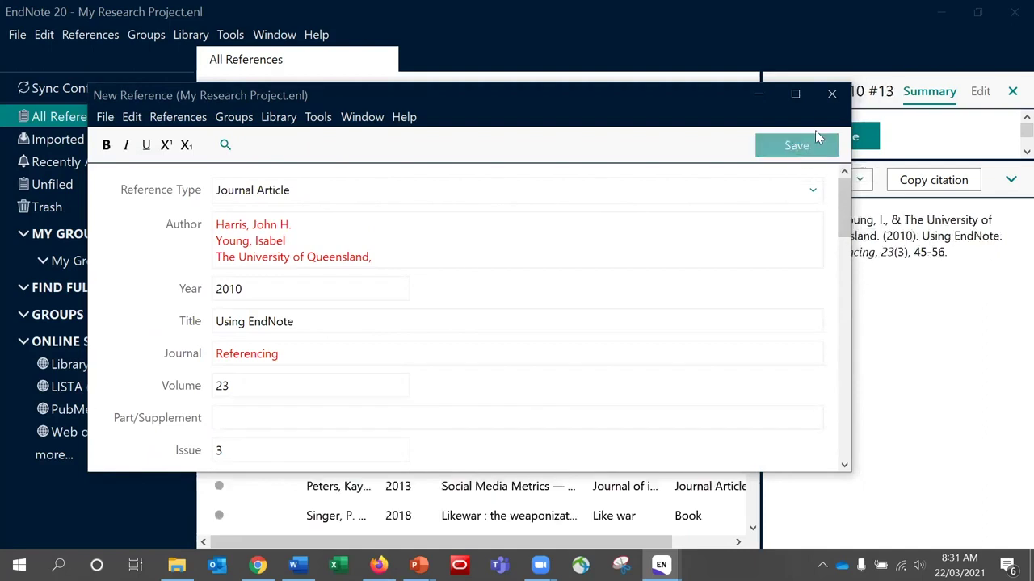
left_click(833, 95)
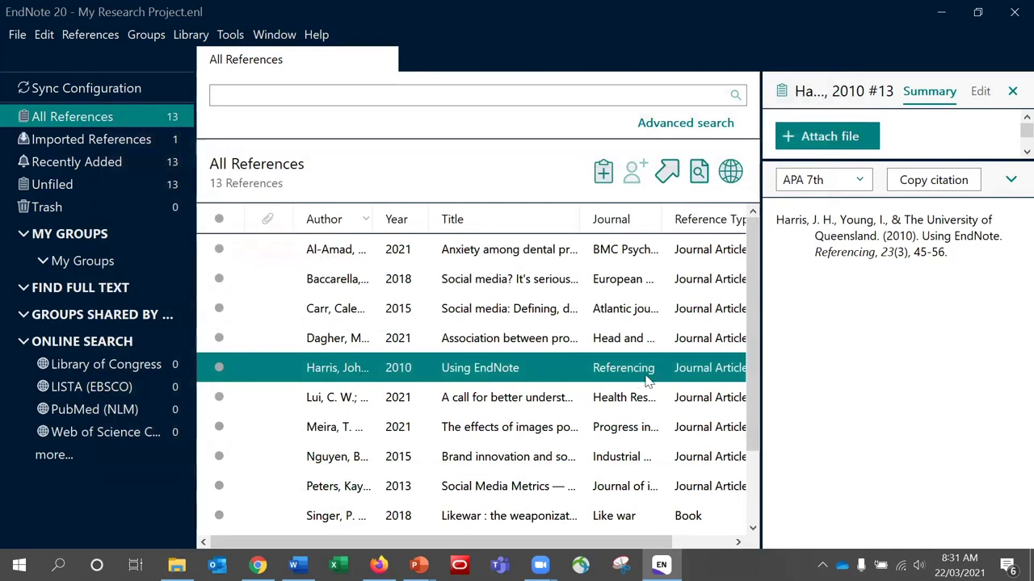
left_click(546, 252)
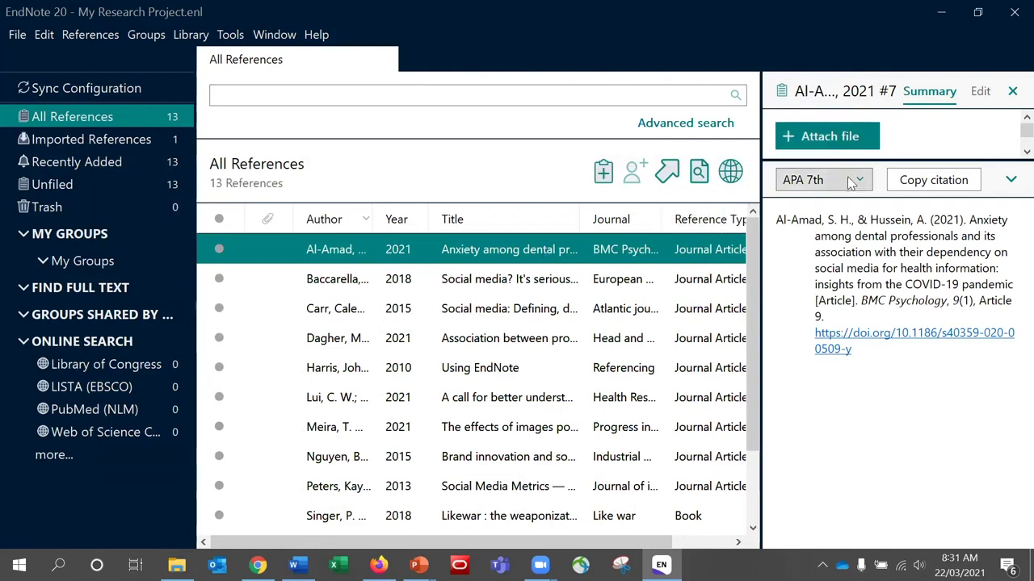
Step: Open the Al-Amad 2021 reference's editable fields and scroll down through its abstract
left_click(980, 92)
scroll(1008, 206, "down", 1)
scroll(1008, 206, "down", 15)
left_click_drag(1008, 344, 1010, 184)
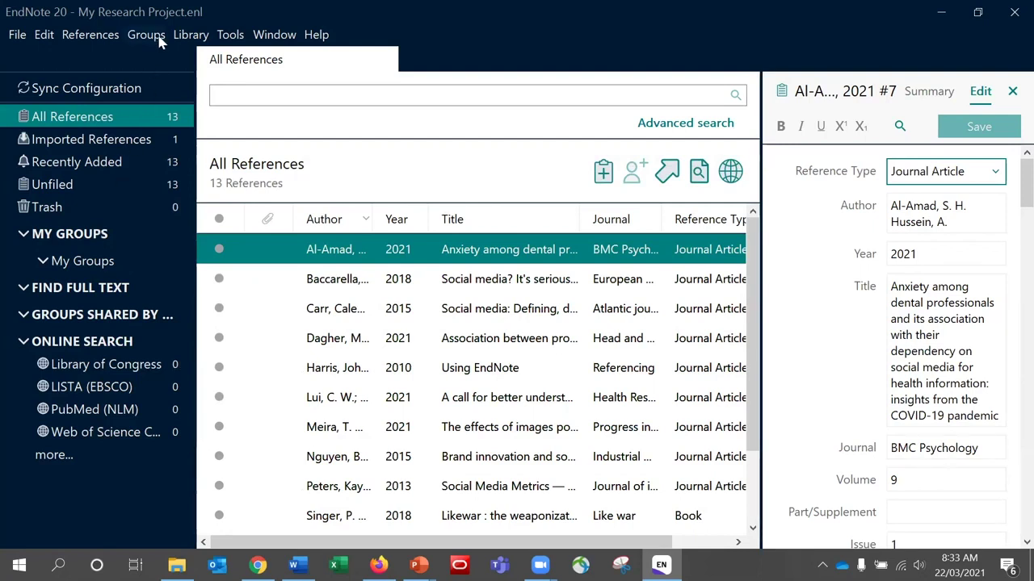
Step: Add a new empty group called 'Facebook' under My Groups
right_click(80, 234)
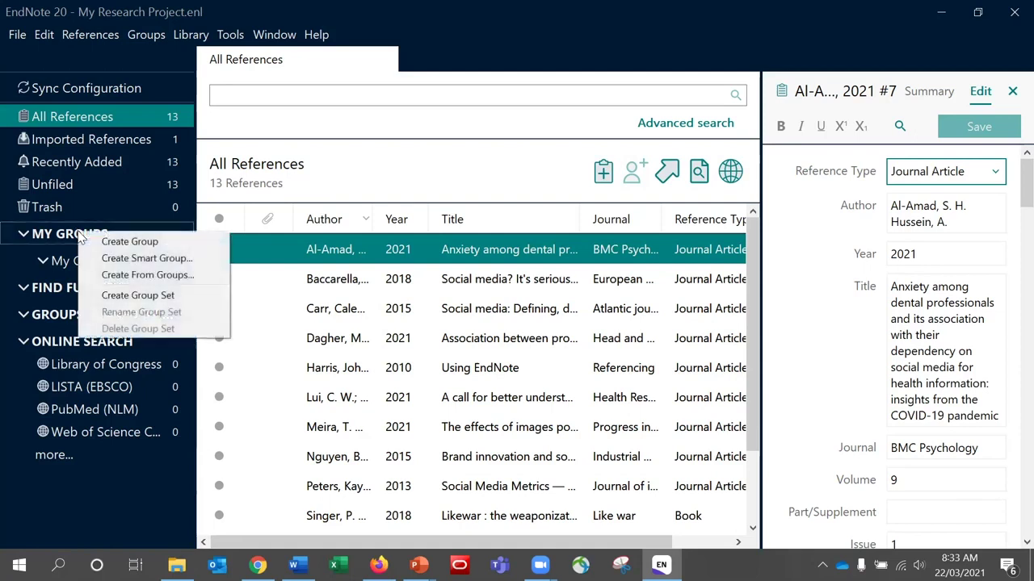
left_click(128, 242)
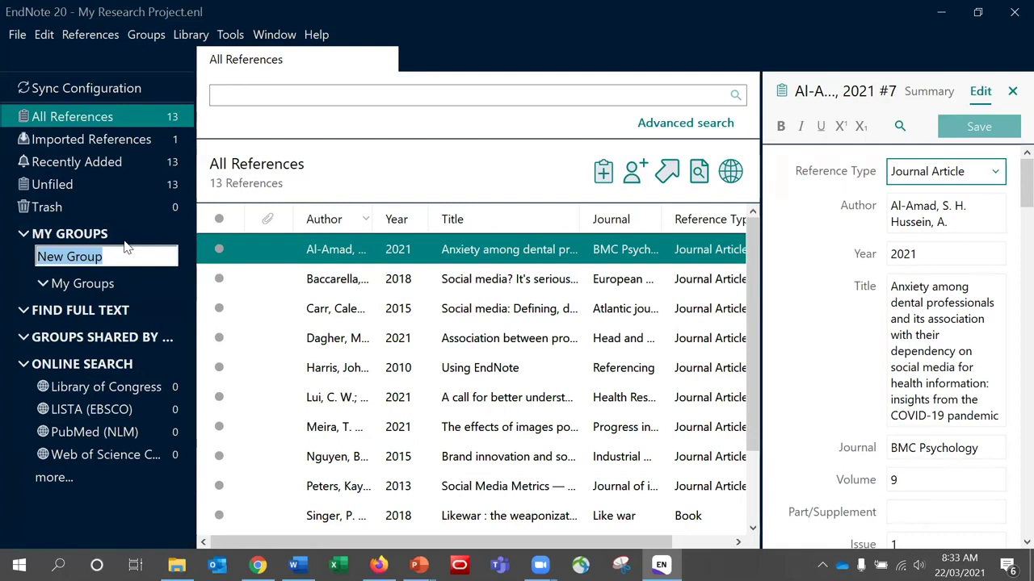
type("Facebook")
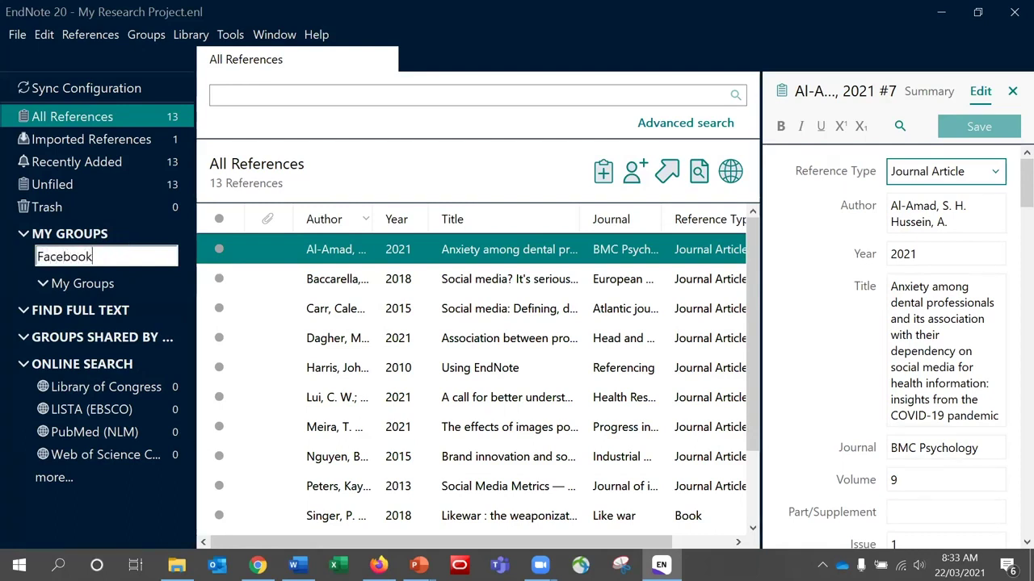
key("Return")
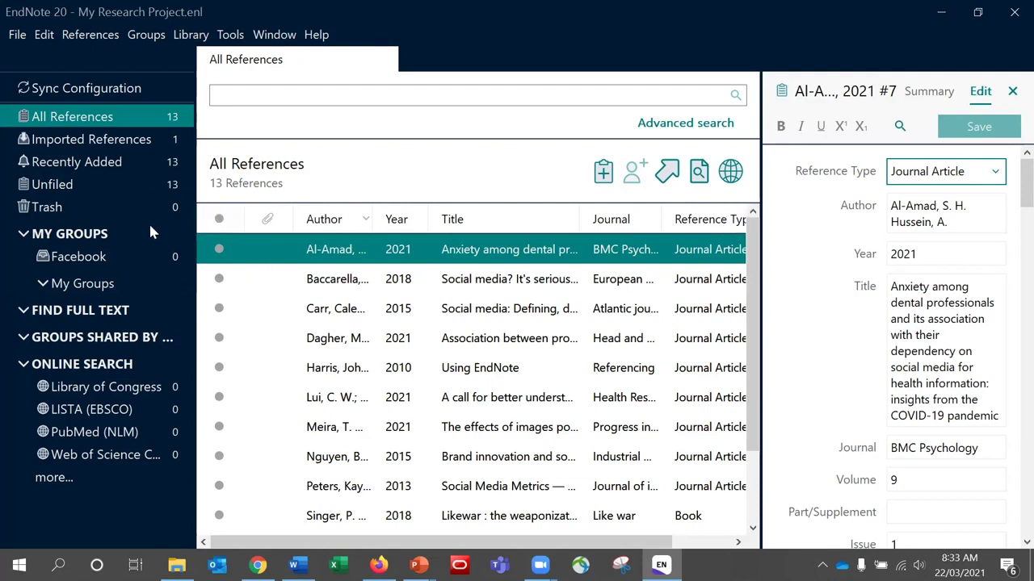
Step: Select the Al-Amad, Dagher and Meira 2021 references and drop them into the Facebook group
left_click(314, 339, "ctrl")
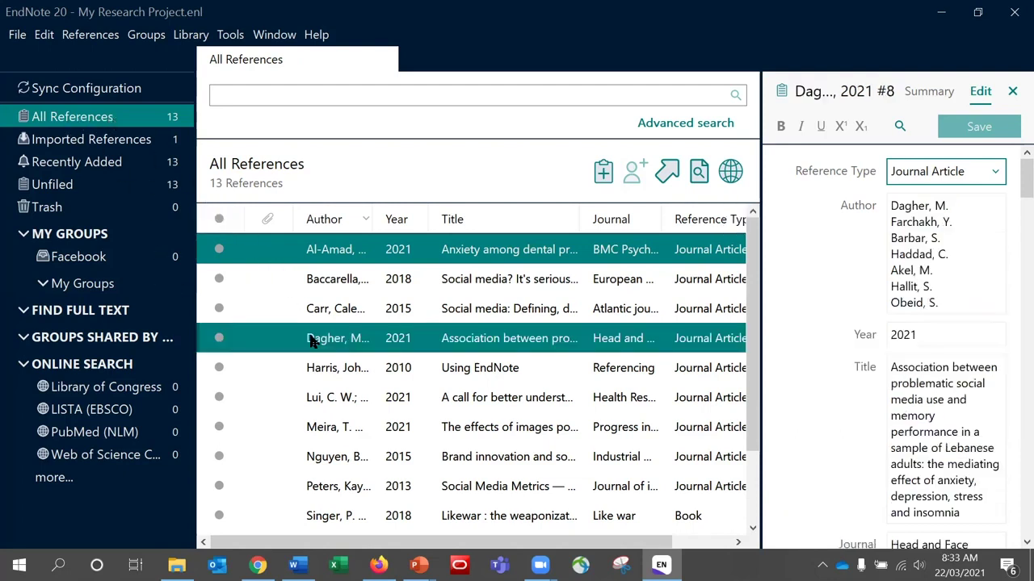
left_click(326, 435, "ctrl")
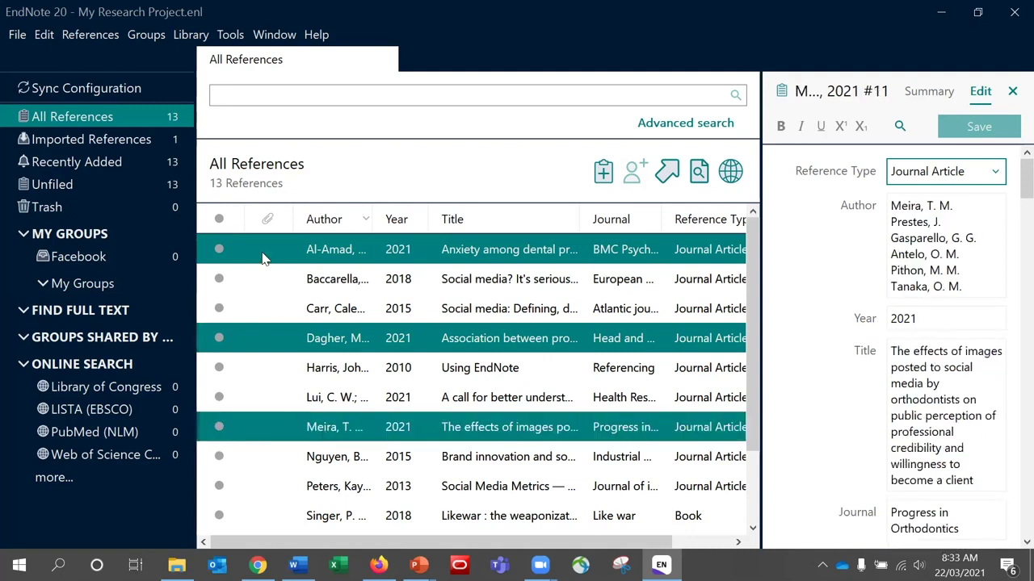
left_click_drag(262, 257, 103, 264)
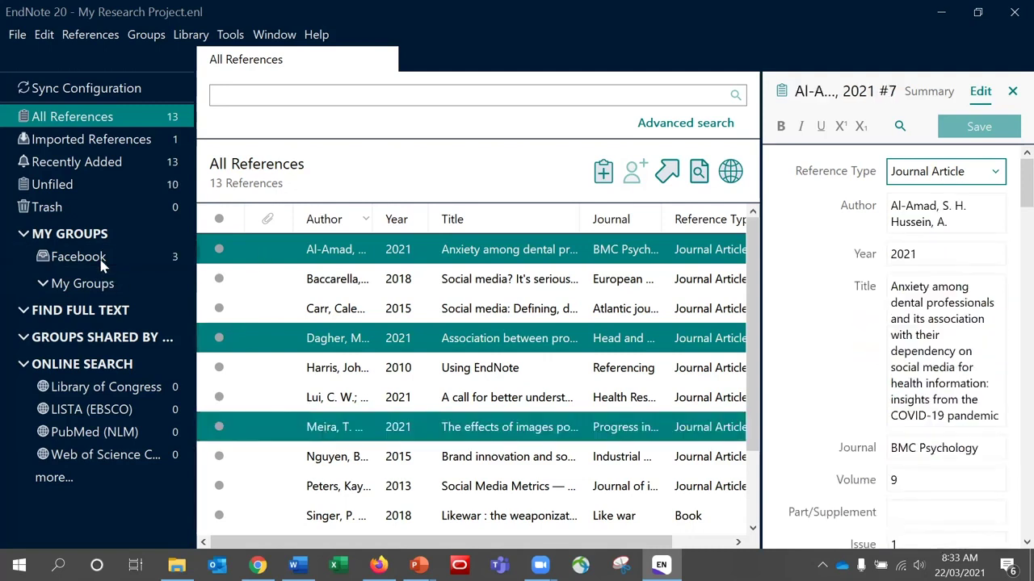
Step: View the Add References To menu for the selection, then dismiss it without choosing anything
right_click(247, 259)
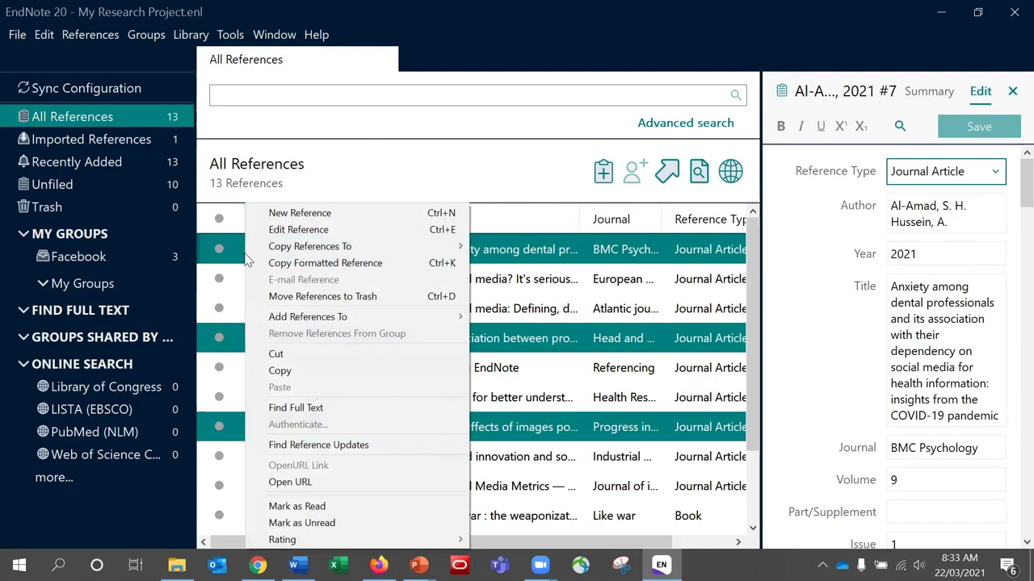
mouse_move(276, 252)
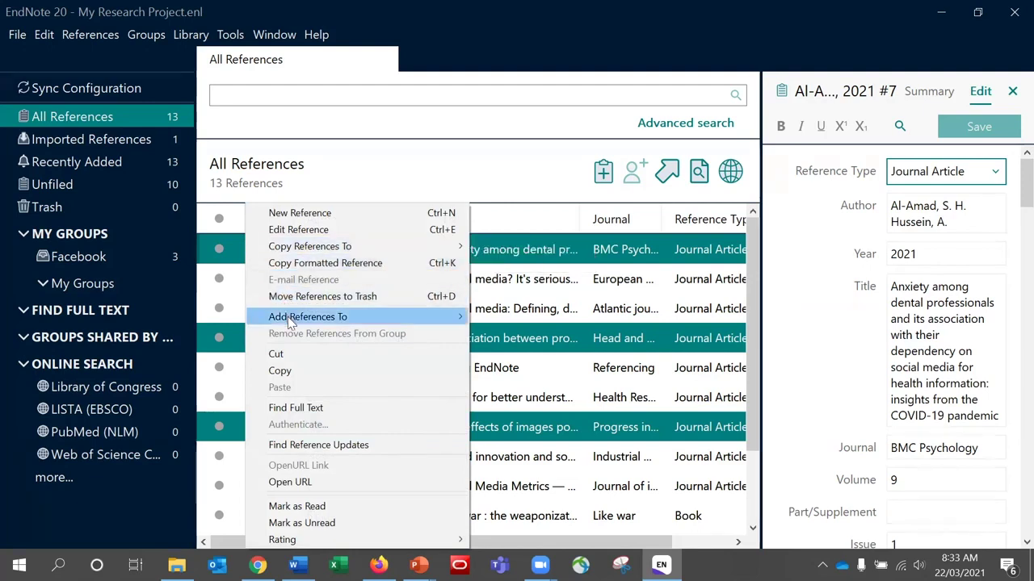
mouse_move(290, 324)
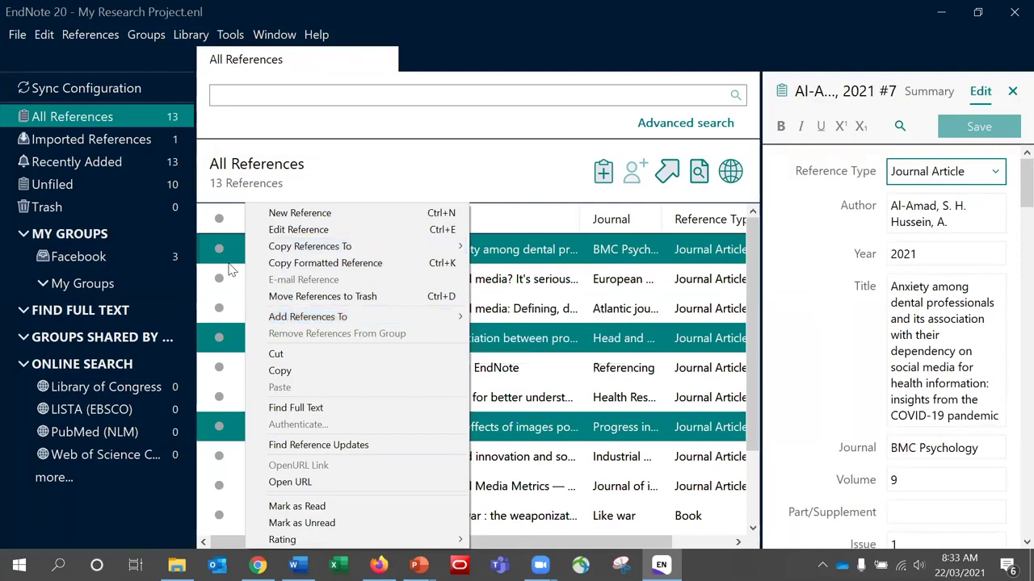
left_click(230, 269)
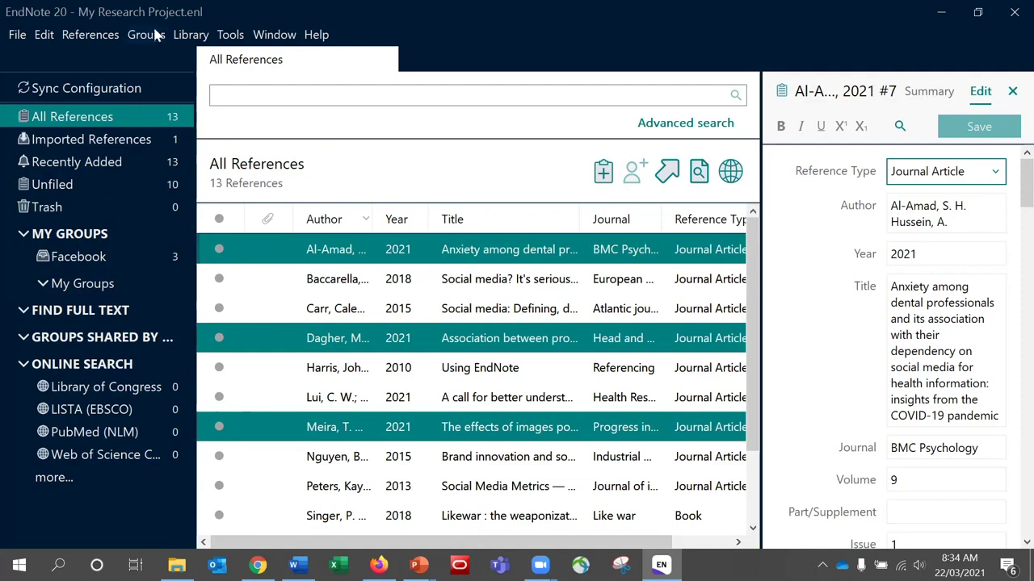
Step: Create a new group set named 'Thesis' under My Groups
right_click(84, 236)
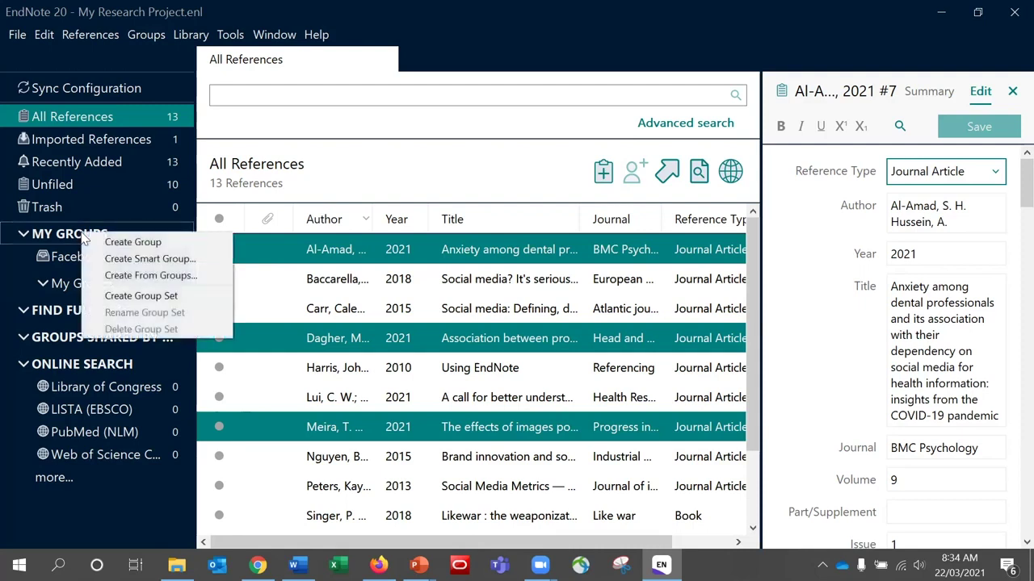
left_click(192, 297)
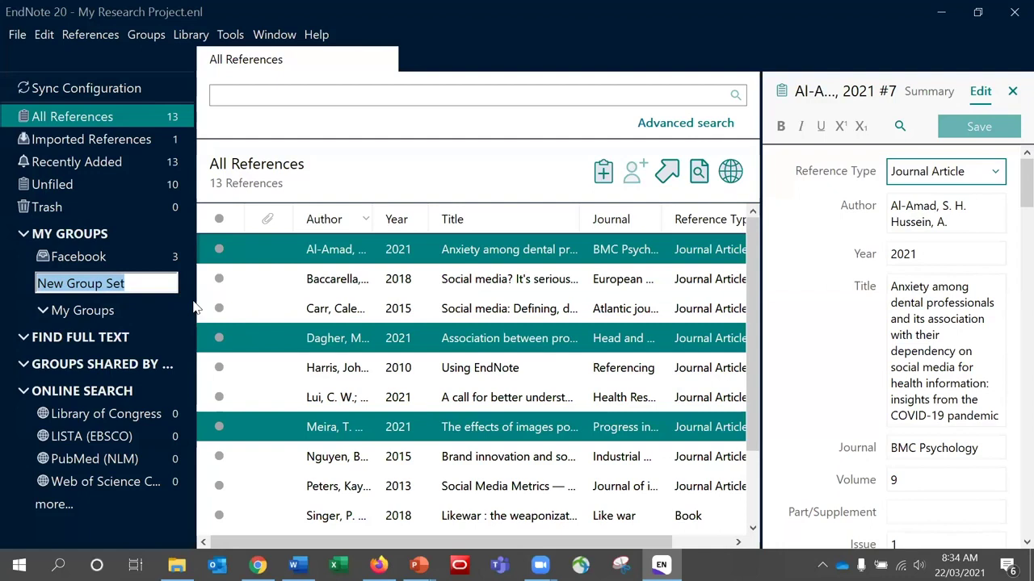
type("Thesis")
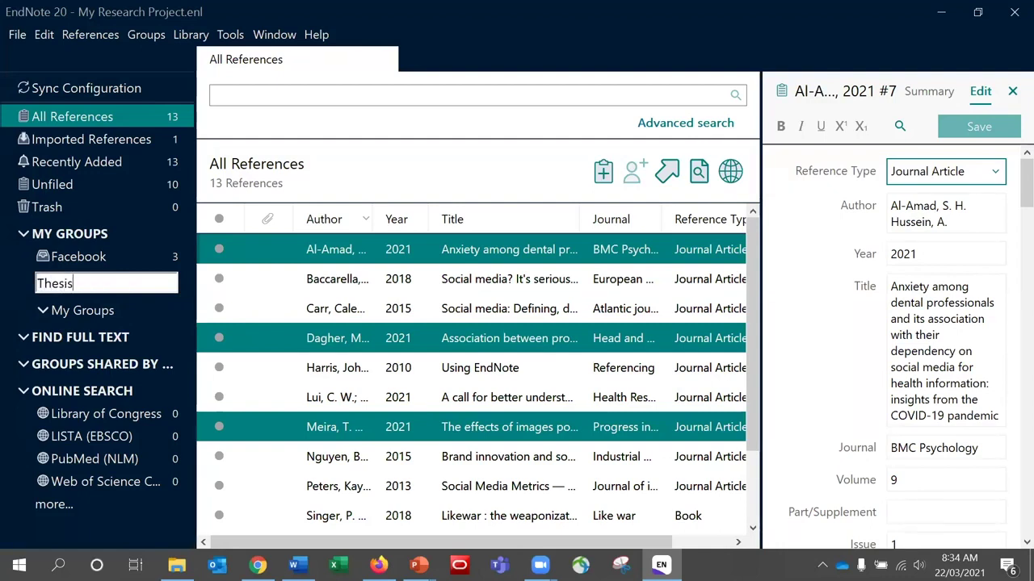
key("Return")
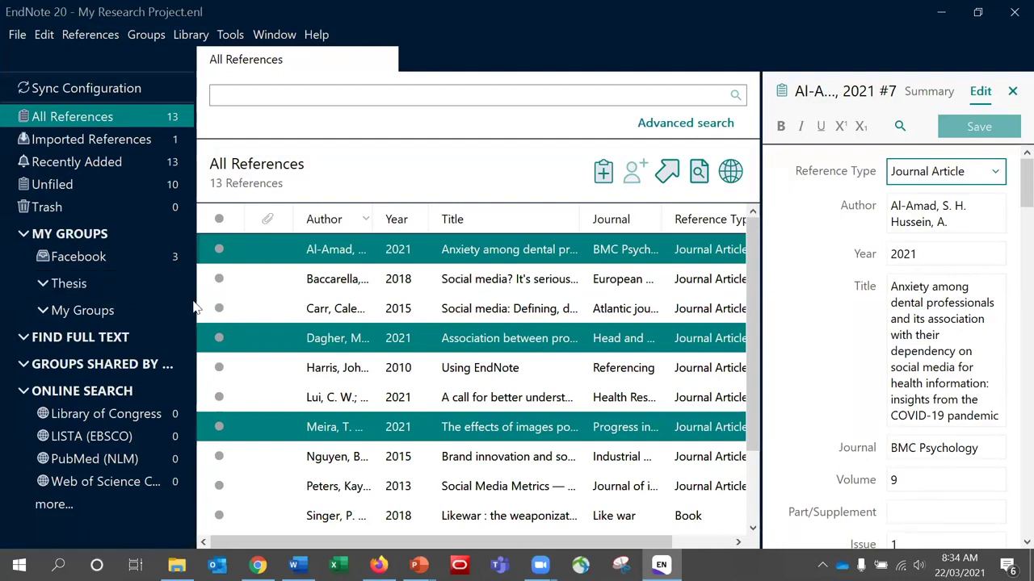
Step: Create another group set named 'Introduction' below Thesis
right_click(77, 290)
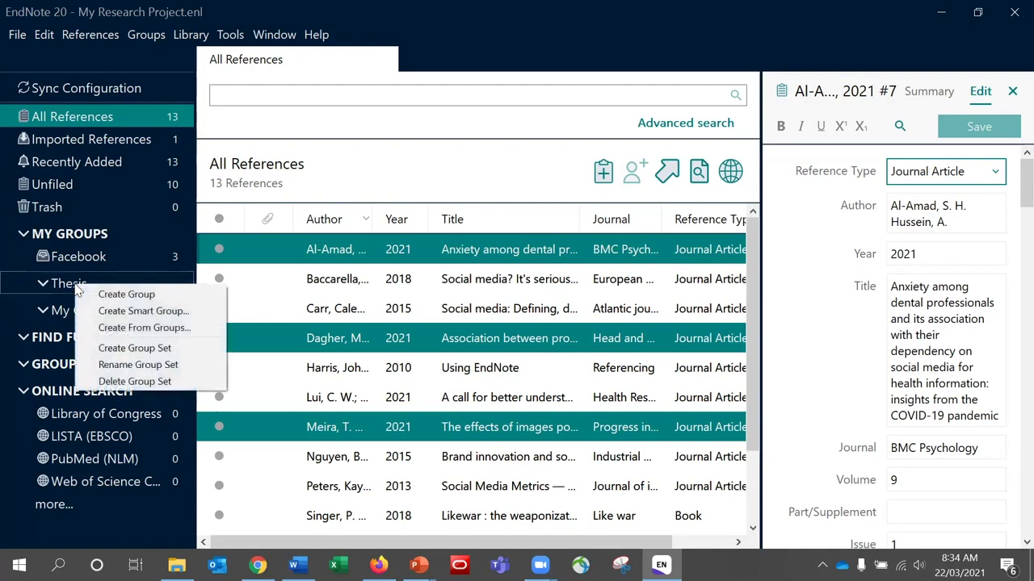
left_click(177, 350)
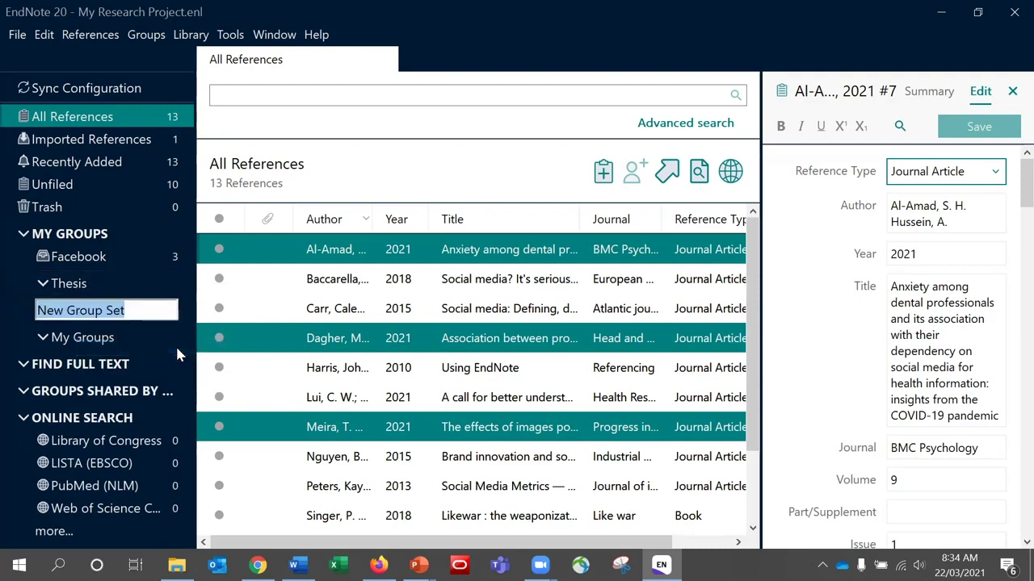
type("Introduction")
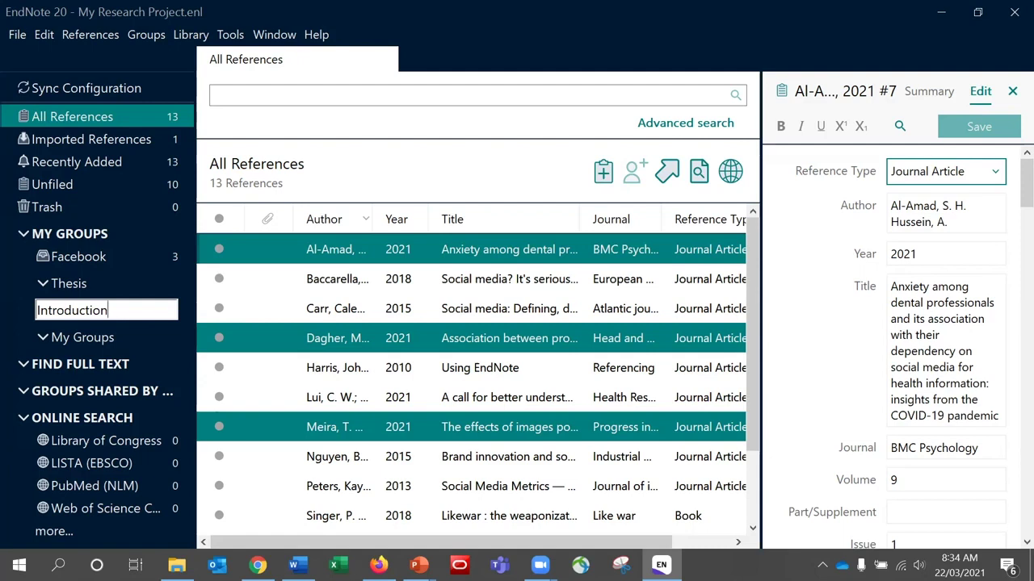
key("Return")
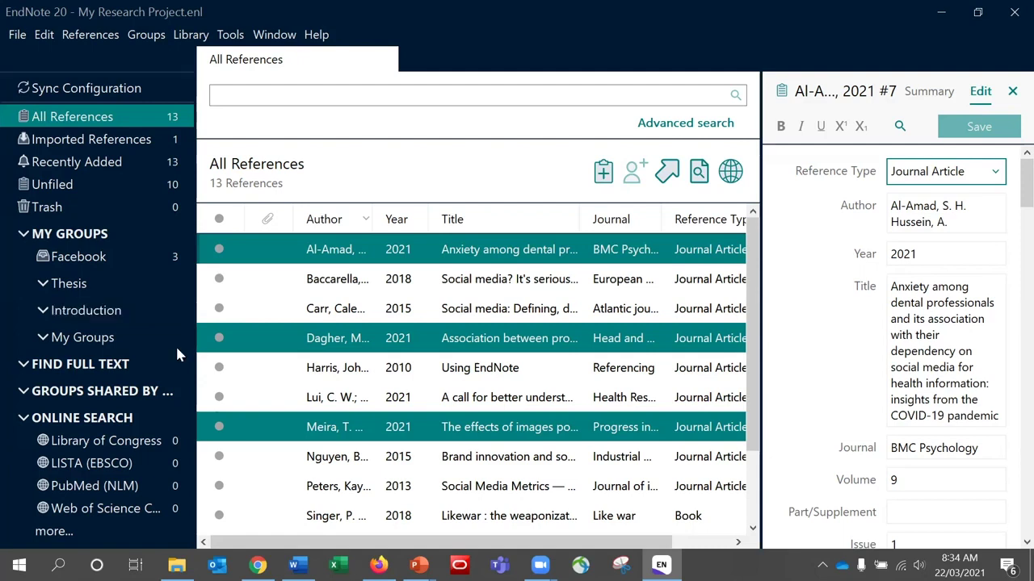
Step: Create two groups inside the Thesis set, named 'Introduction' and 'Discussion'
right_click(79, 288)
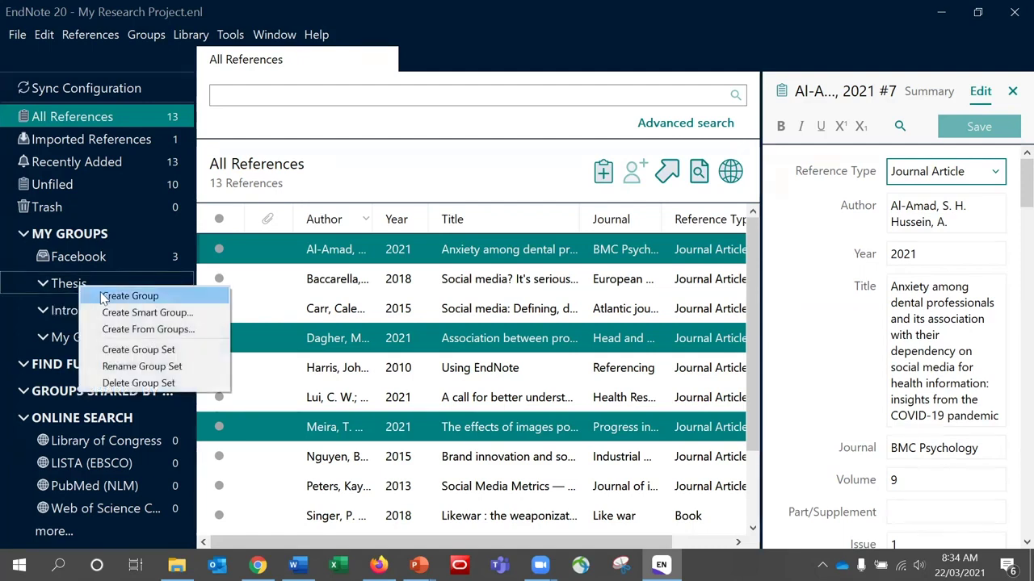
left_click(130, 296)
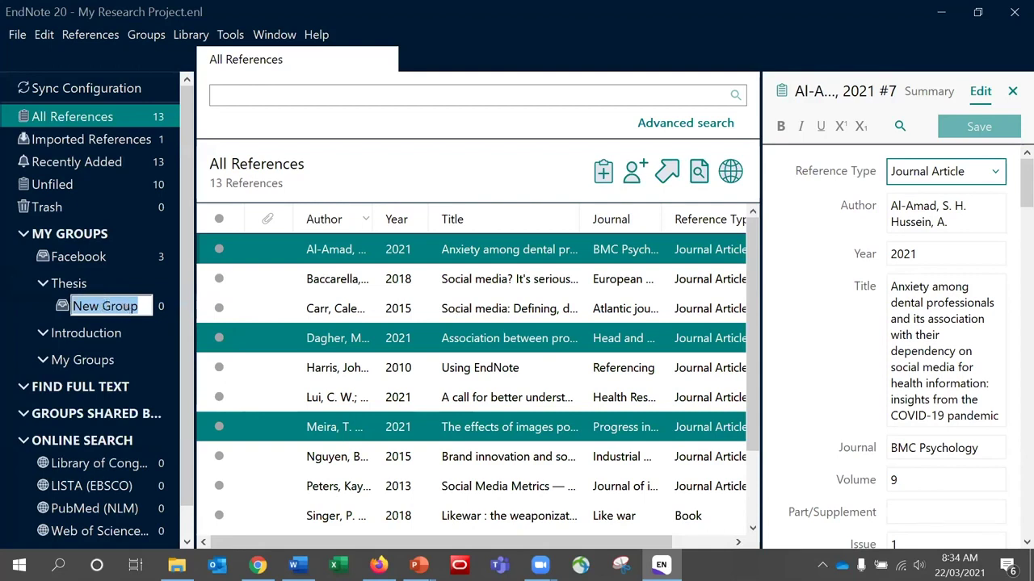
type("Introduction")
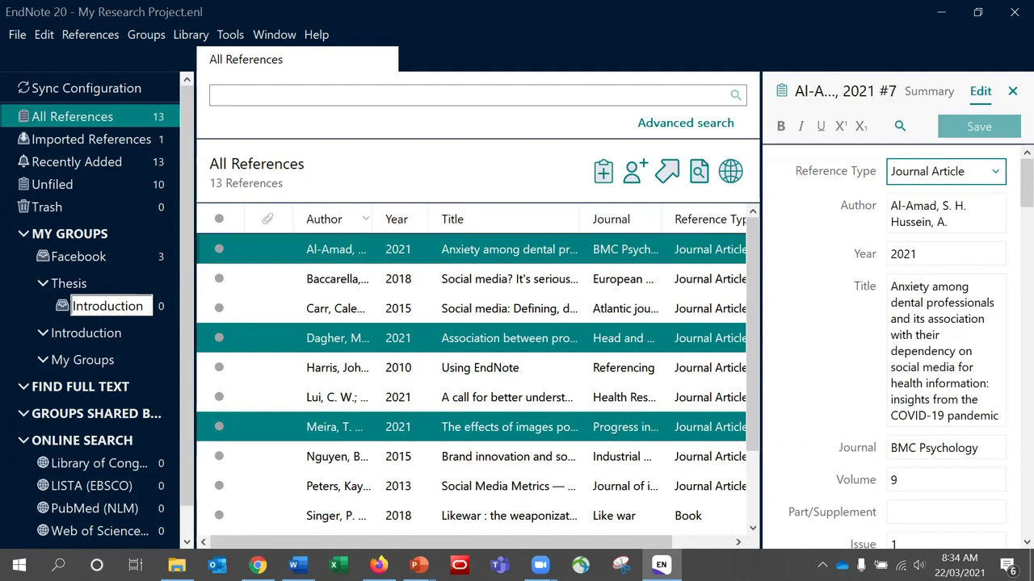
key("Return")
right_click(84, 289)
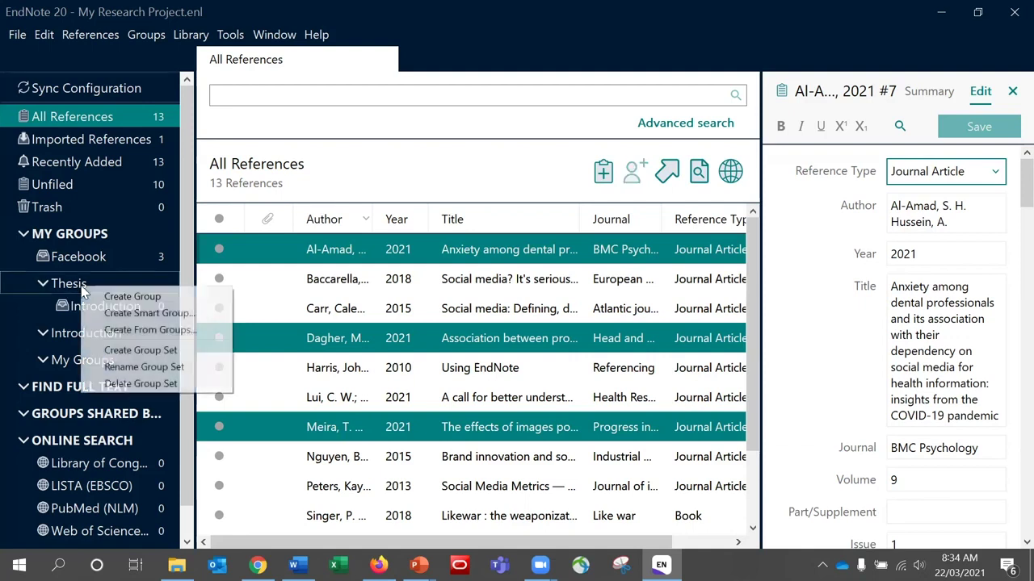
left_click(113, 297)
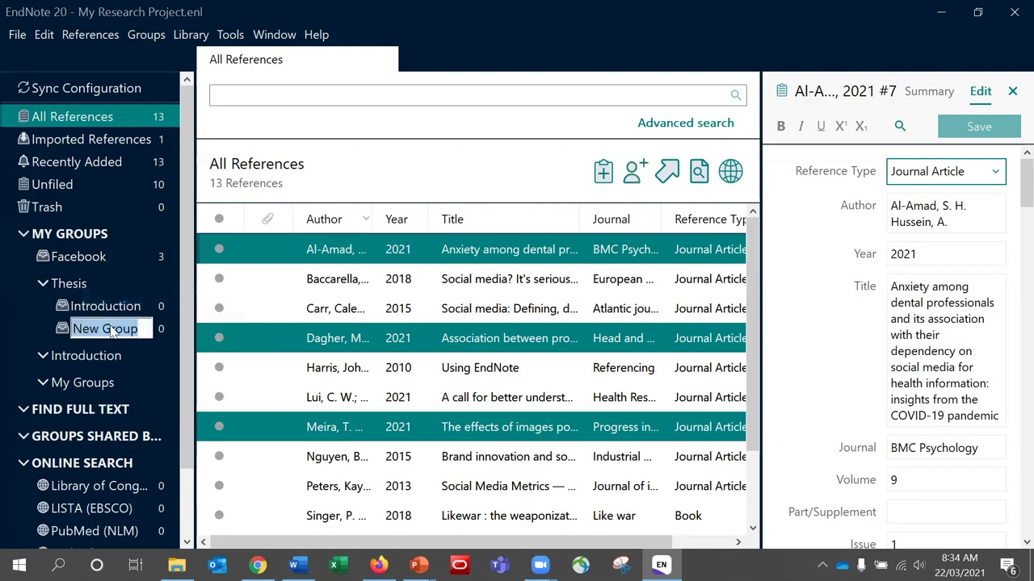
type("Discussion")
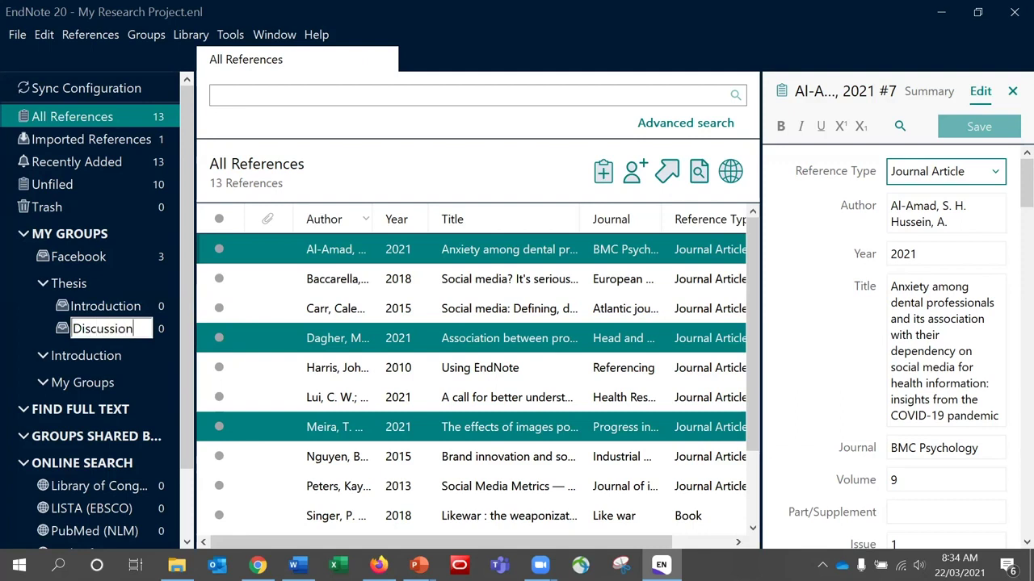
key("Return")
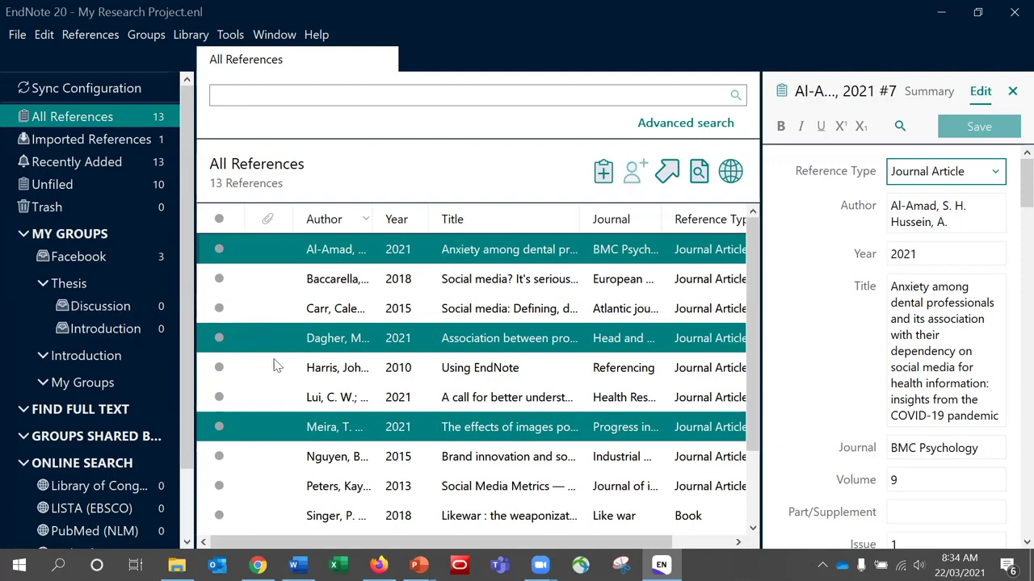
Step: Drag the Harris 2010 reference into Thesis > Discussion and Carr 2015 into Thesis > Introduction
left_click(320, 369)
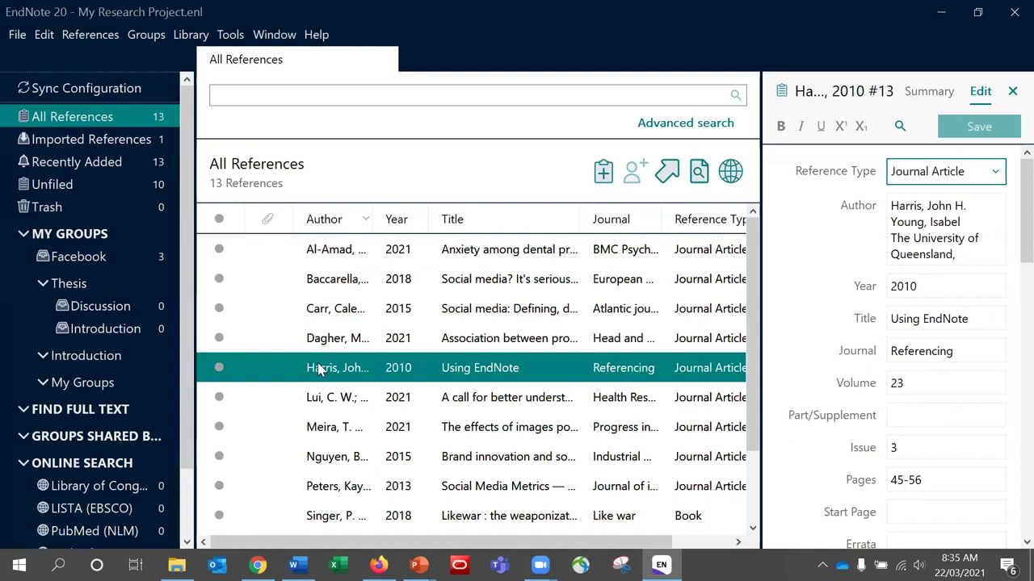
left_click_drag(321, 369, 125, 307)
left_click(320, 316)
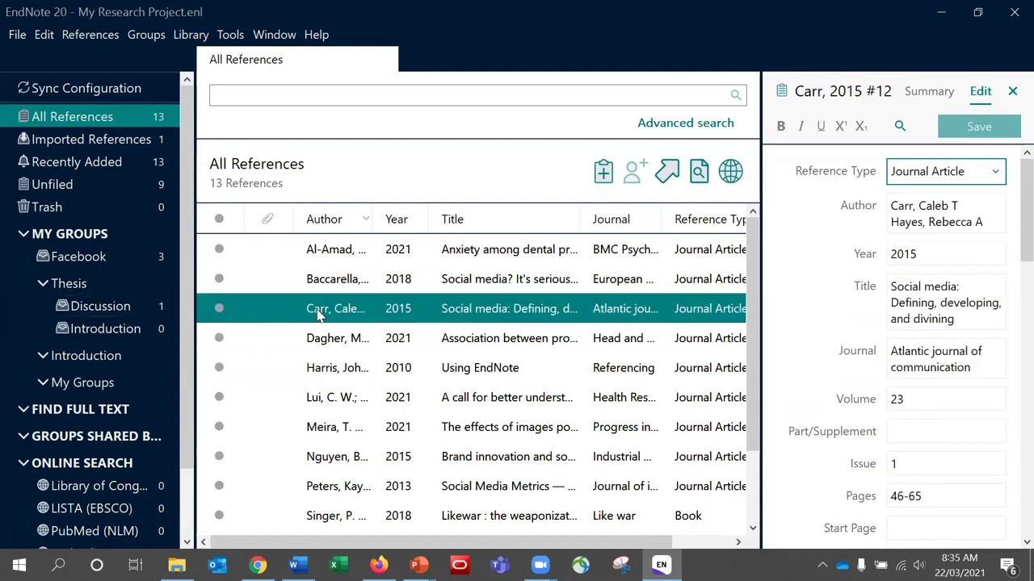
left_click_drag(320, 316, 125, 328)
left_click(75, 38)
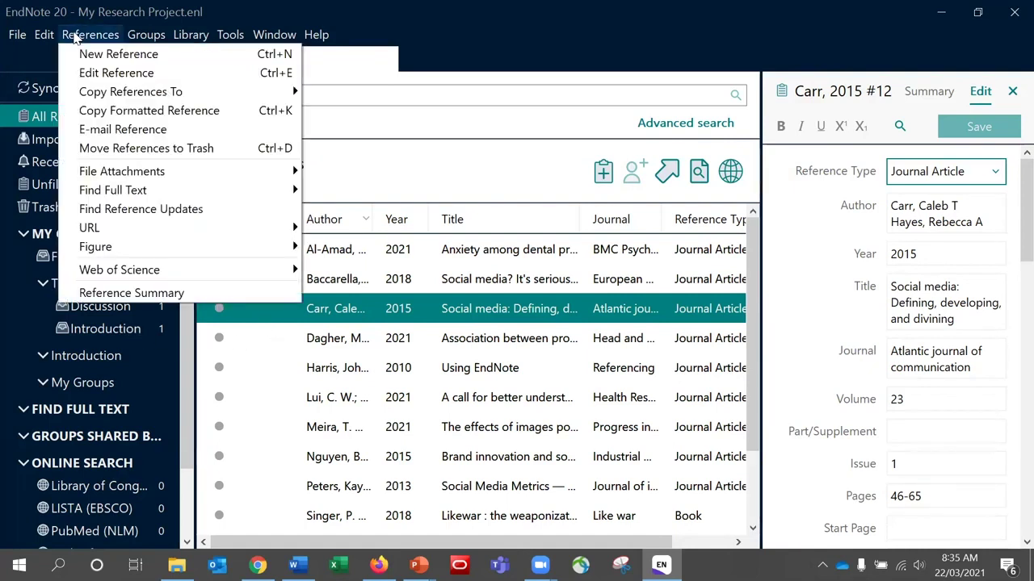
left_click(202, 297)
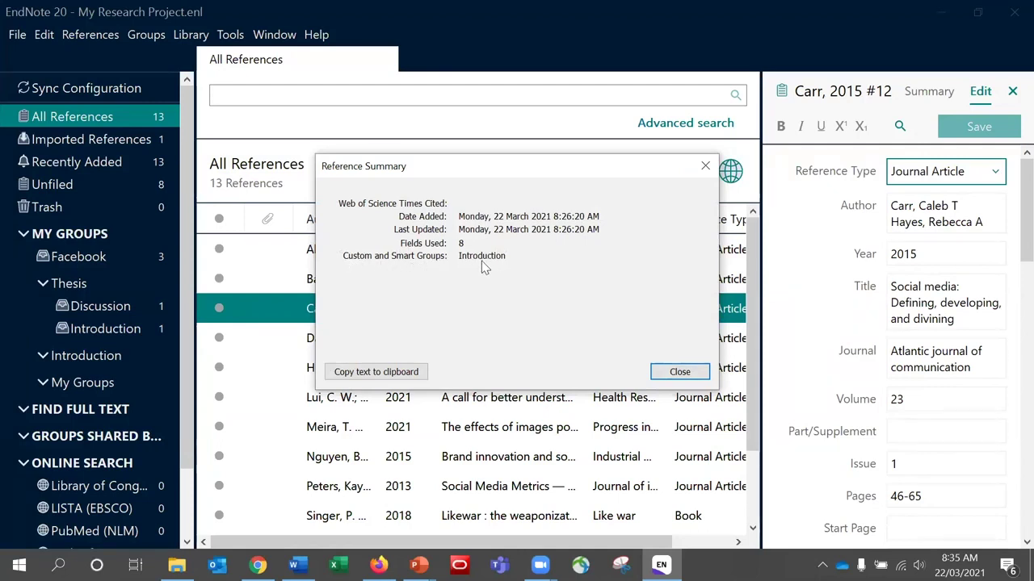
left_click(680, 373)
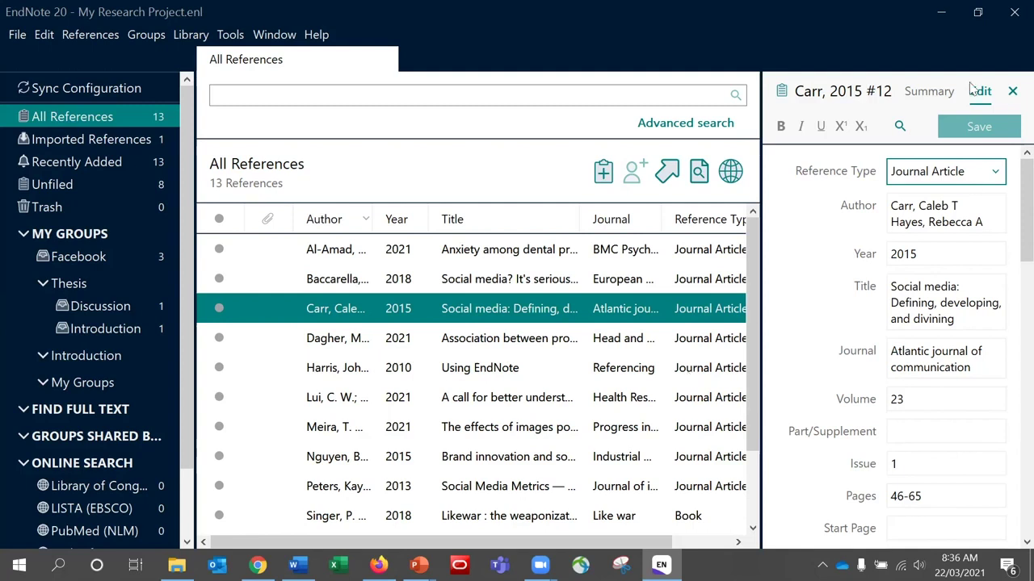
Step: Check the Carr 2015 Summary, then scroll its Edit fields down to the empty File Attachments
left_click(929, 91)
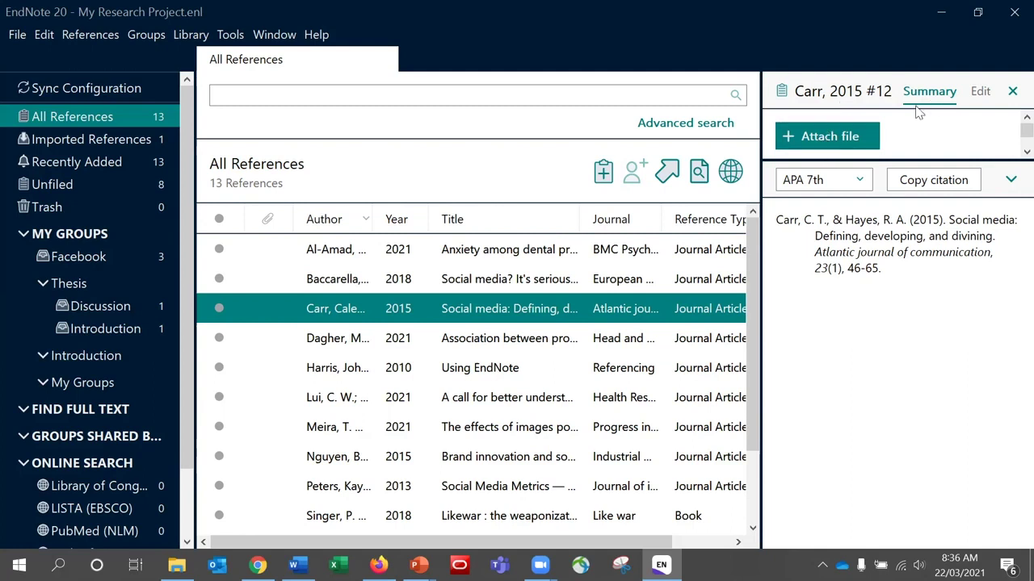
left_click(981, 92)
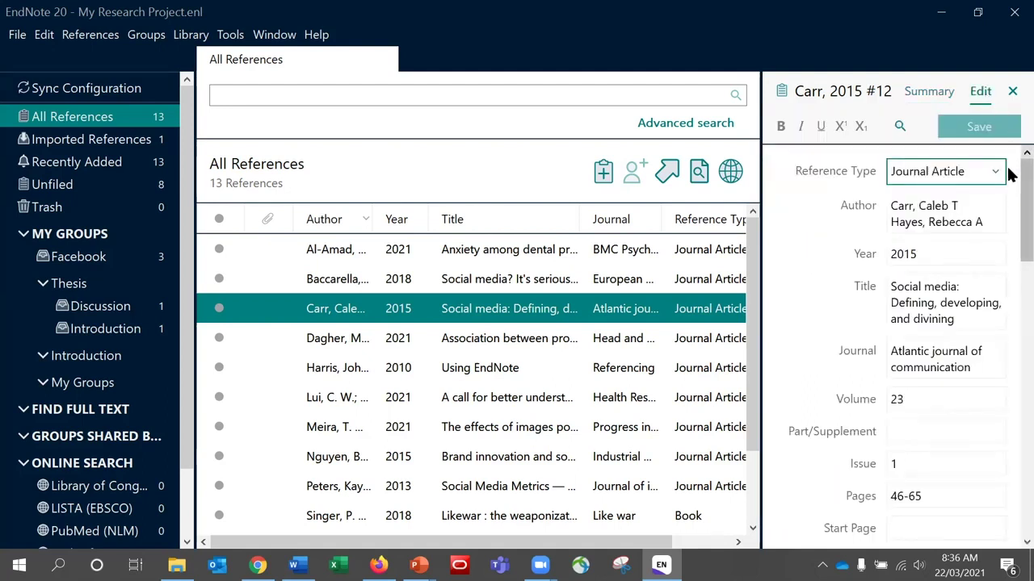
scroll(1009, 194, "down", 1)
left_click_drag(1010, 193, 1009, 426)
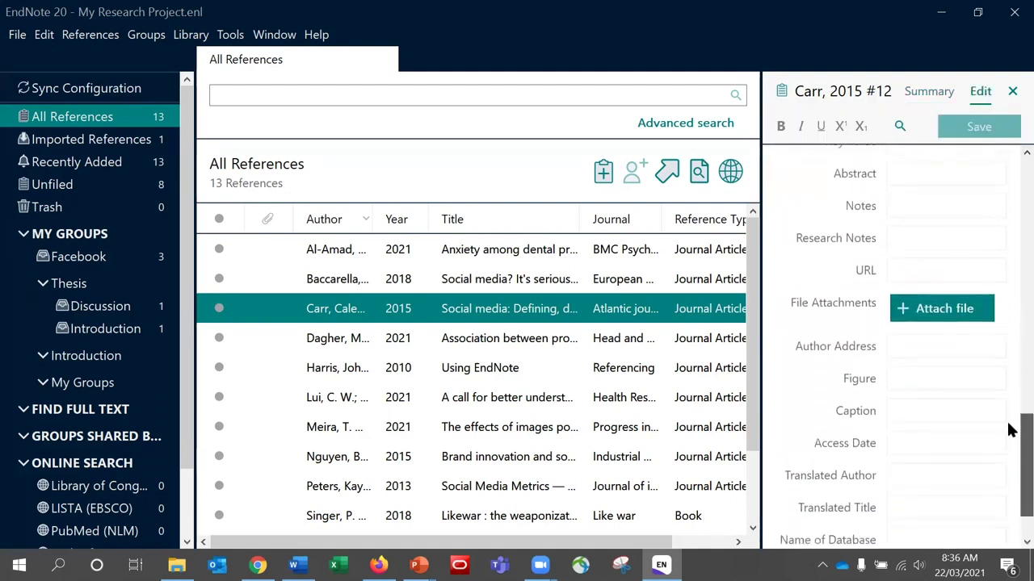
Step: Attach Manios-Lifestyle.pdf to the Carr 2015 reference
left_click(937, 316)
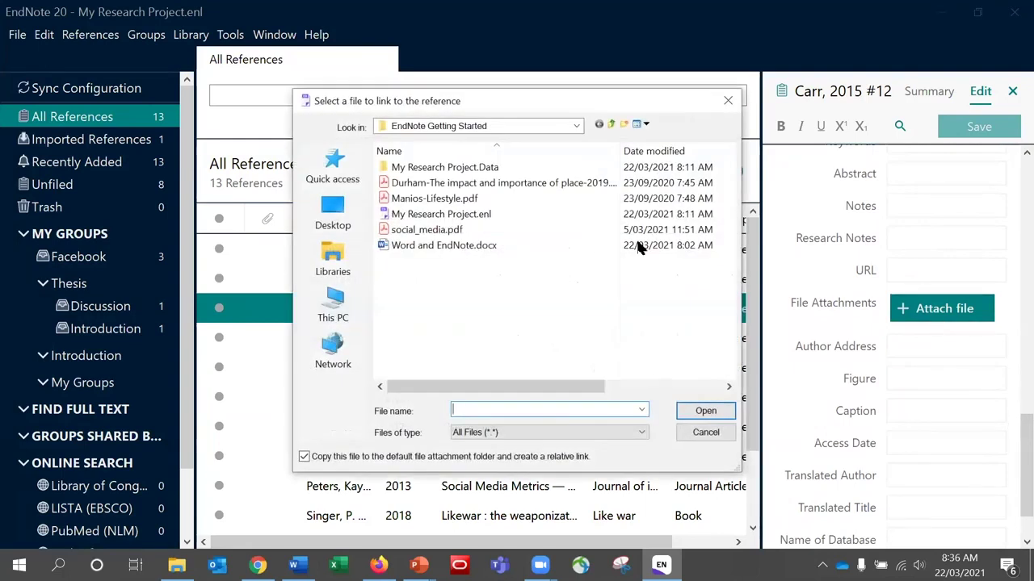
left_click(457, 198)
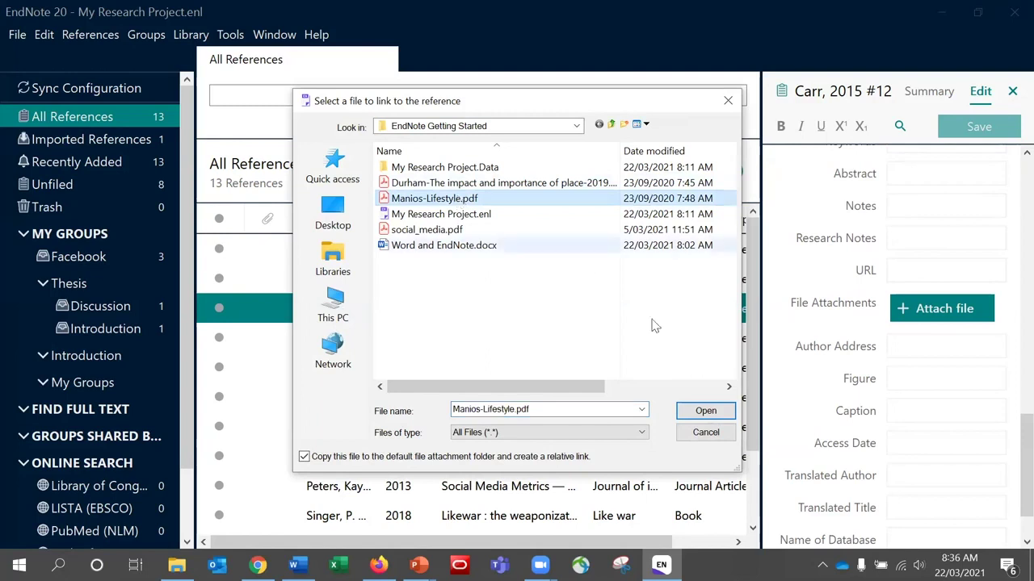
left_click(705, 410)
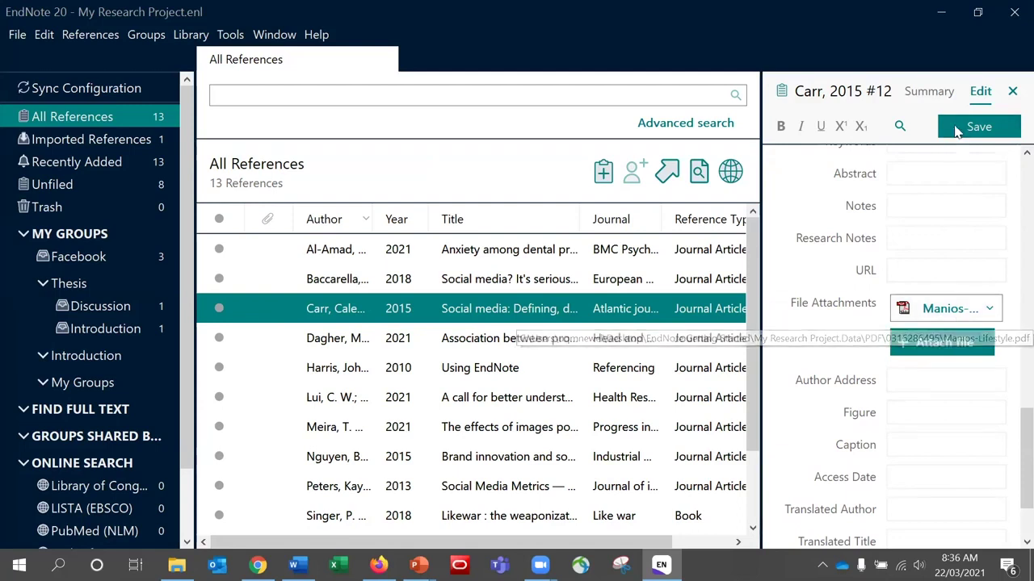
Step: Open the attached Manios-Lifestyle.pdf from the Summary view, then close the PDF viewer
left_click(931, 92)
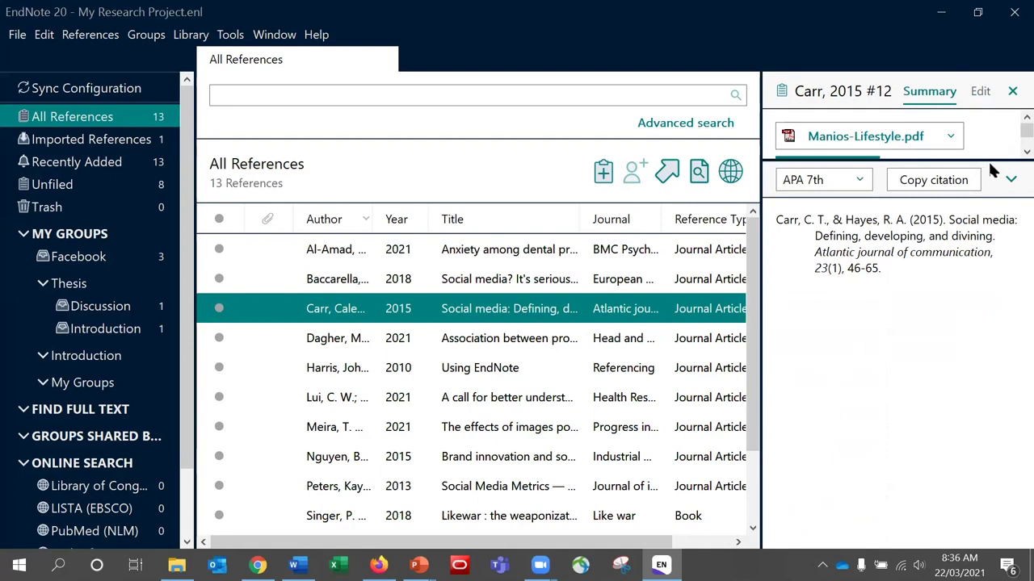
left_click_drag(986, 161, 985, 251)
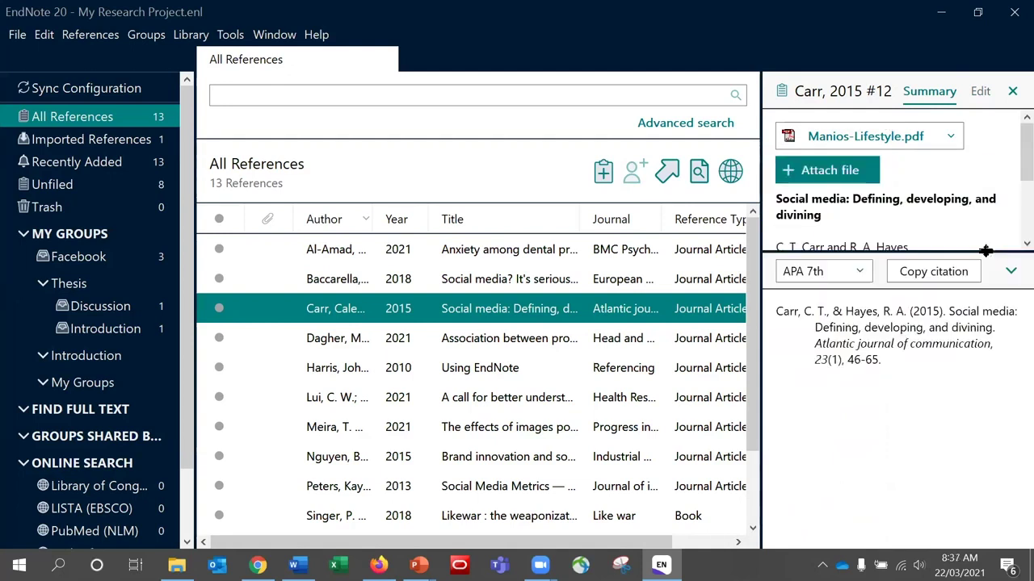
left_click(903, 142)
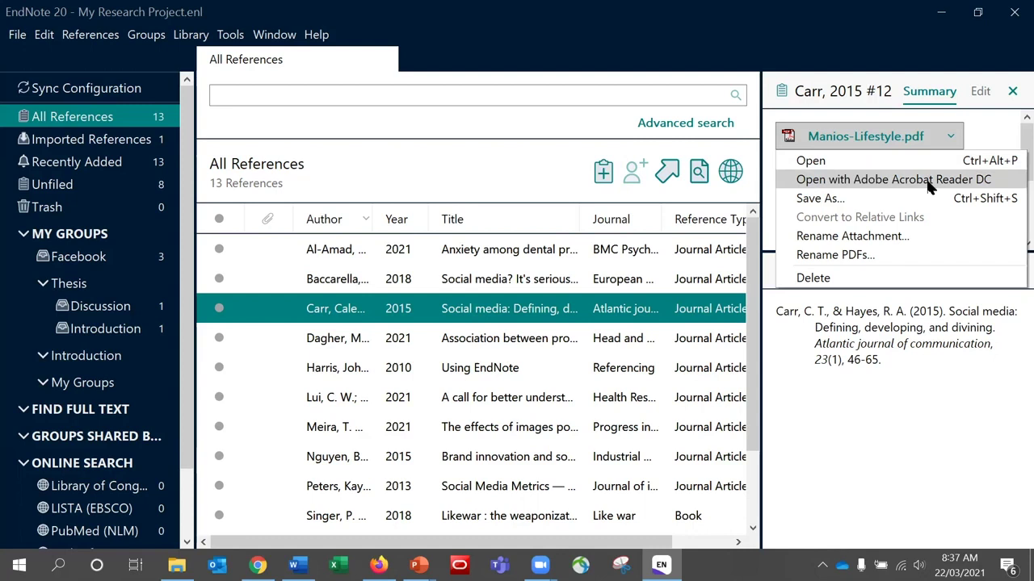
left_click(912, 165)
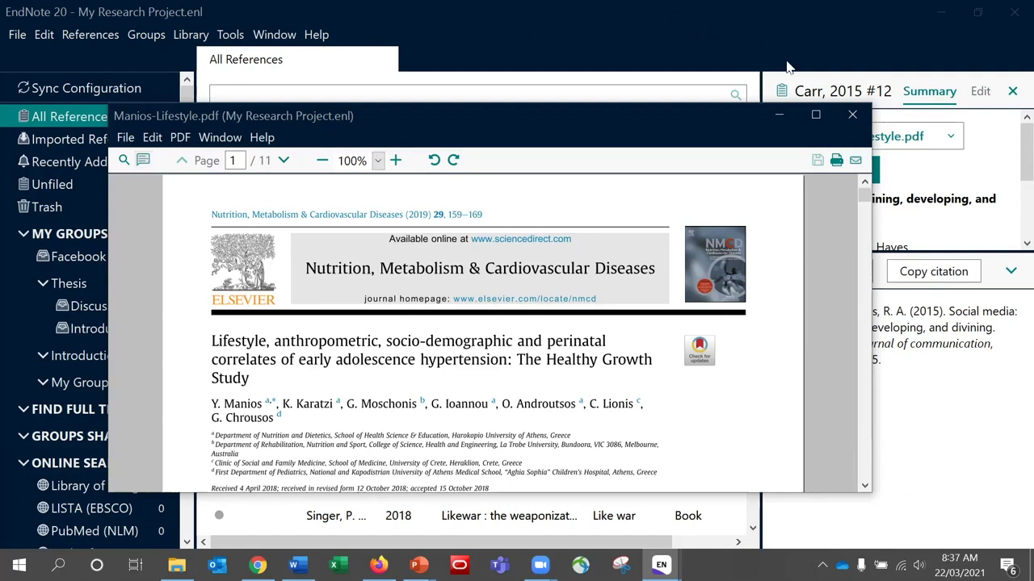
left_click(853, 117)
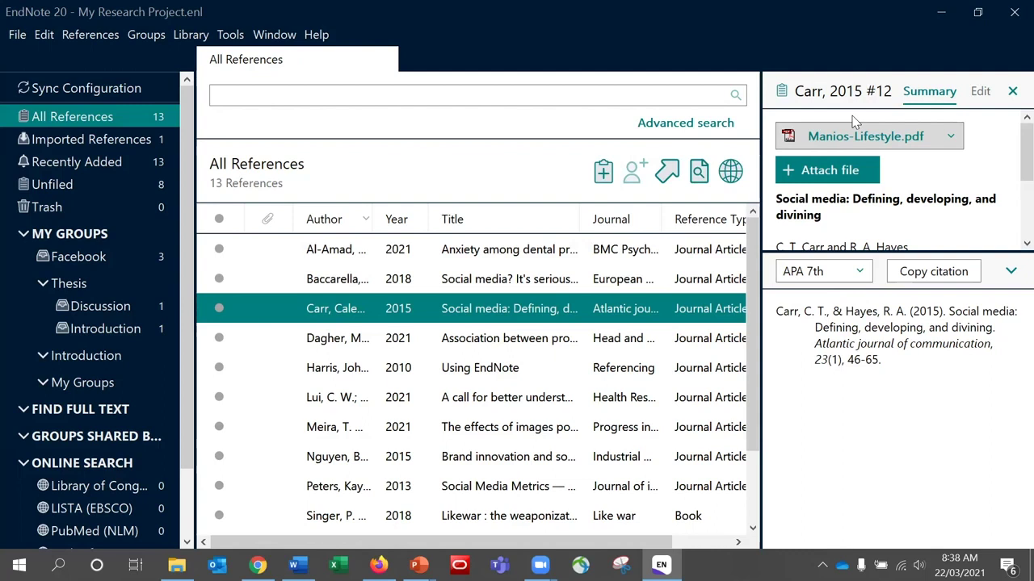
Step: Start a File > Import, then cancel it
left_click(17, 35)
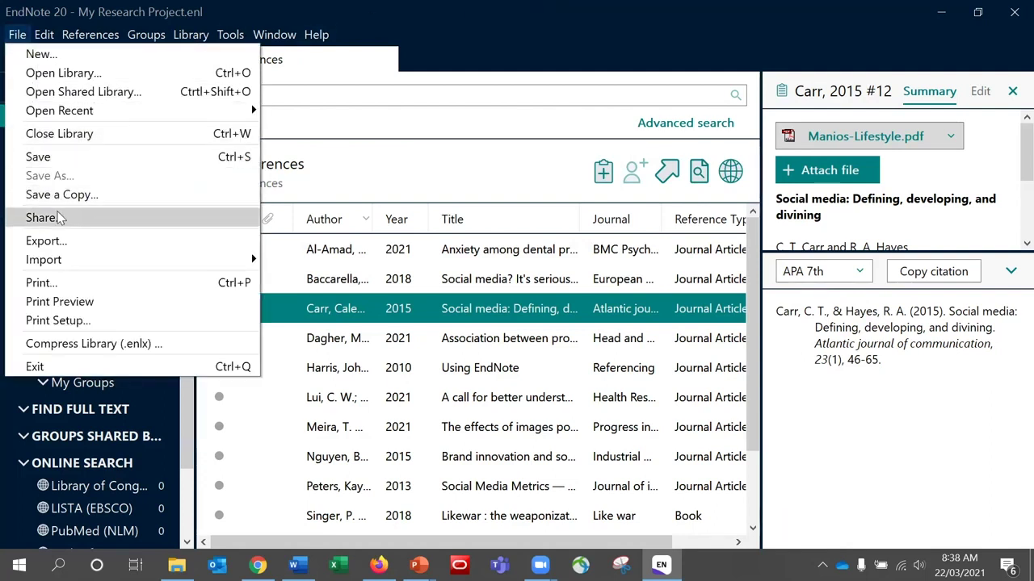
mouse_move(69, 260)
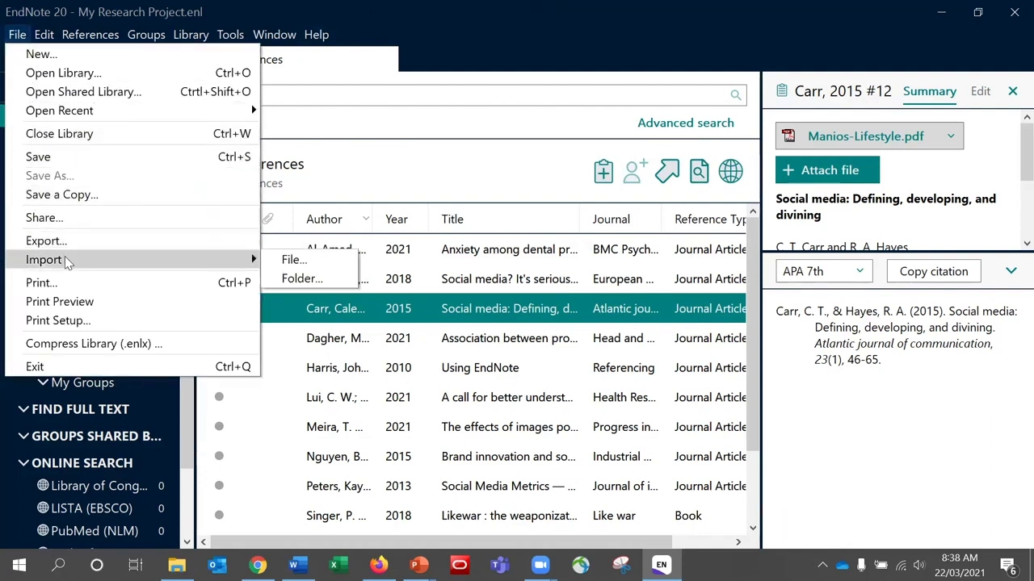
left_click(292, 260)
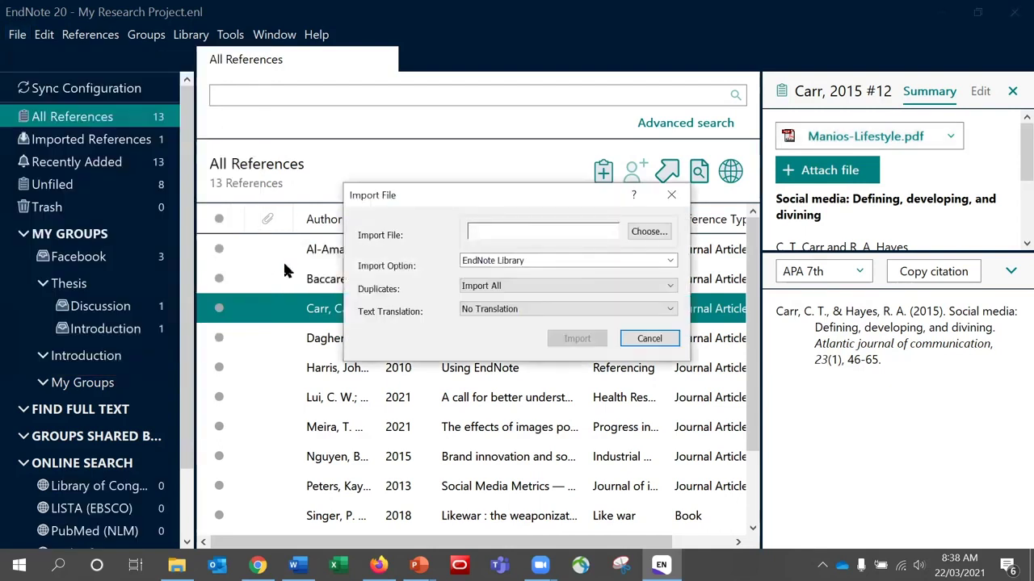
left_click(651, 340)
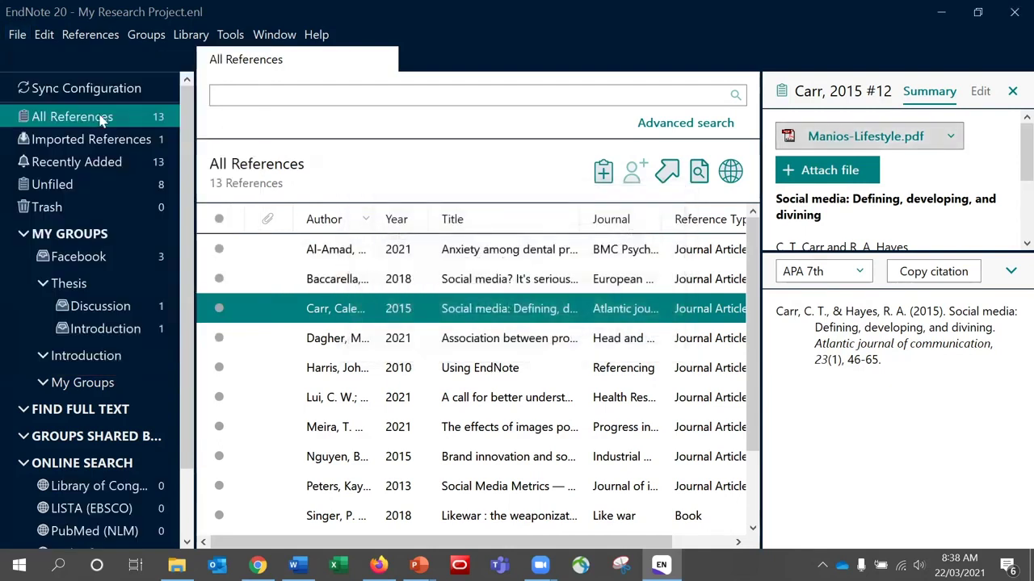
Step: Import the Durham PDF using the PDF import option, and save changes to the earlier reference
left_click(16, 35)
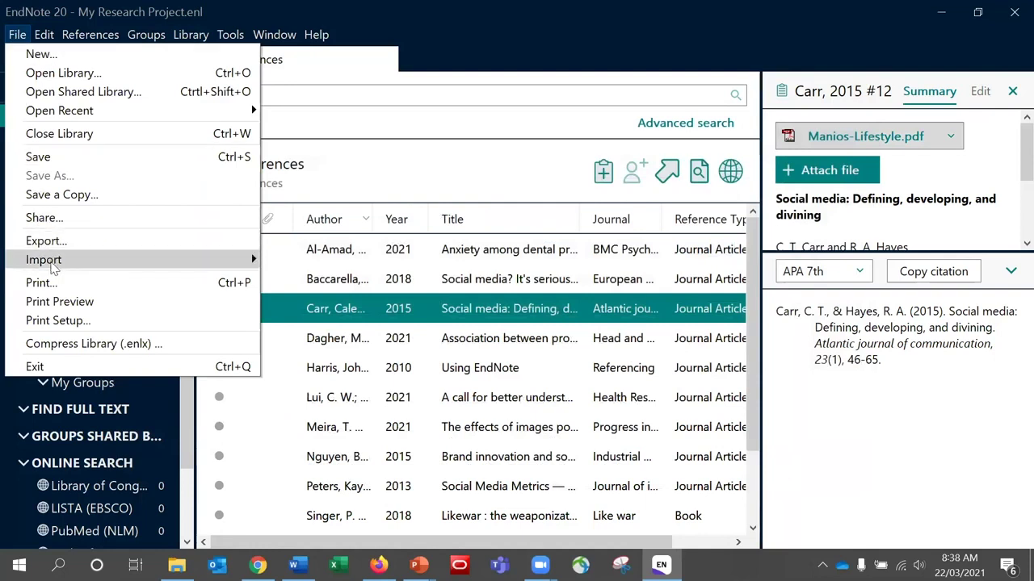
mouse_move(53, 269)
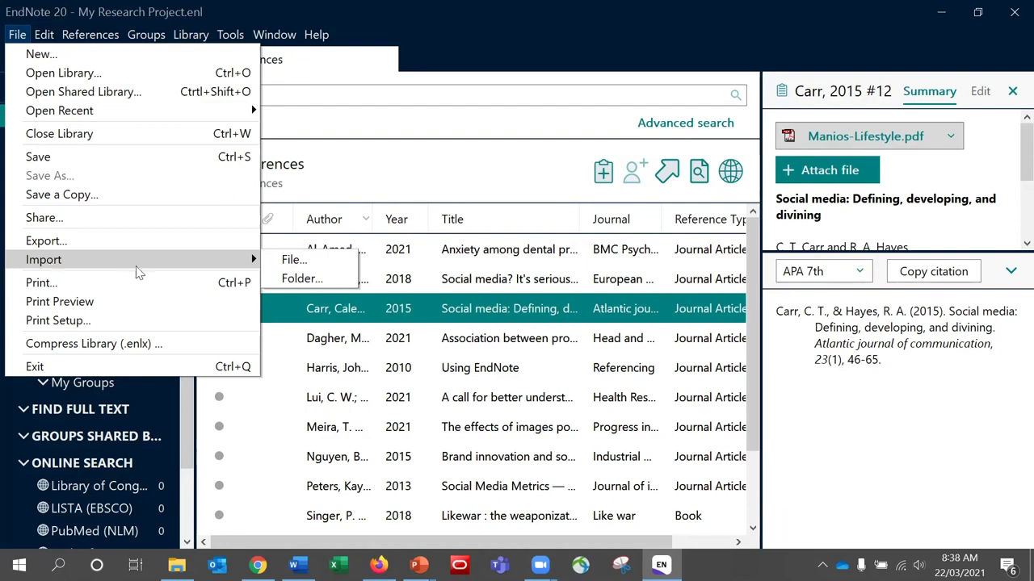
left_click(291, 260)
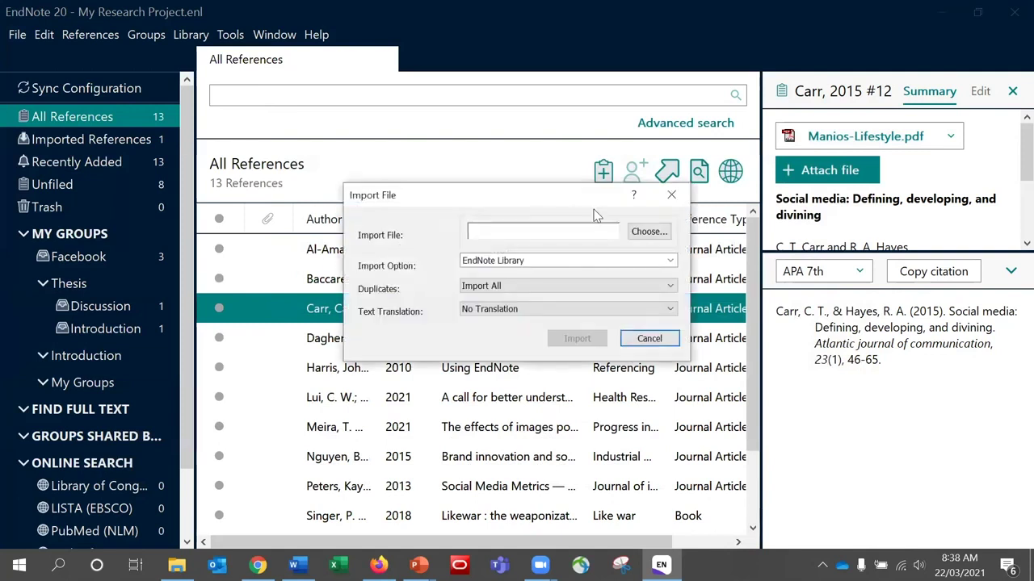
left_click(650, 235)
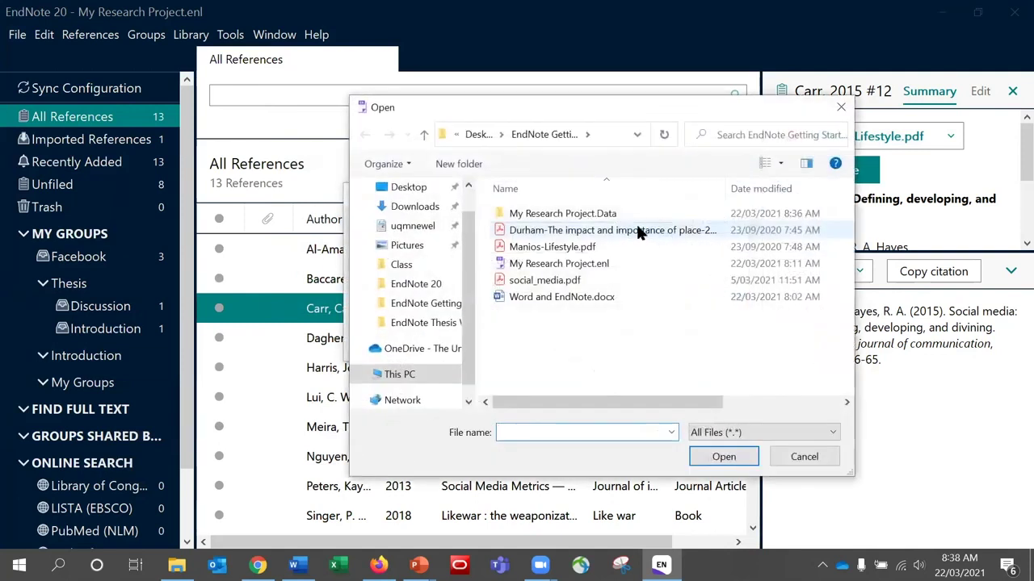
left_click(637, 230)
left_click(724, 457)
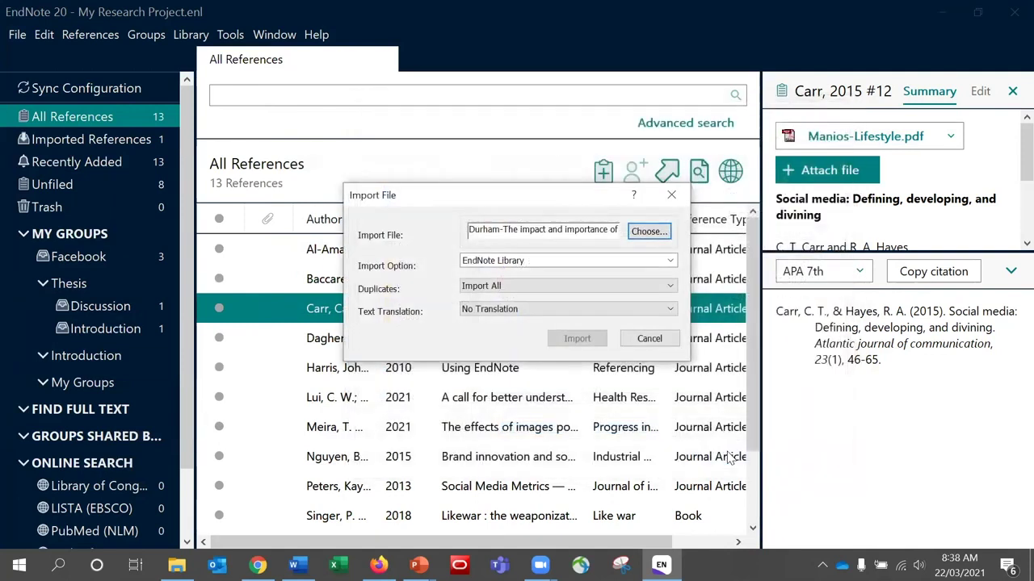
left_click(511, 260)
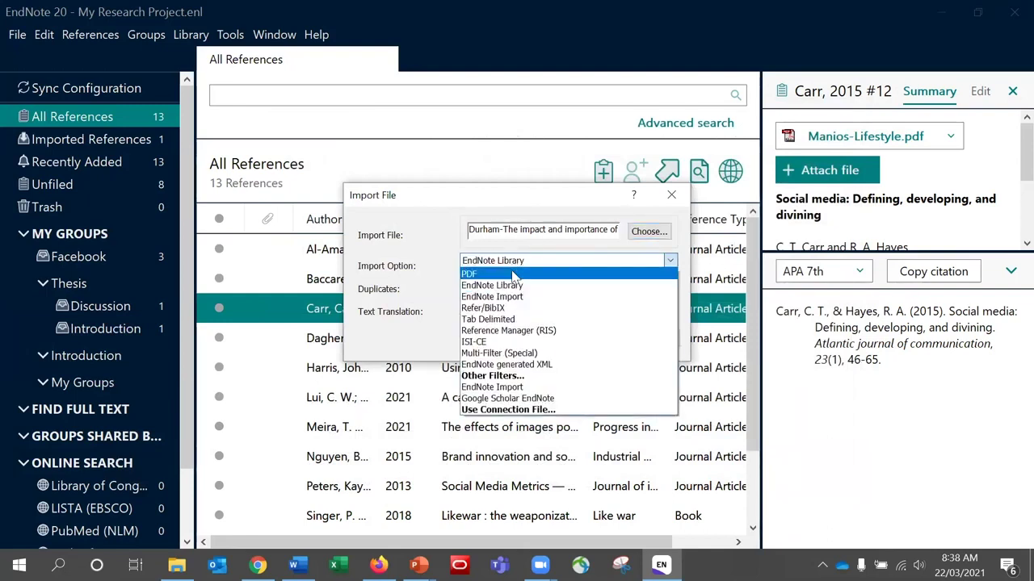
left_click(515, 275)
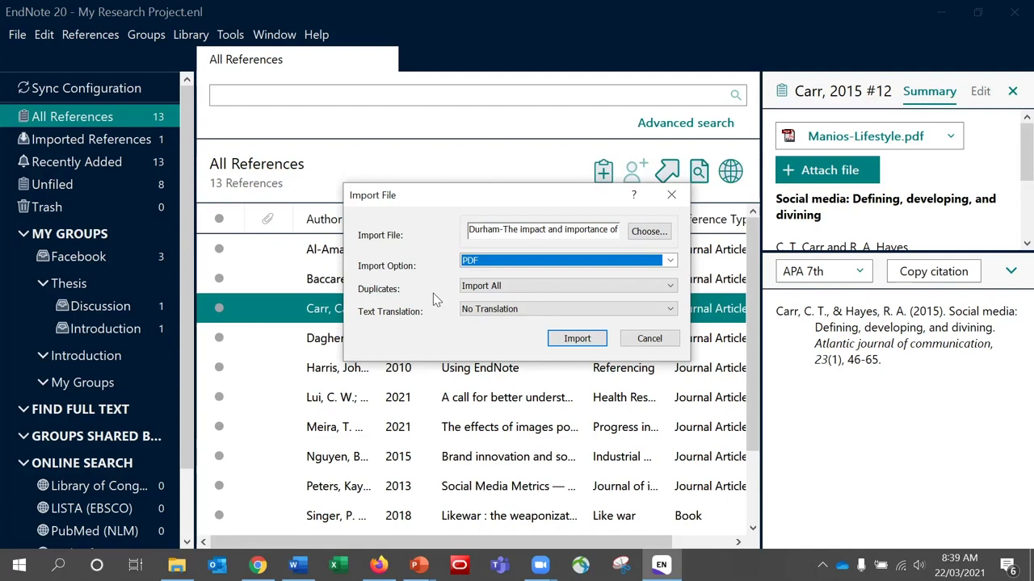
left_click(576, 340)
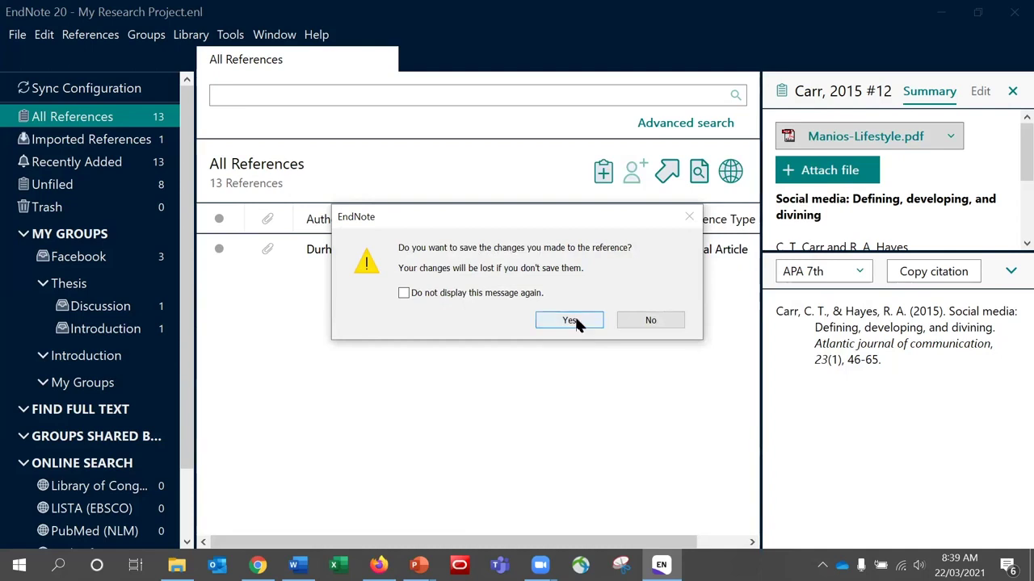
left_click(574, 316)
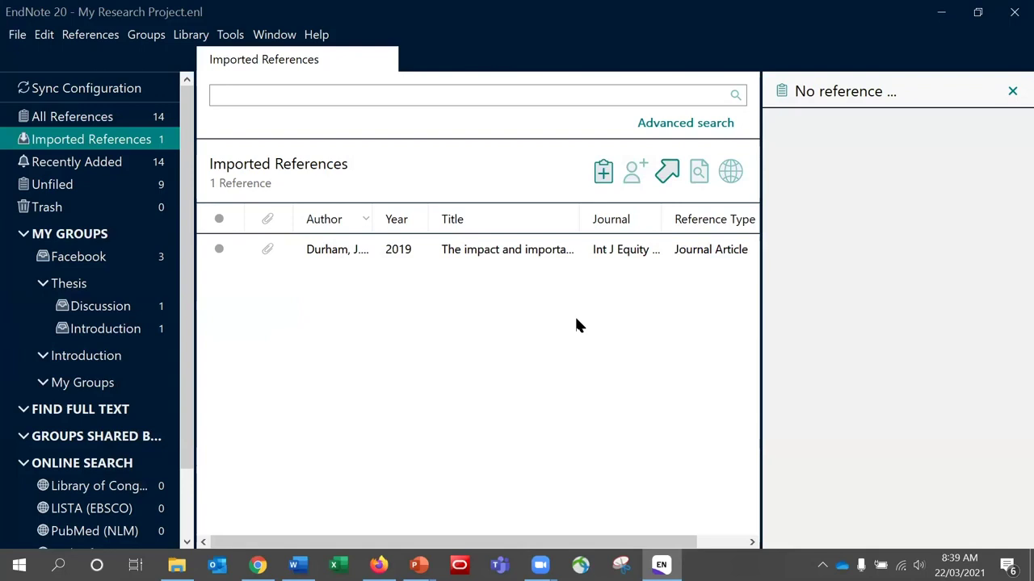
Step: Review the imported Durham 2019 reference's fields in a widened panel, then return to All References (14)
left_click(396, 257)
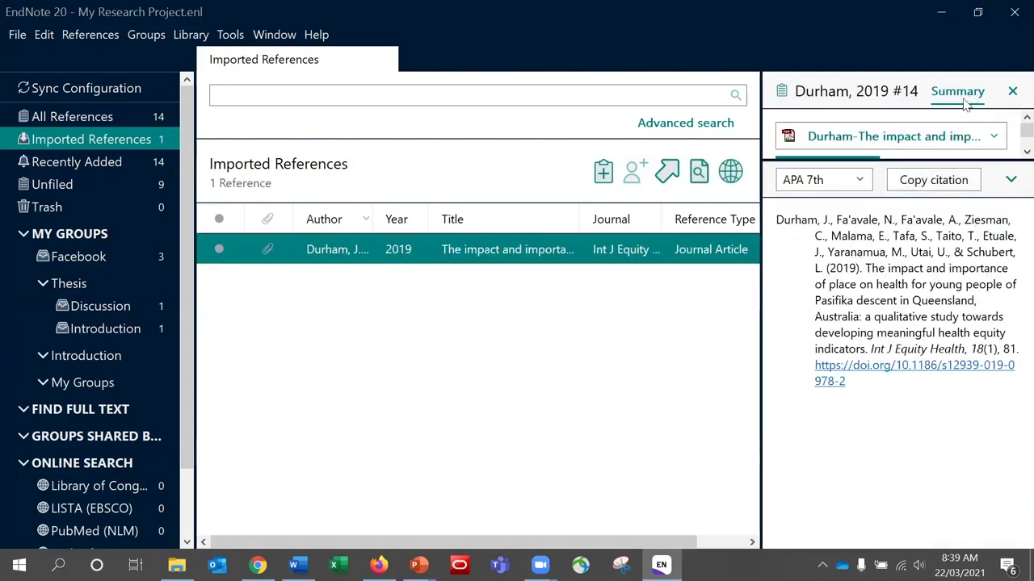
left_click_drag(762, 105, 731, 96)
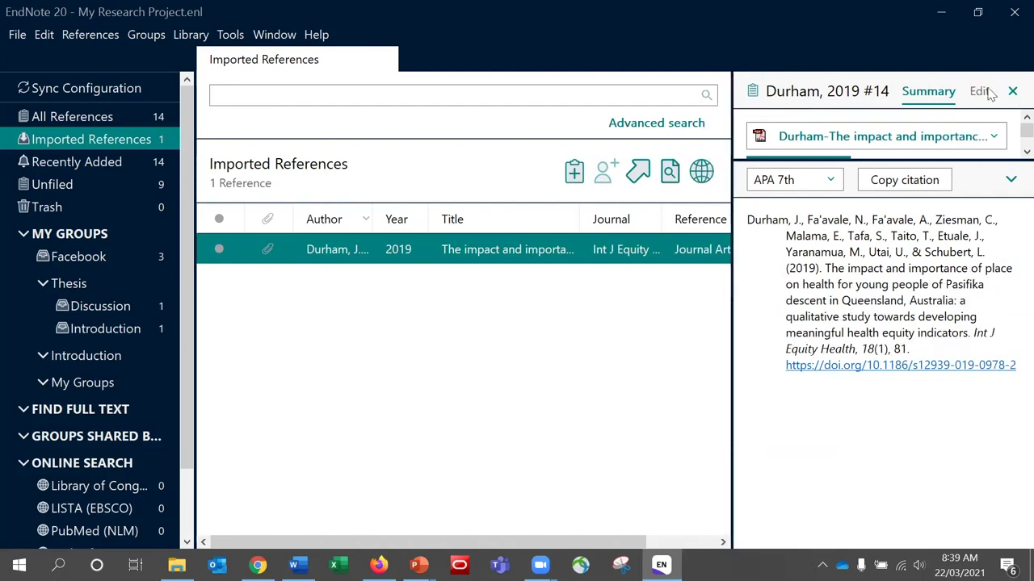
left_click(989, 92)
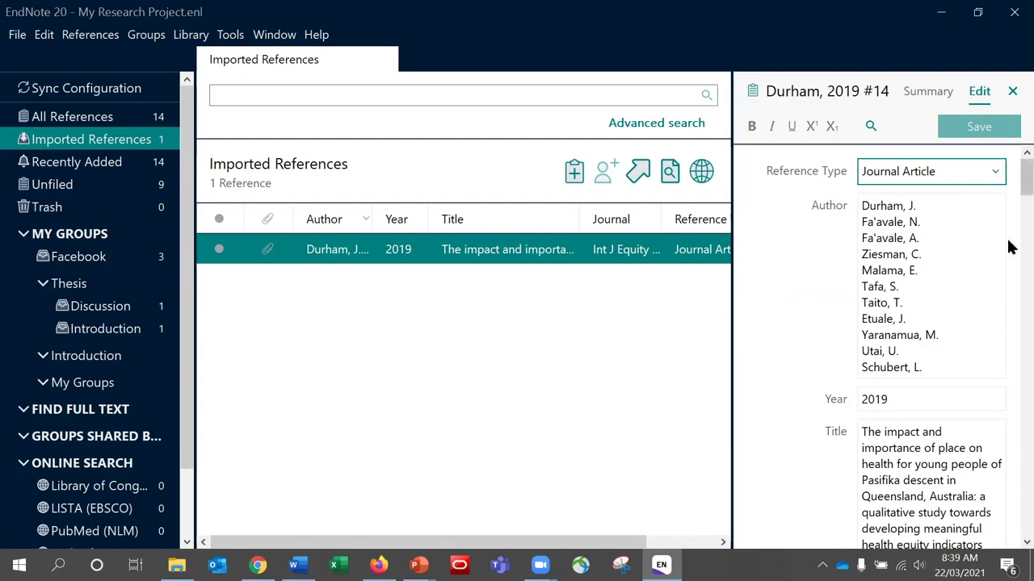
scroll(1009, 206, "down", 1)
left_click_drag(1010, 206, 1009, 502)
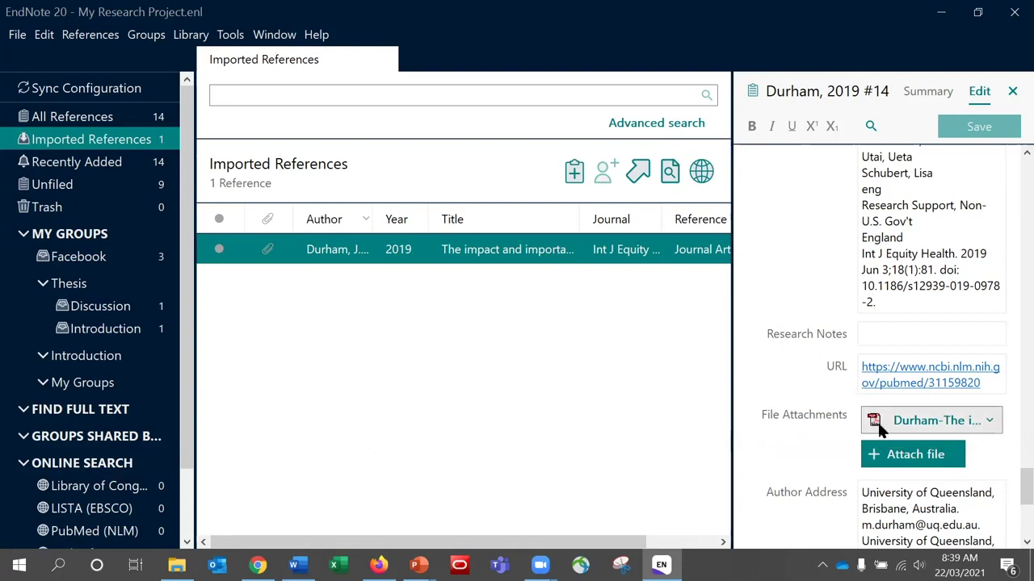
left_click_drag(1026, 486, 1010, 188)
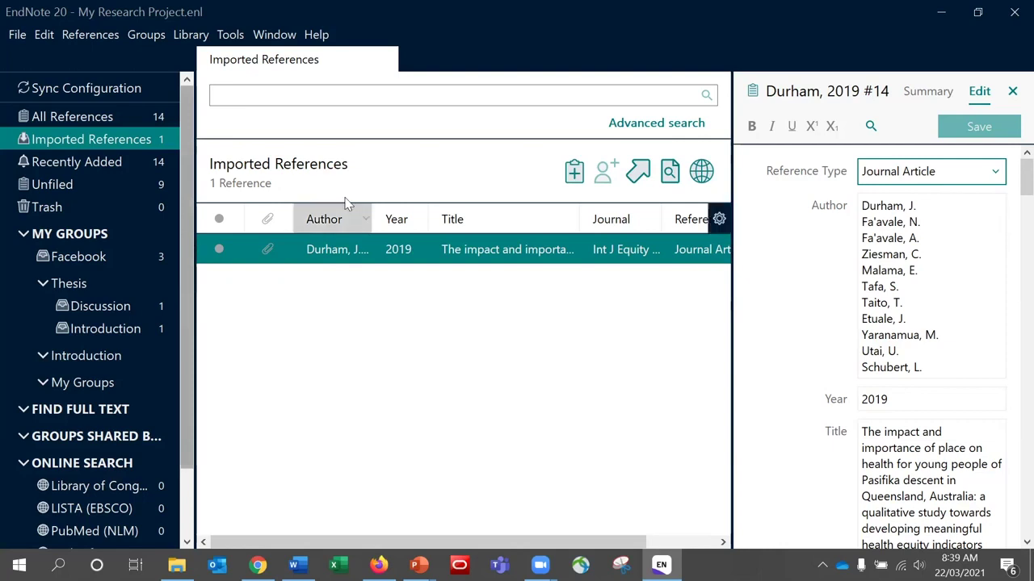
left_click(104, 122)
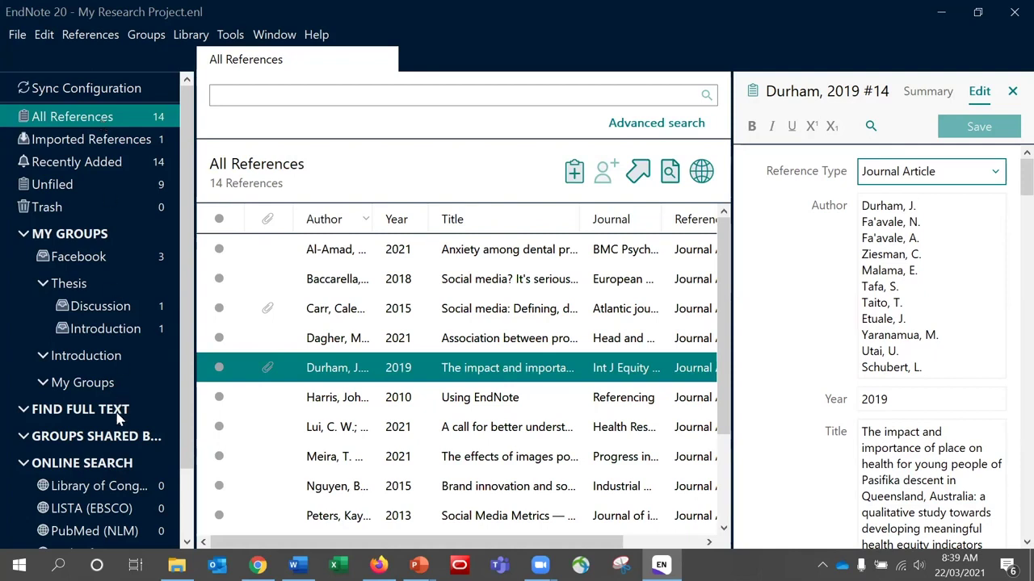
left_click_drag(186, 427, 188, 475)
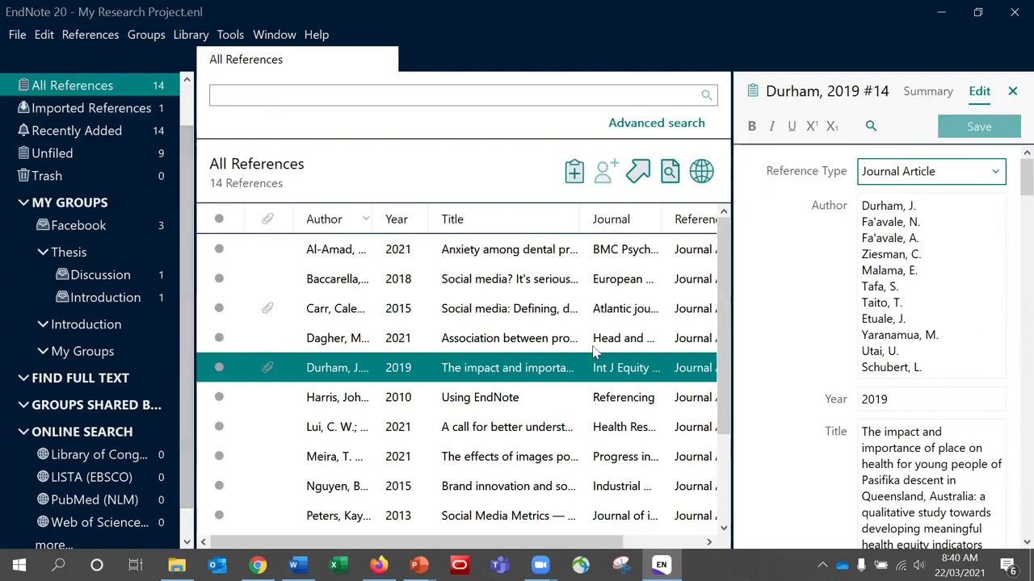
Step: Select the Lui 2021, Meira 2021, Nguyen 2015 and Peters 2013 references together
scroll(727, 352, "down", 1)
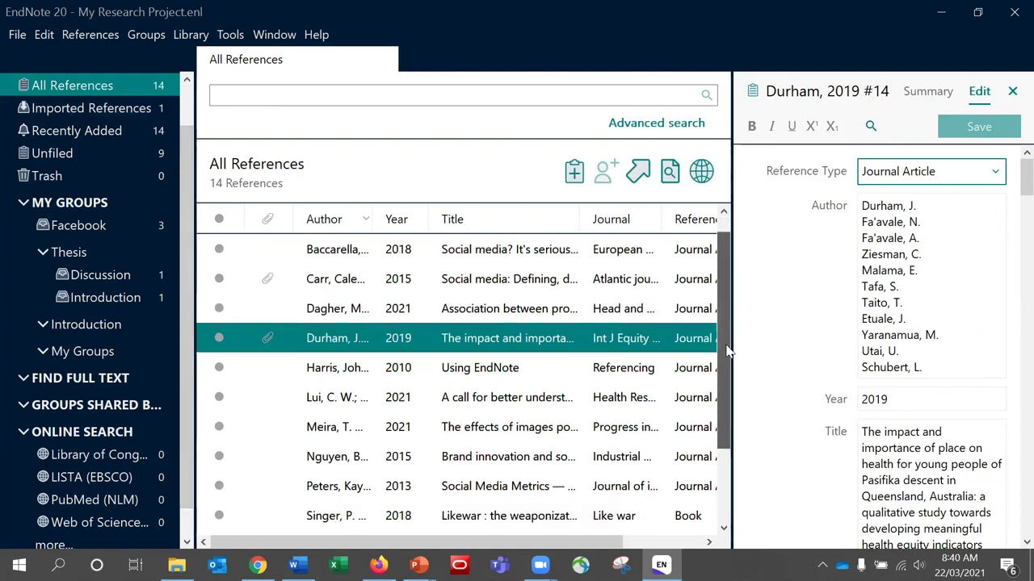
left_click(507, 397)
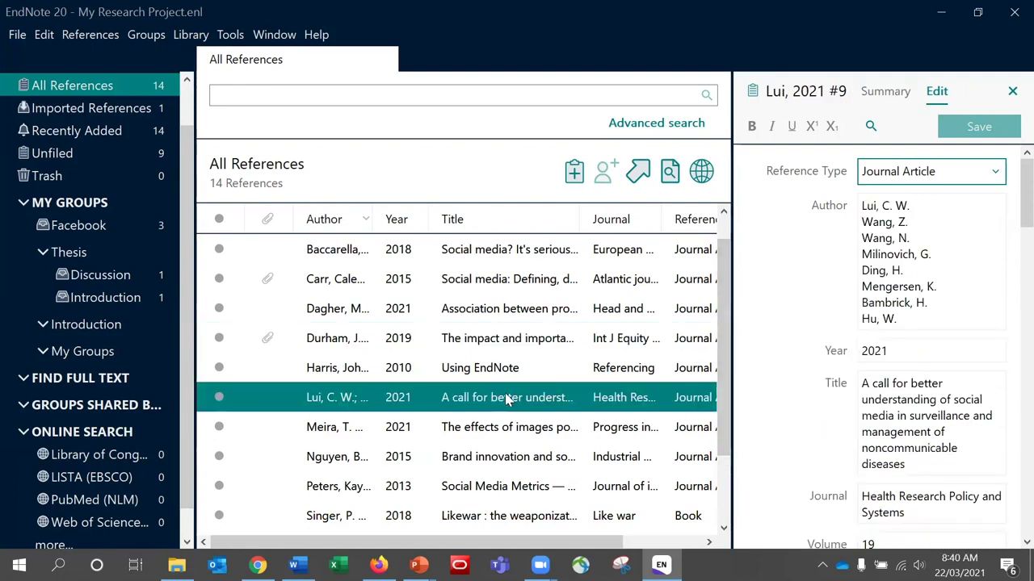
left_click(504, 428, "shift")
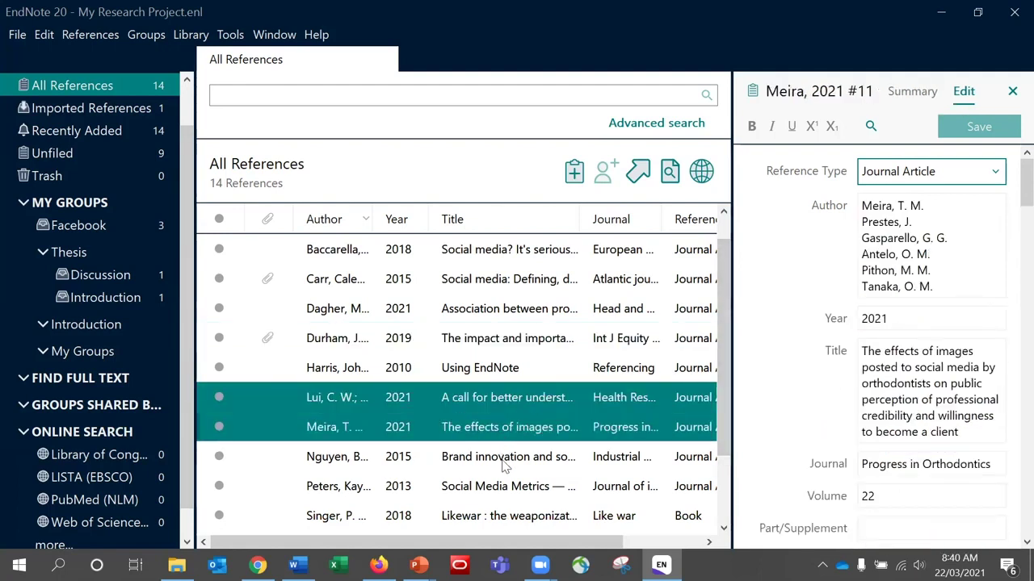
left_click(504, 458, "shift")
left_click(504, 486, "shift")
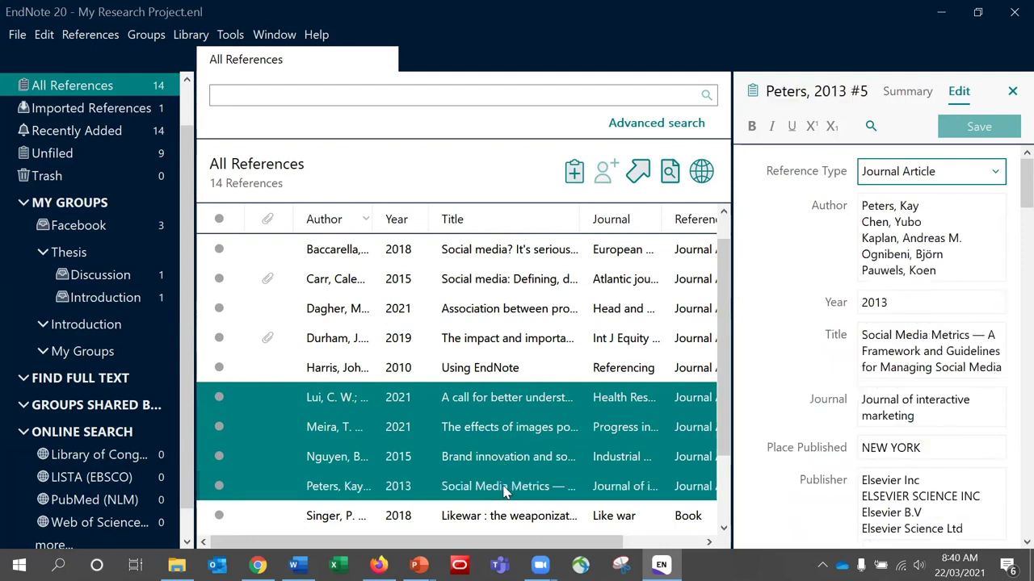
Step: Run References > Find Full Text on the four selected references
right_click(271, 433)
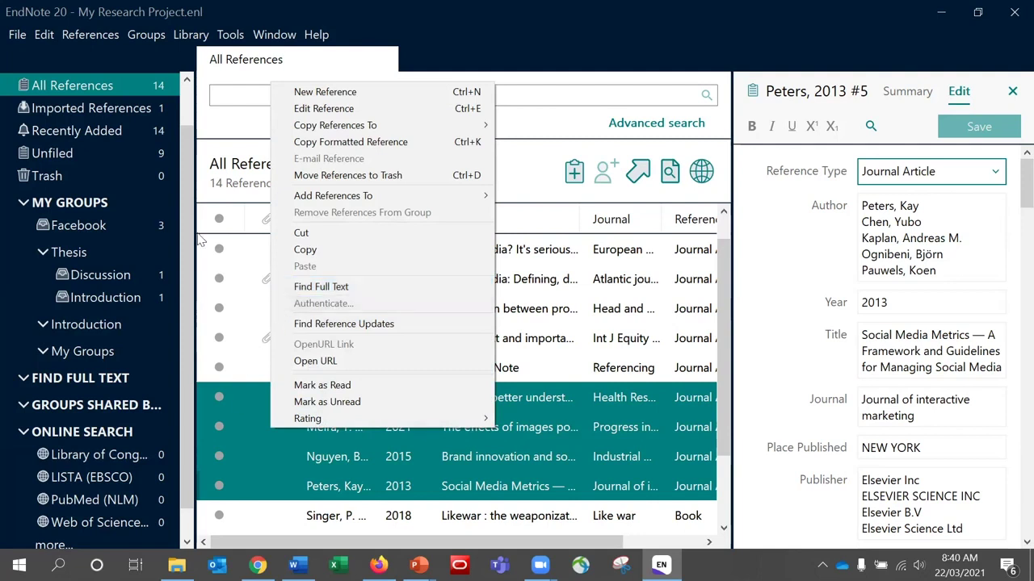
left_click(105, 36)
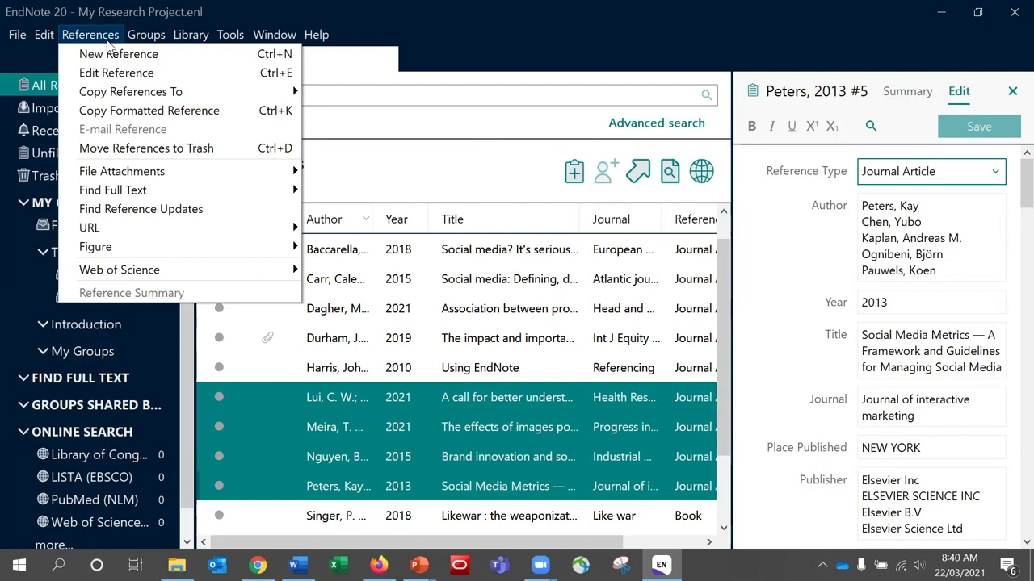
mouse_move(202, 192)
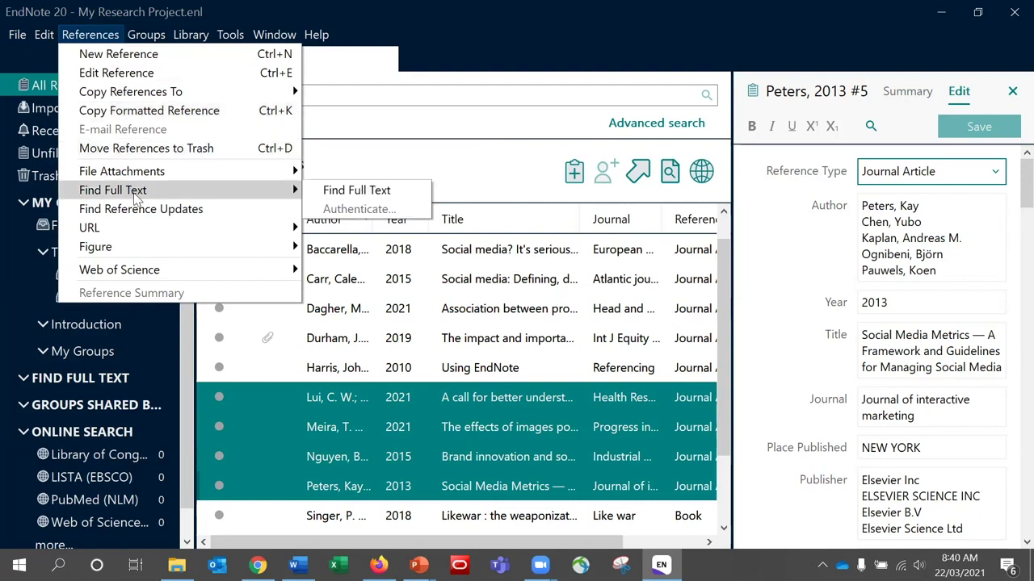
left_click(356, 191)
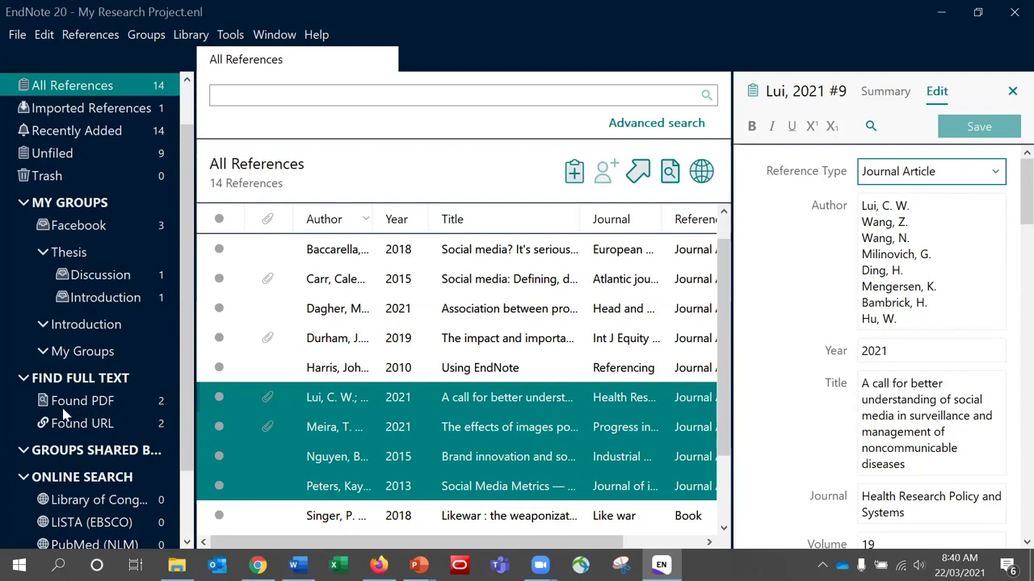
Step: Review the Found URL and Found PDF groups and Lui 2021's PDF, then return to all 14 references
left_click(105, 433)
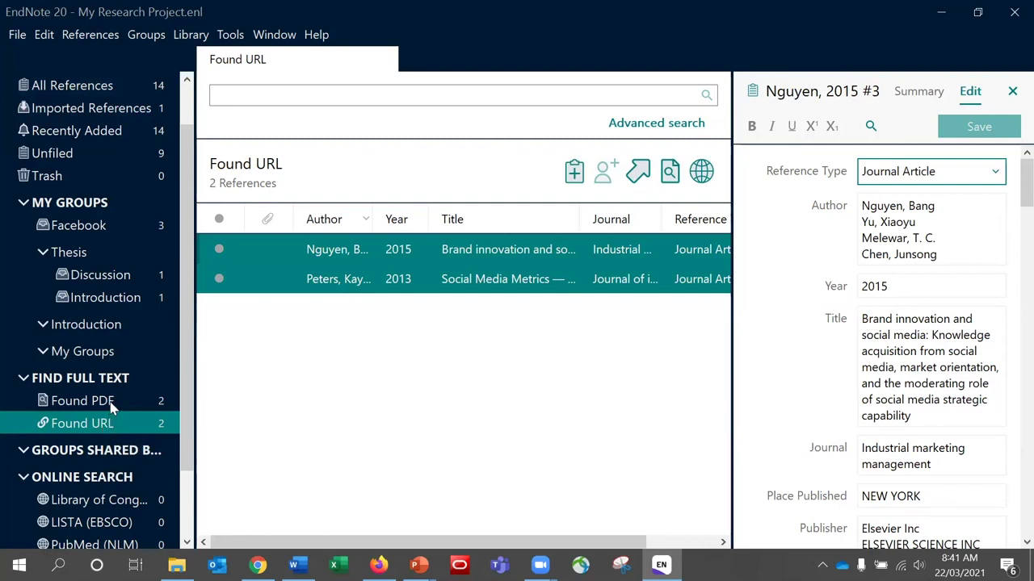
left_click(110, 407)
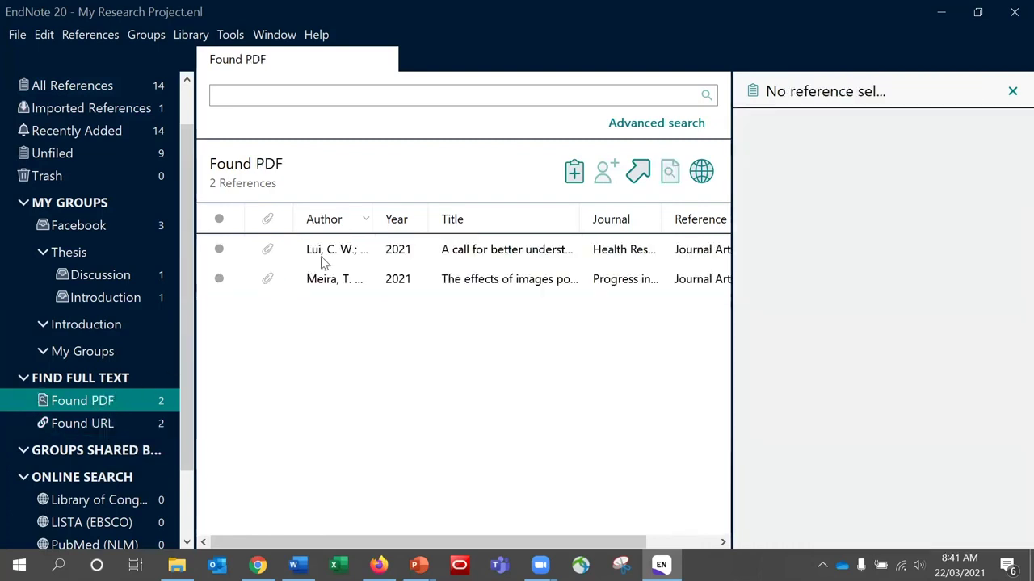
left_click(344, 248)
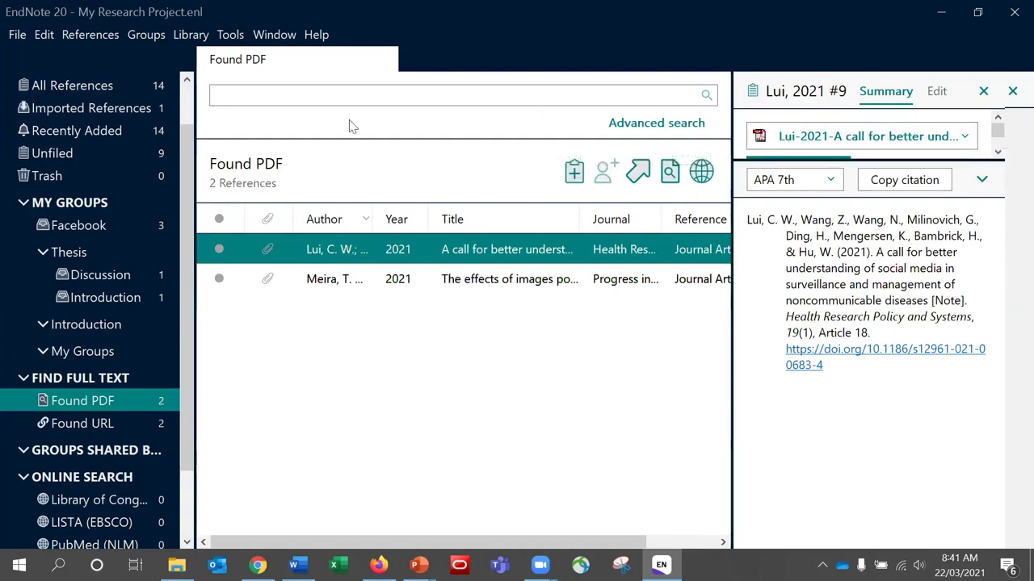
left_click(75, 91)
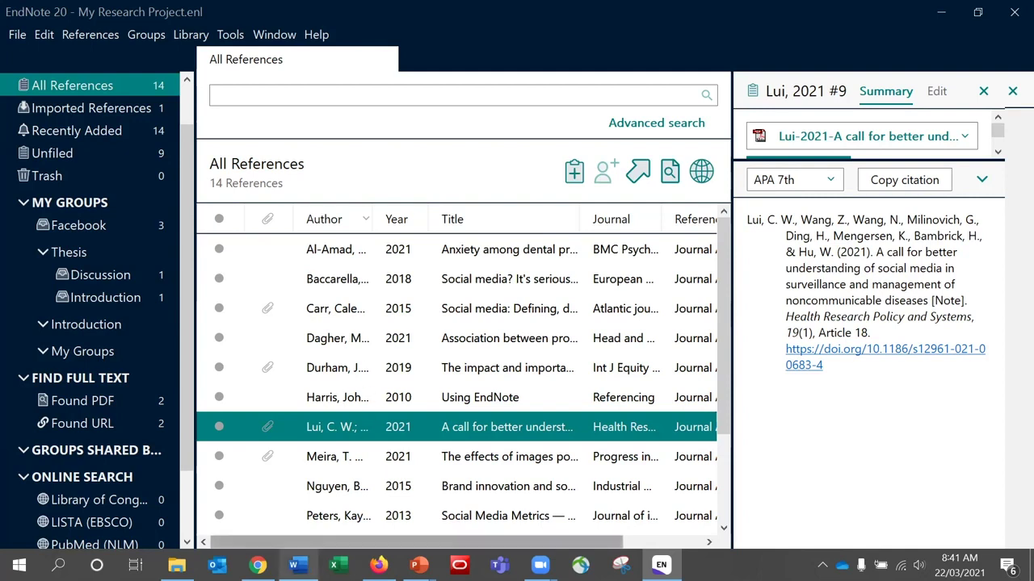
Step: Bring Word and EndNote.docx forward with the cursor right after the word 'point'
mouse_move(296, 565)
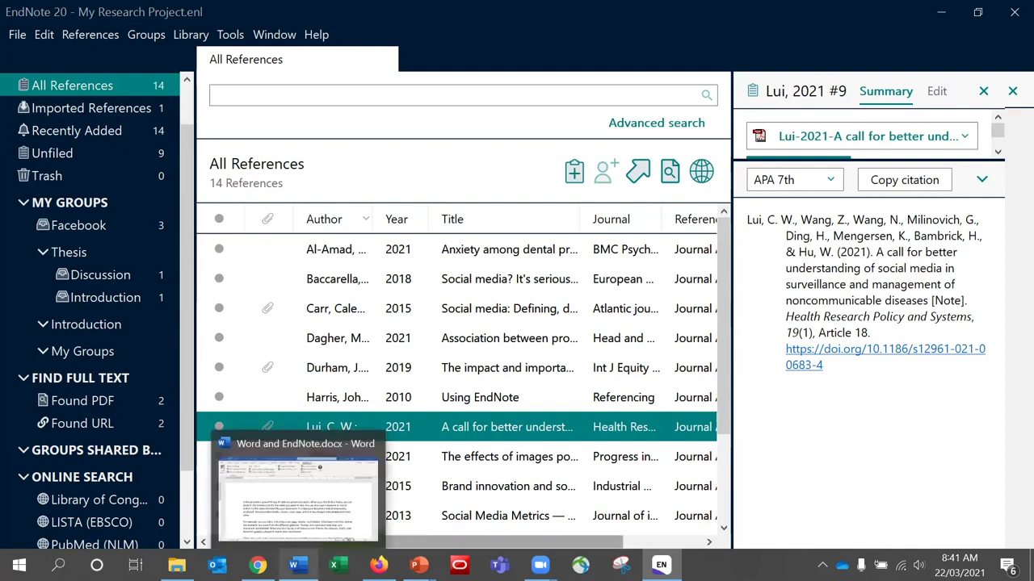
left_click(296, 565)
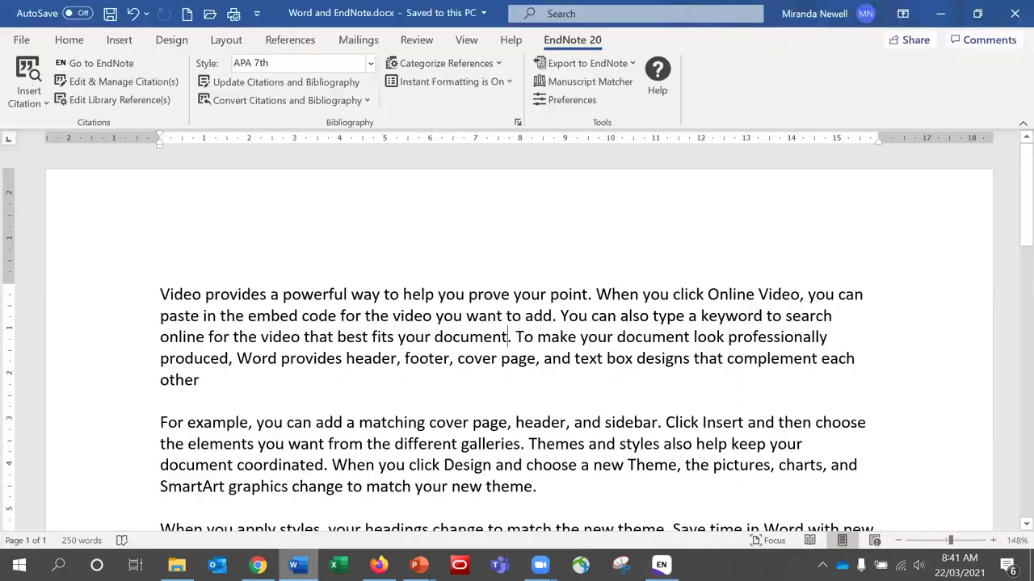
left_click(589, 296)
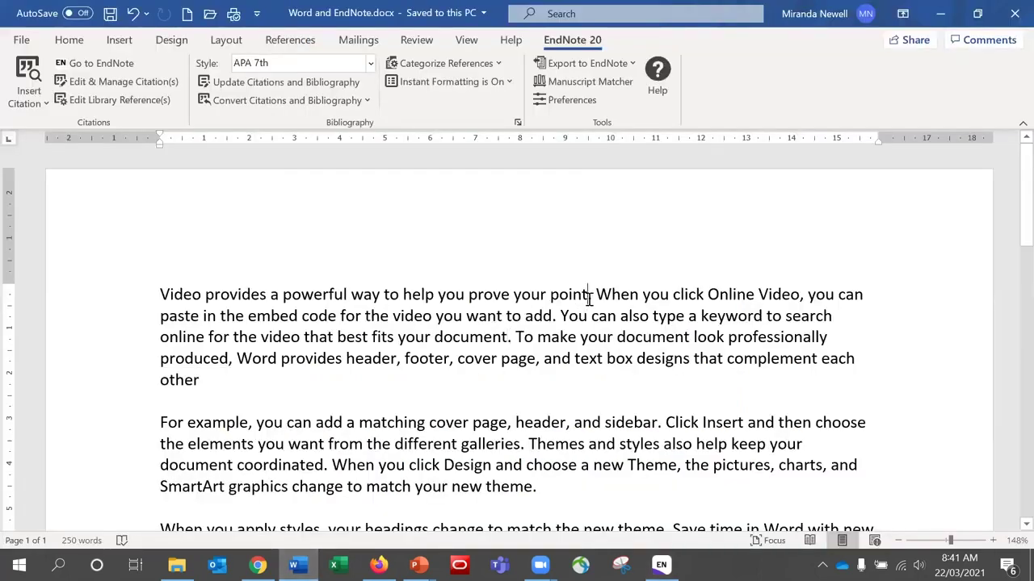
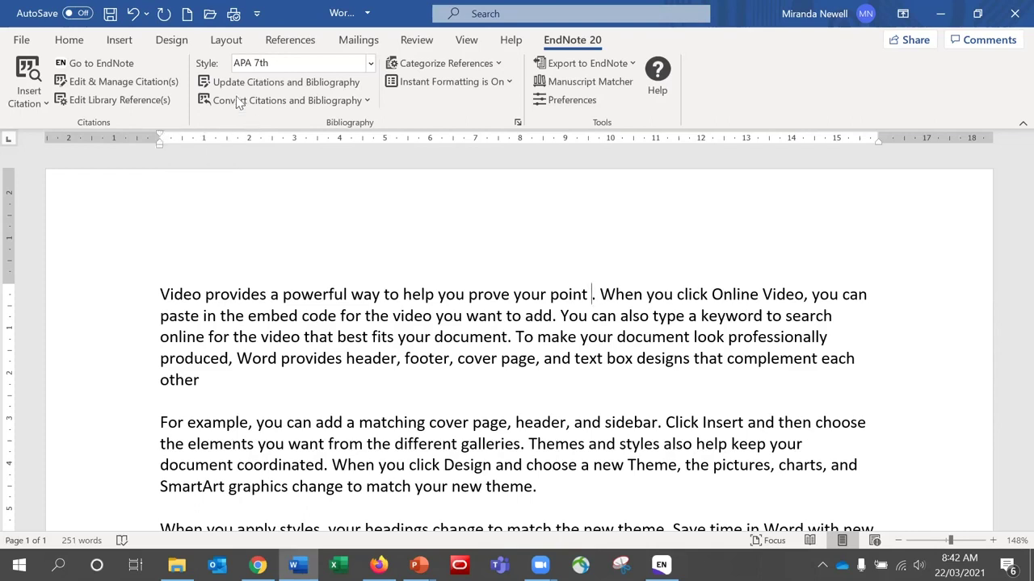
Step: Browse the full list of installed output styles, then close it without choosing one
left_click(370, 65)
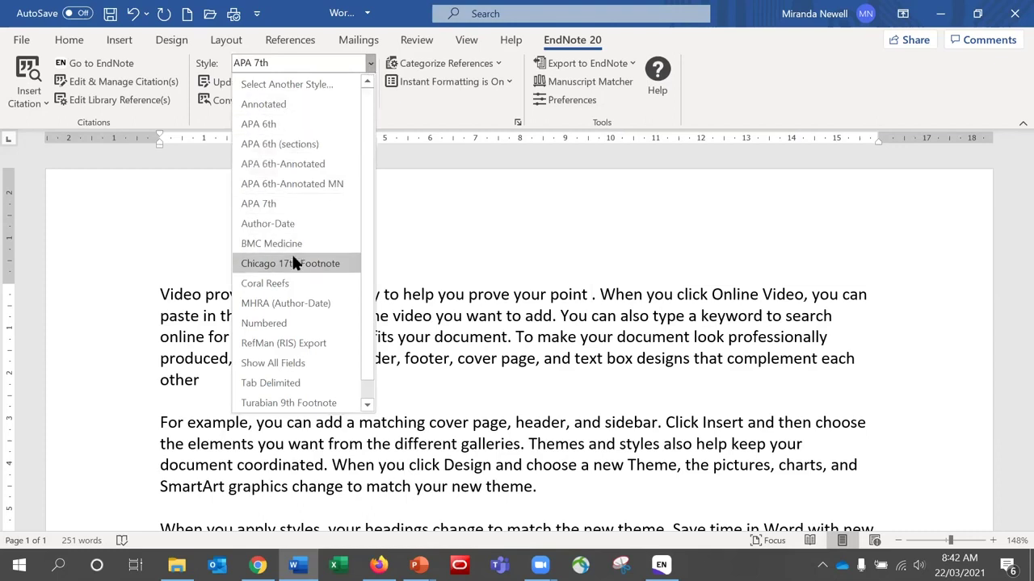
left_click(285, 85)
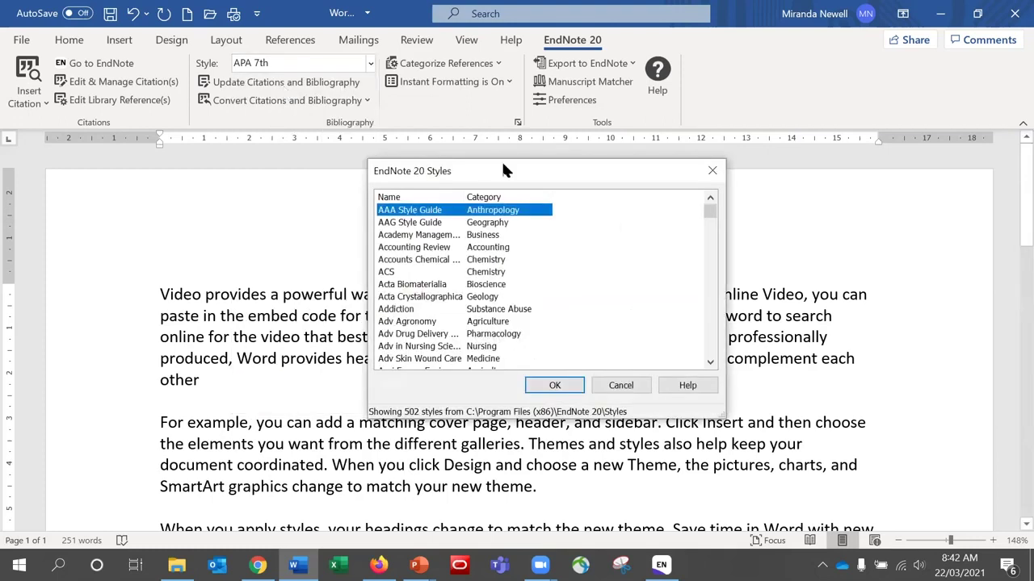
left_click_drag(711, 212, 726, 347)
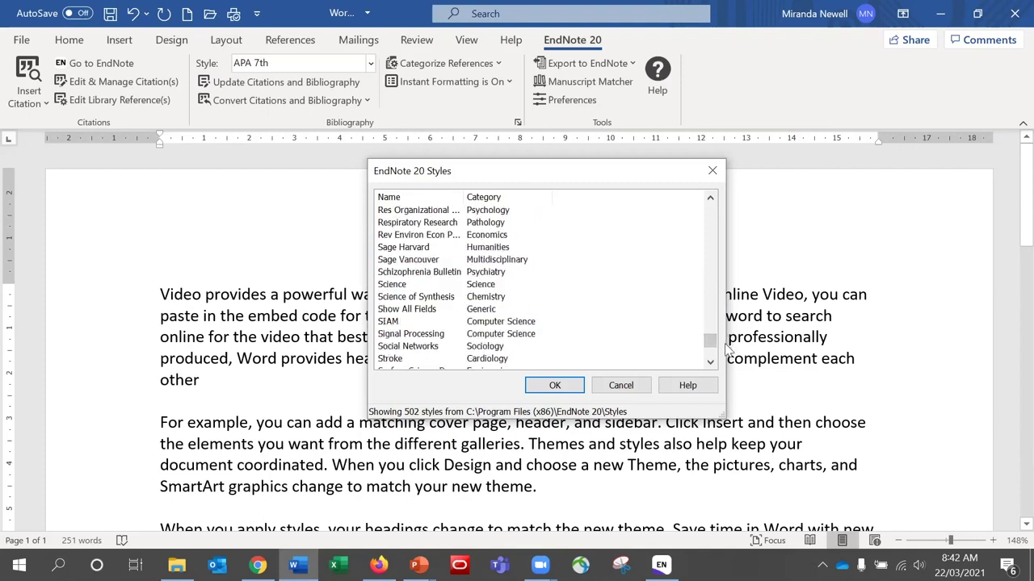
left_click(620, 386)
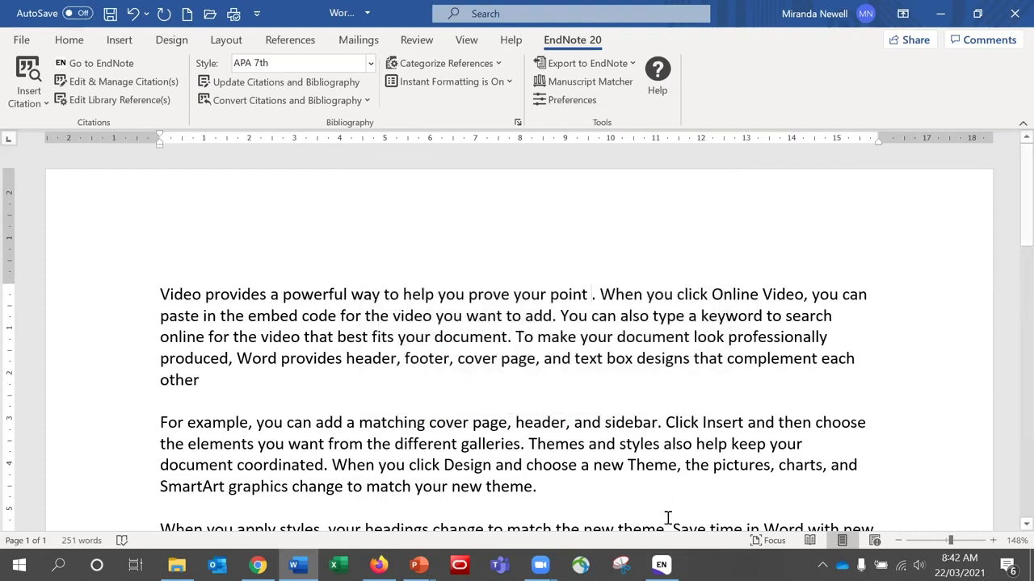
Step: From the EndNote library's Help menu, move over to the web browser
left_click(661, 565)
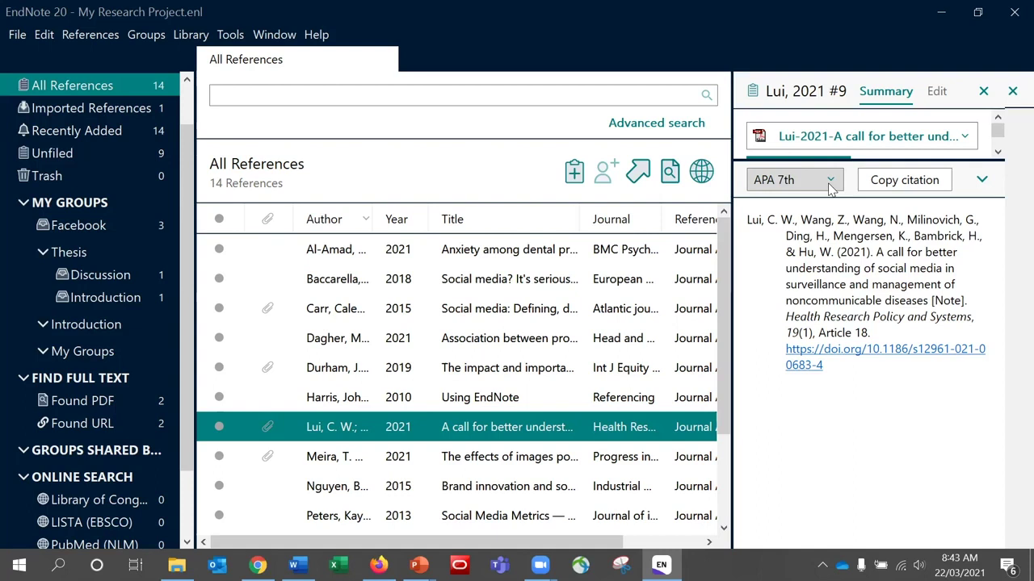
left_click(315, 38)
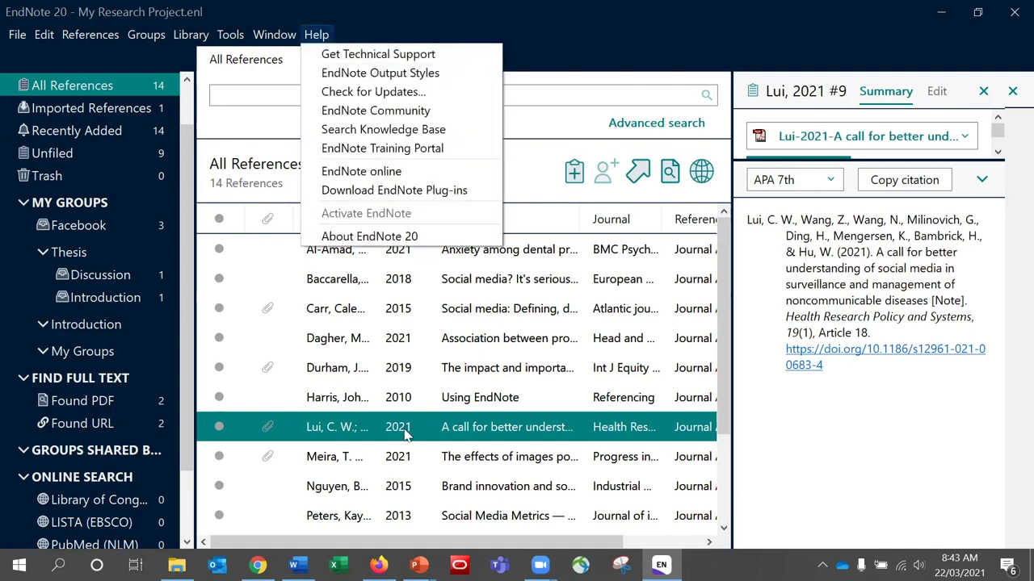
left_click(257, 565)
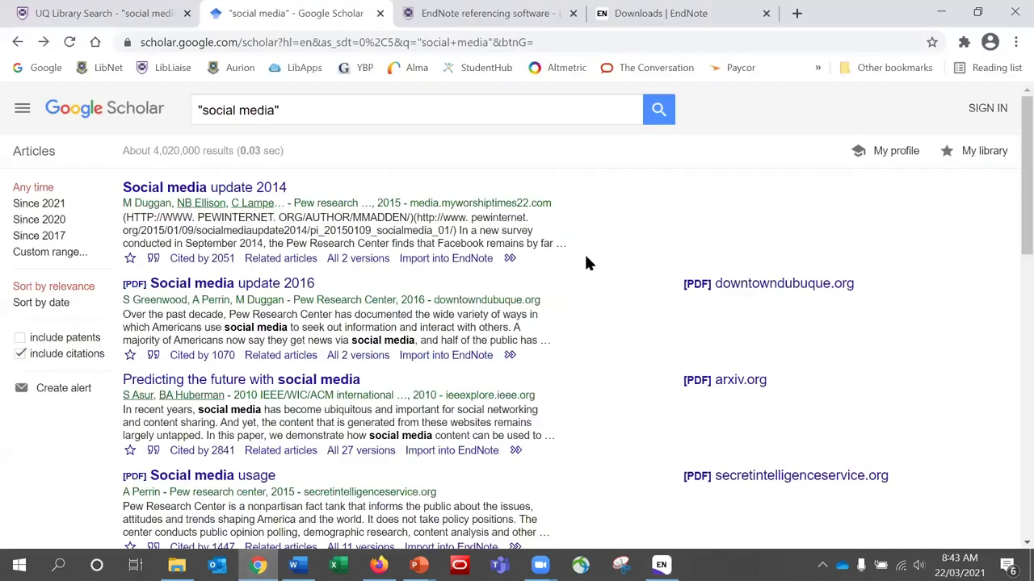
Step: Go to the EndNote Downloads page and open its output styles listing
left_click(653, 16)
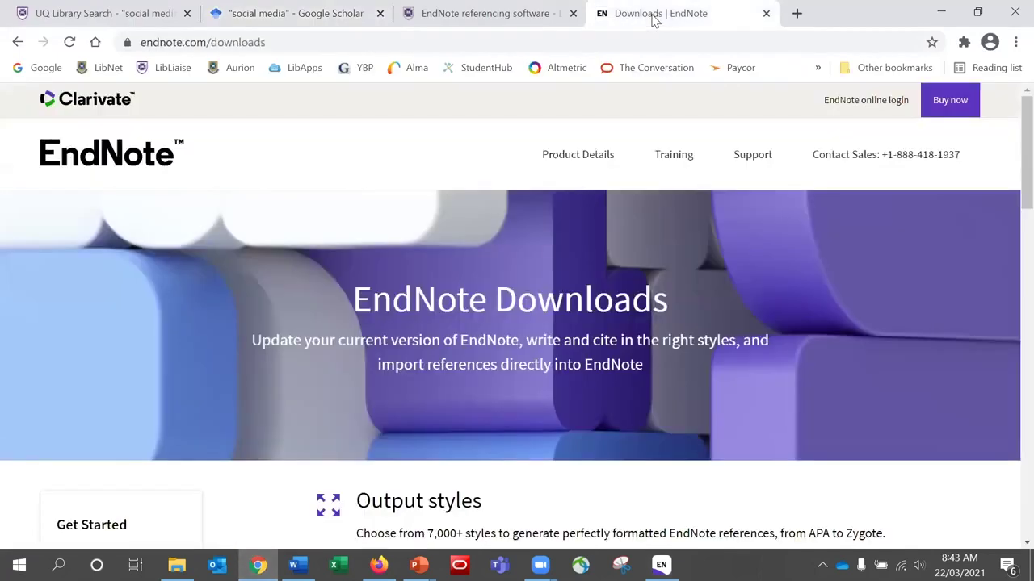
scroll(1008, 137, "down", 3)
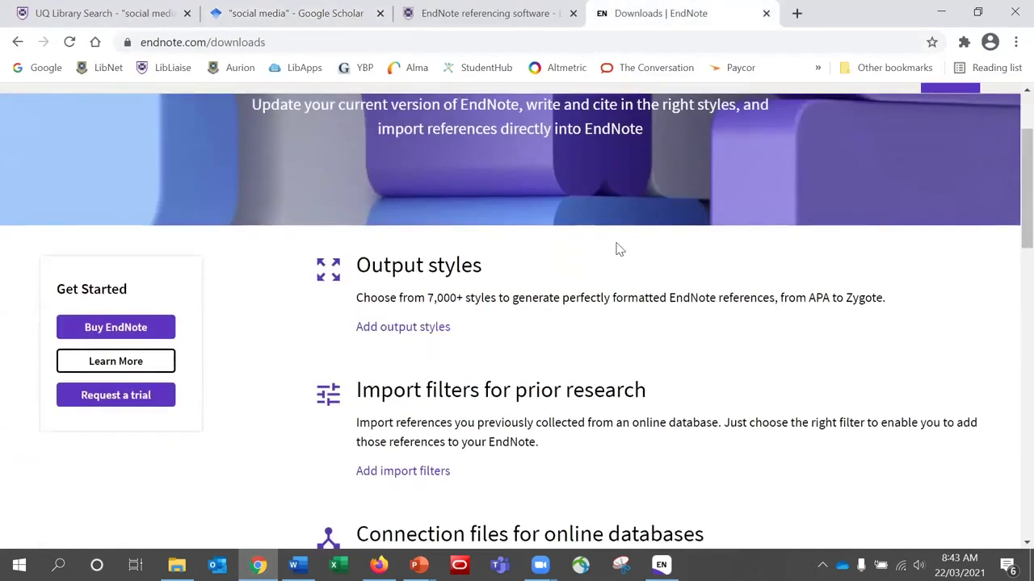
left_click(441, 335)
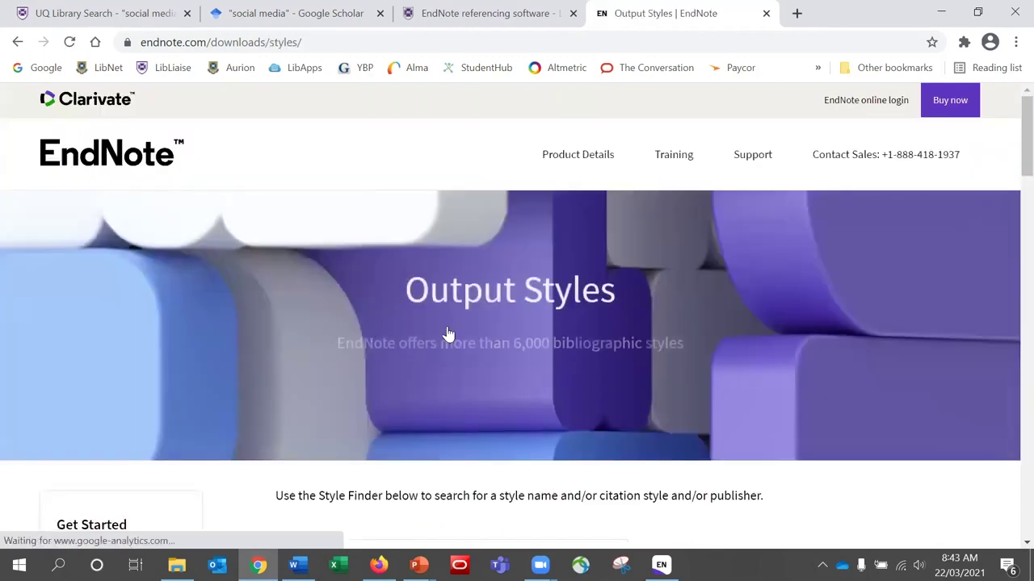
scroll(1008, 162, "down", 4)
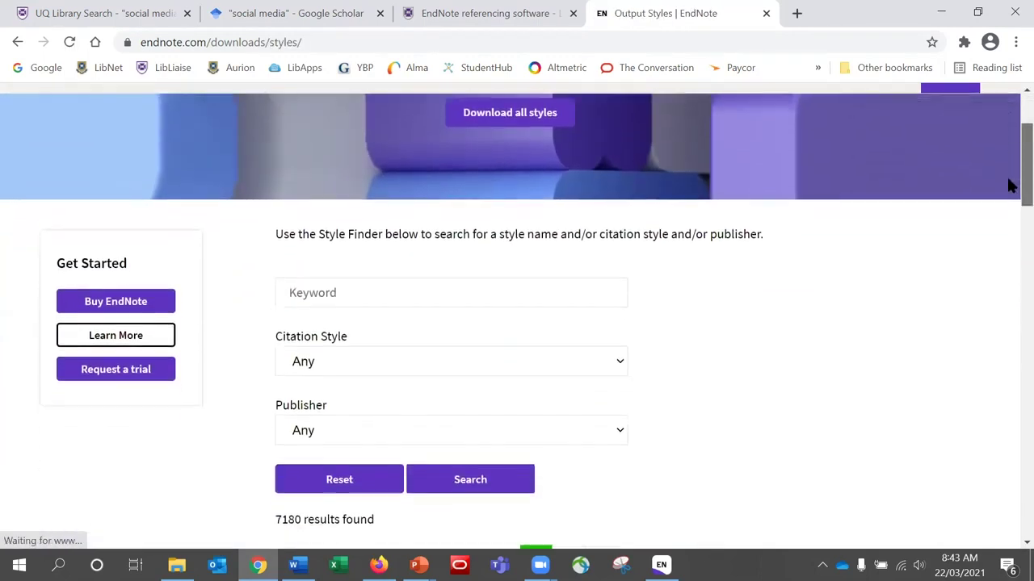
scroll(1008, 193, "down", 1)
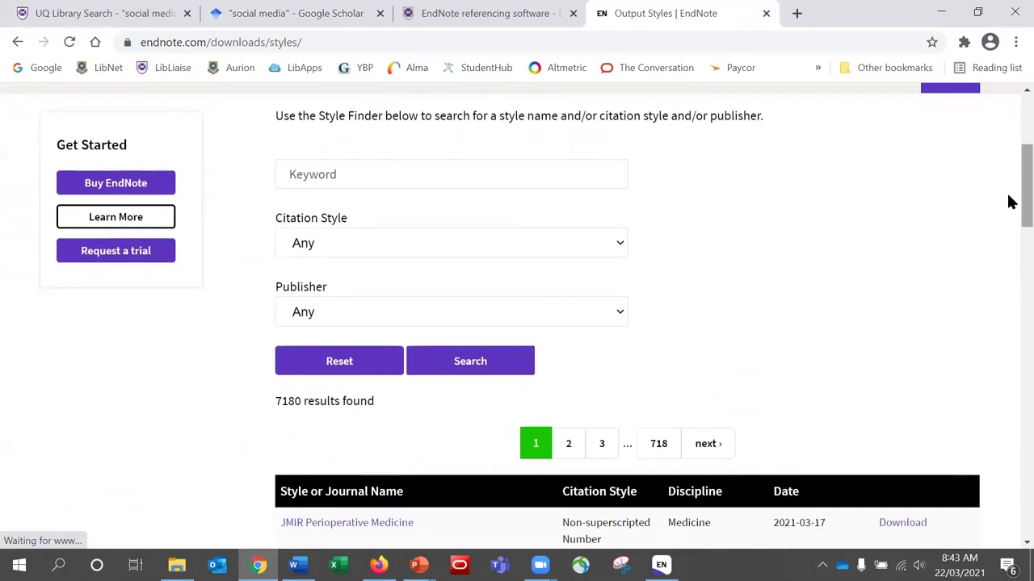
left_click(523, 181)
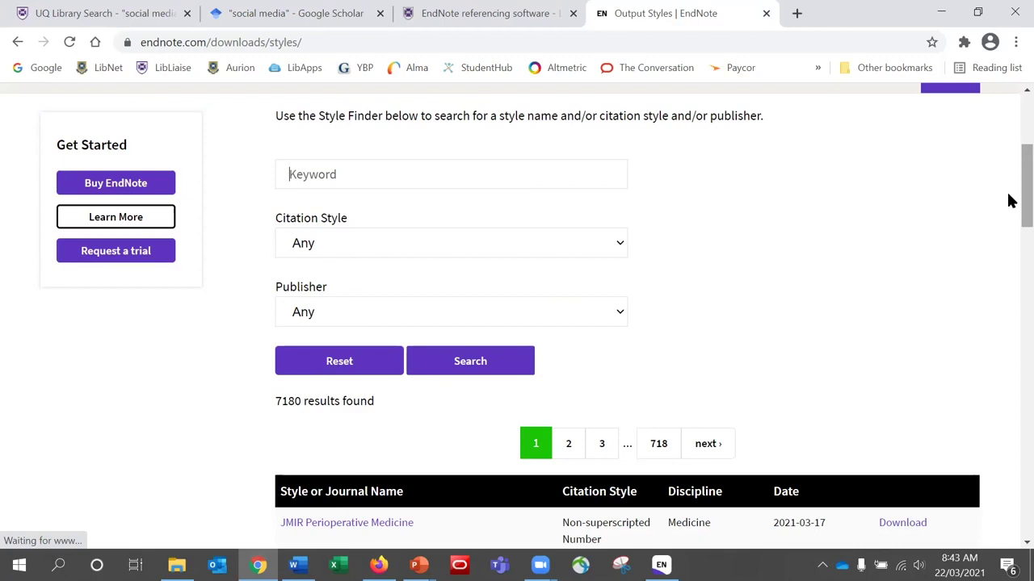
Step: Download the Molecular Cell style to the Downloads folder and open the file
scroll(1008, 201, "down", 1)
scroll(1008, 230, "down", 3)
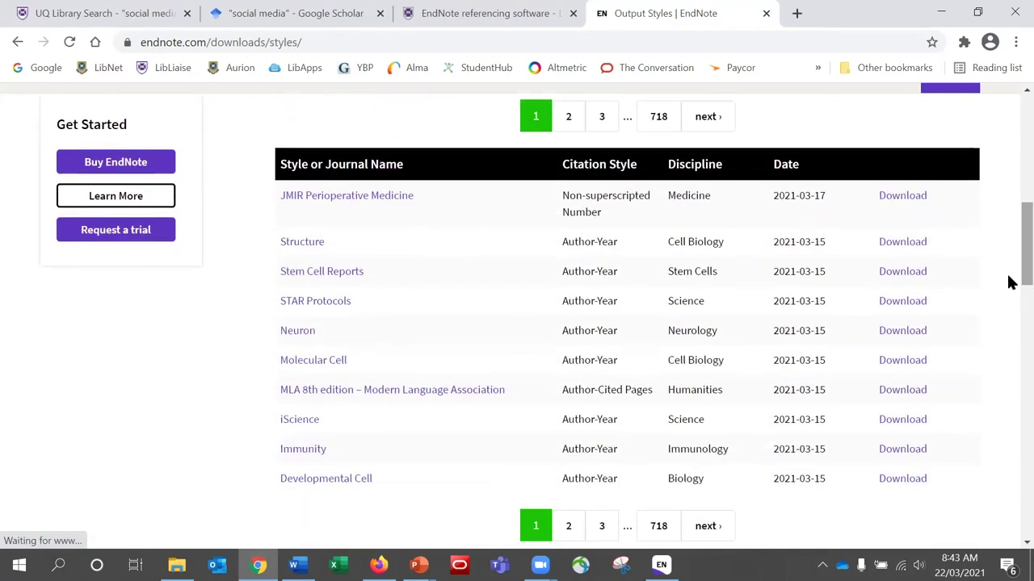
left_click(917, 366)
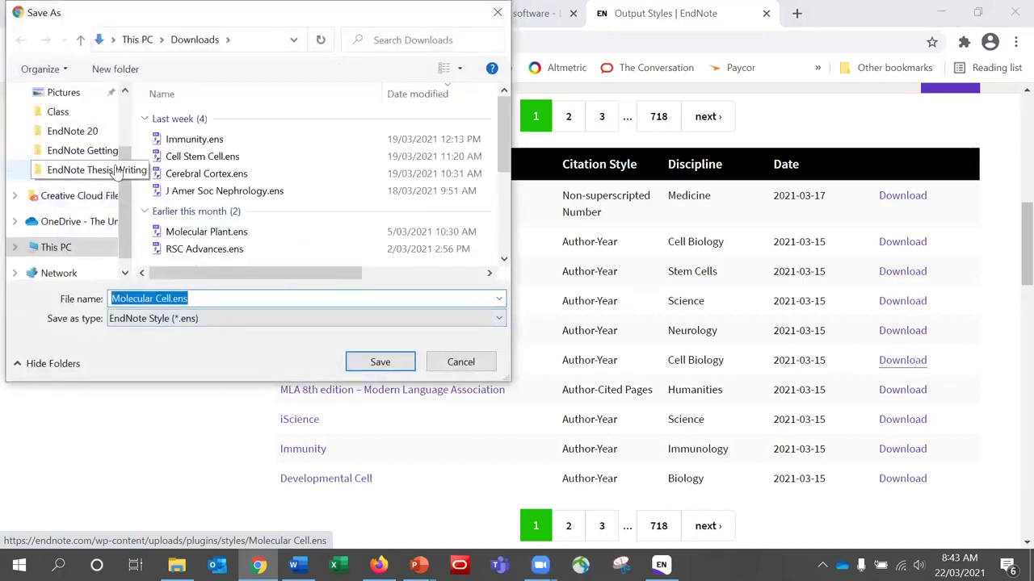
scroll(118, 111, "up", 2)
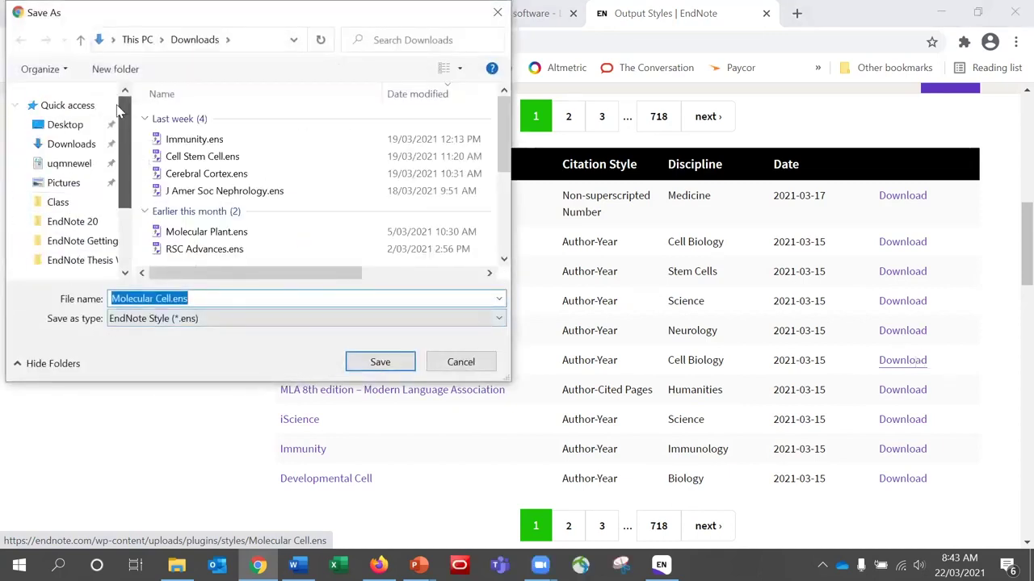
left_click(74, 144)
left_click(380, 361)
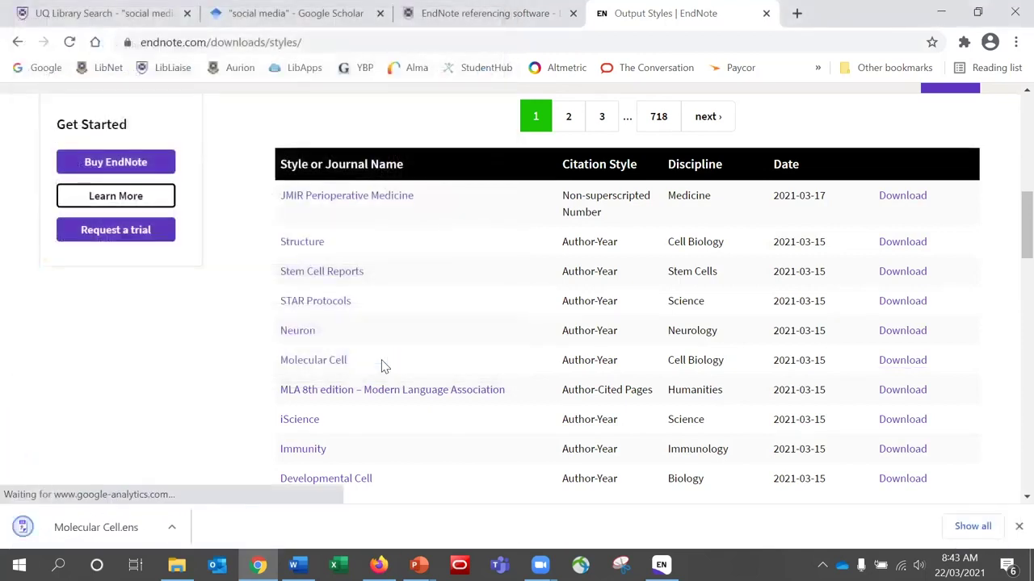
left_click(86, 525)
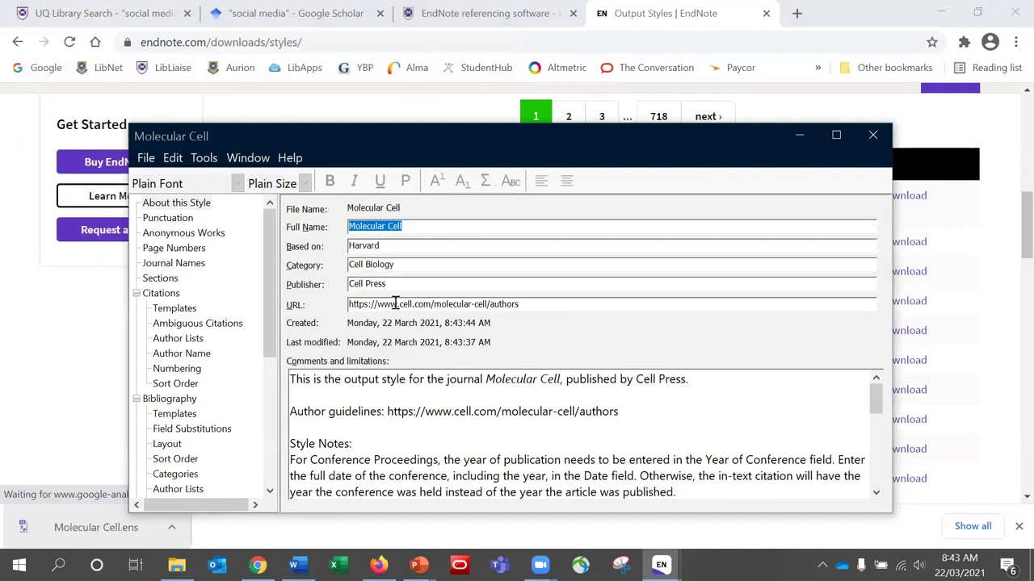
Step: Save the style as 'Molecular Cell' without ' Copy', then close the style editor
mouse_move(269, 253)
left_mouse_down()
mouse_move(273, 412)
mouse_move(273, 252)
left_mouse_up()
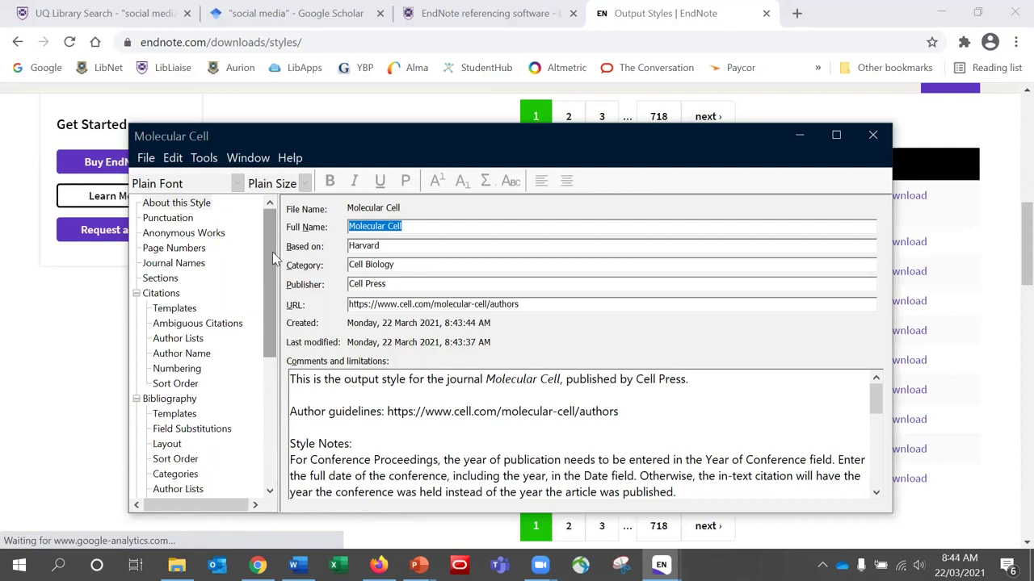
left_click(146, 158)
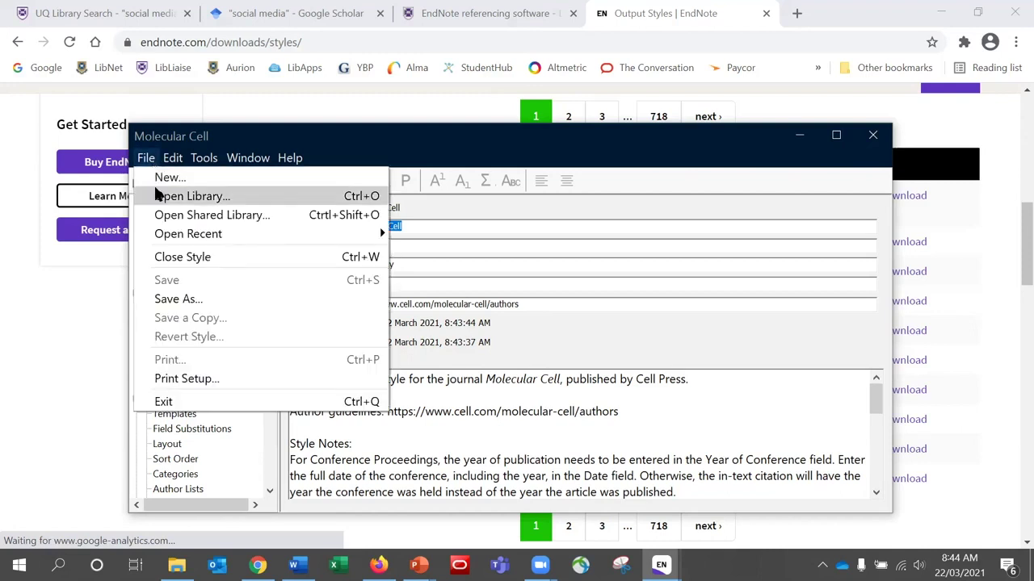
left_click(186, 299)
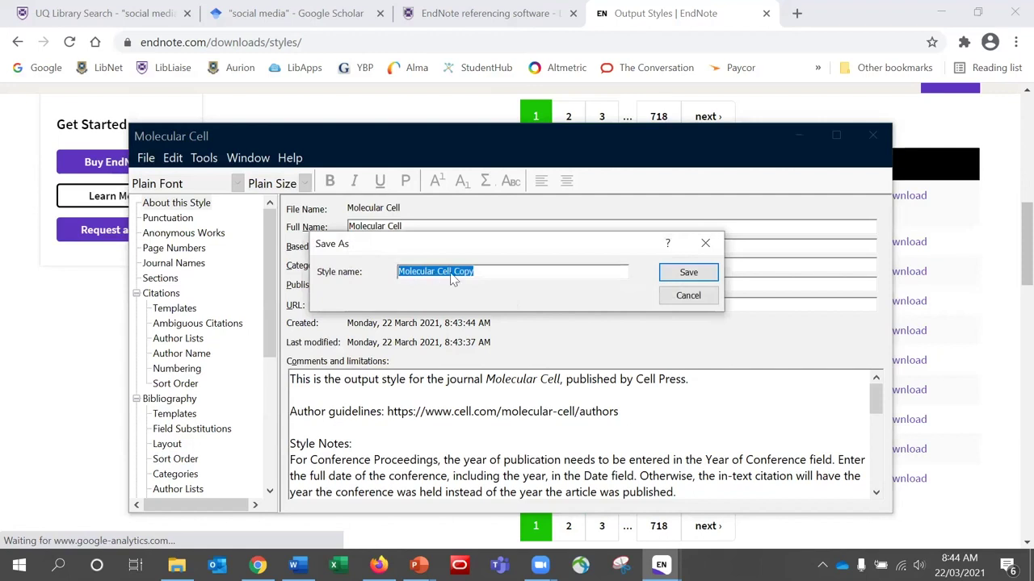
left_click(483, 271)
key("BackSpace")
key("BackSpace")
key("BackSpace")
key("BackSpace")
key("BackSpace")
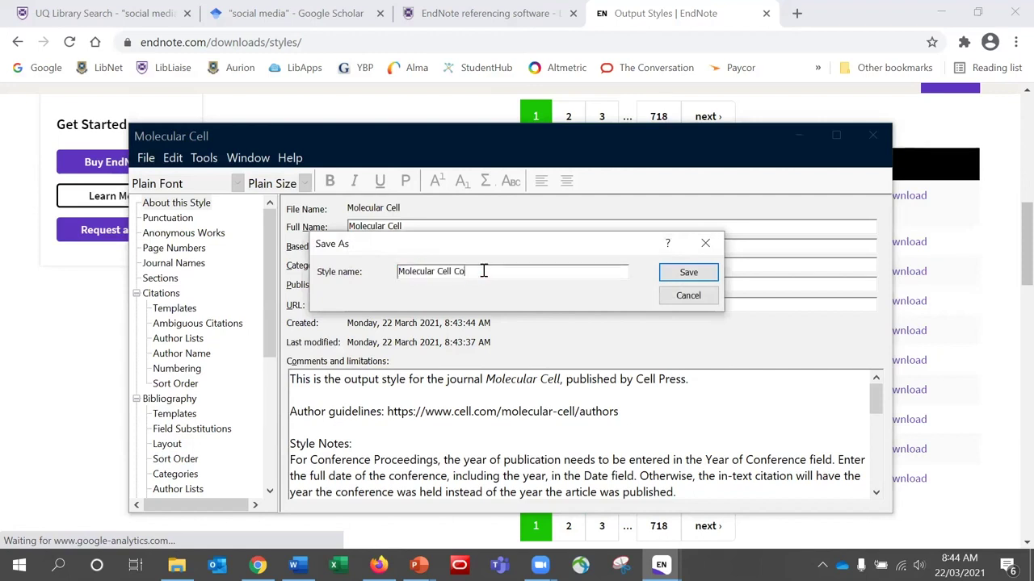
left_click(687, 273)
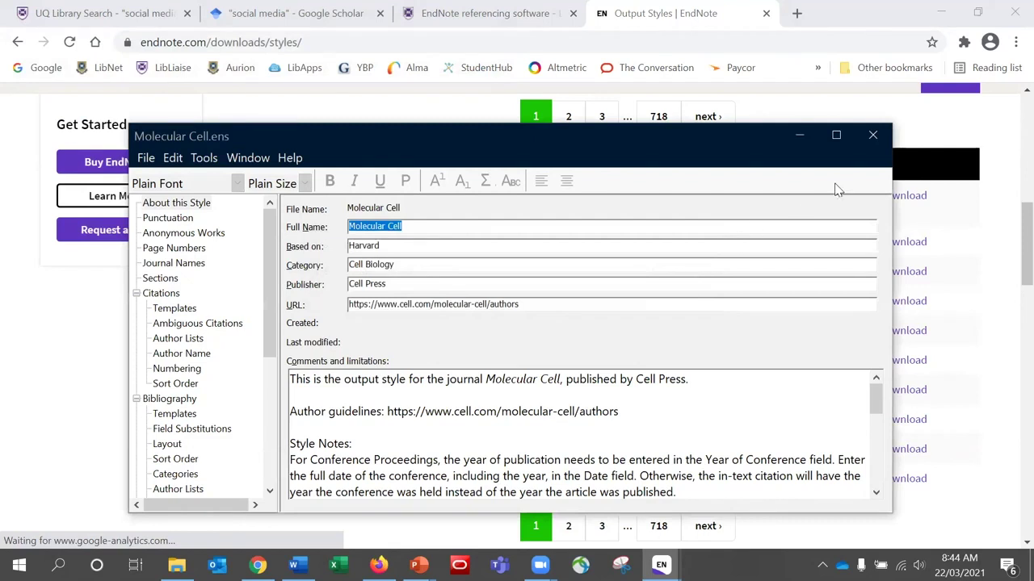
left_click(874, 137)
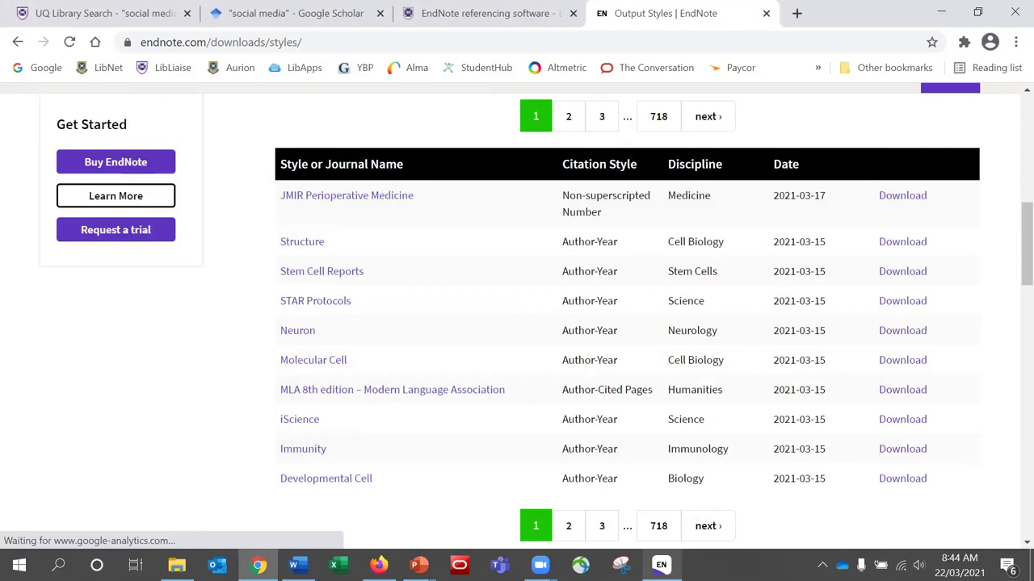
left_click(660, 564)
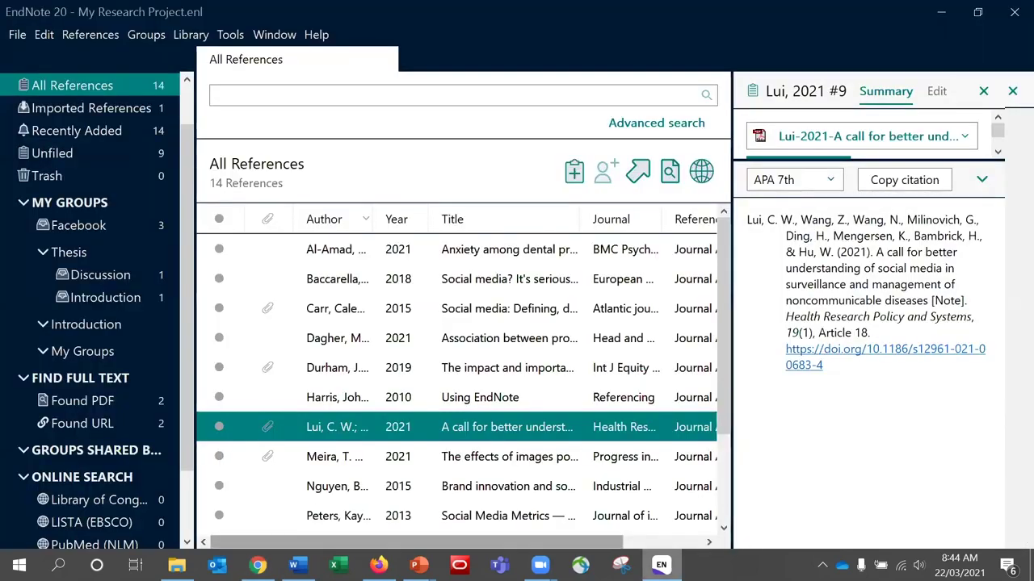
Step: In Word, preview the Molecular Cell citation style but cancel, keeping APA 7th
left_click(294, 565)
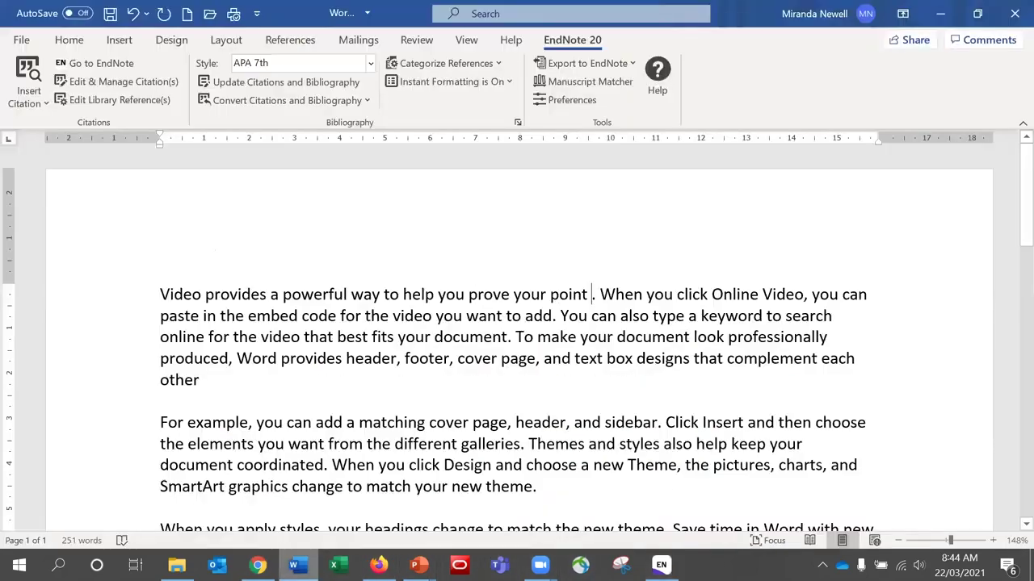
left_click(371, 63)
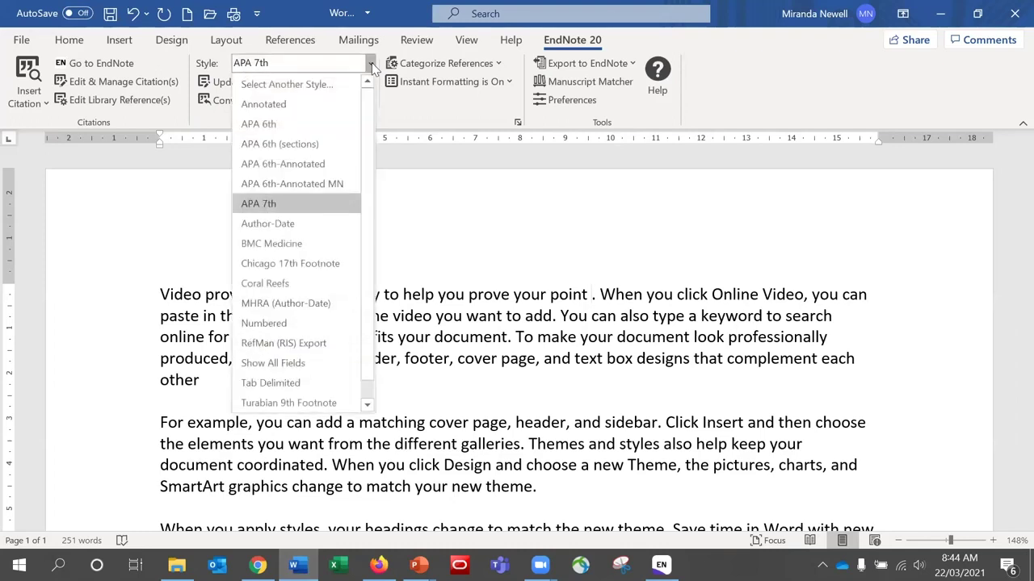
left_click(353, 85)
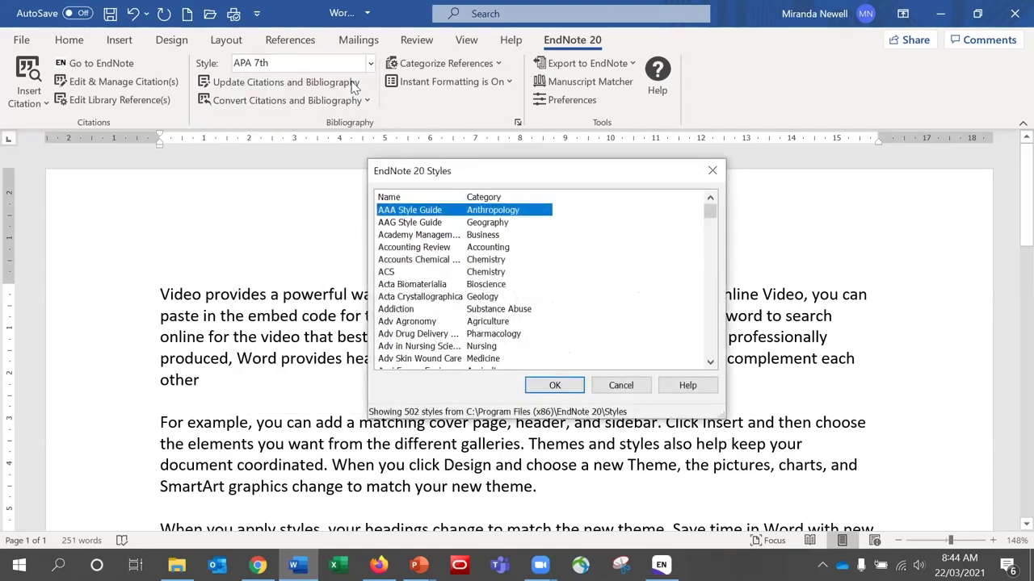
type("mol")
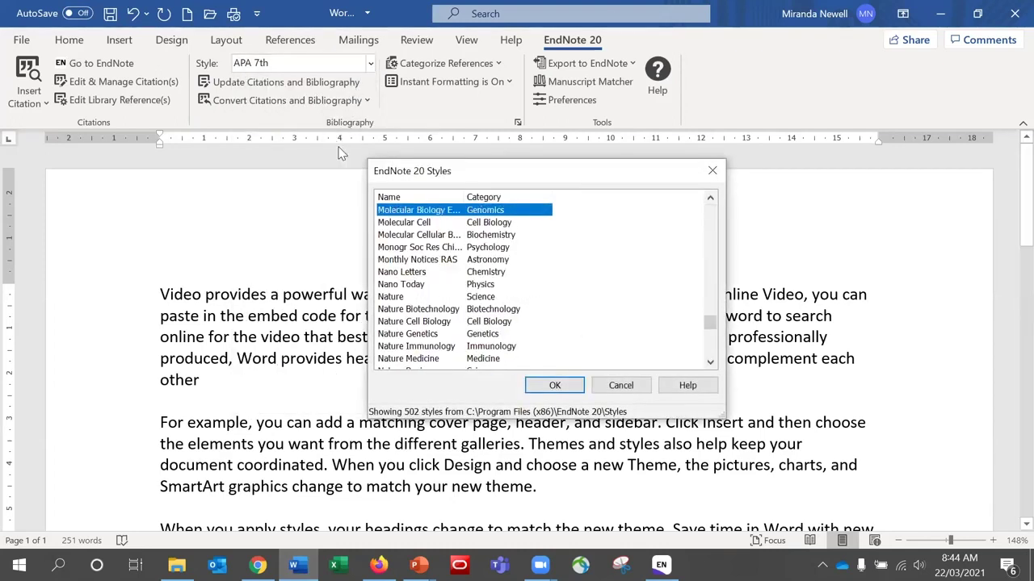
left_click(412, 225)
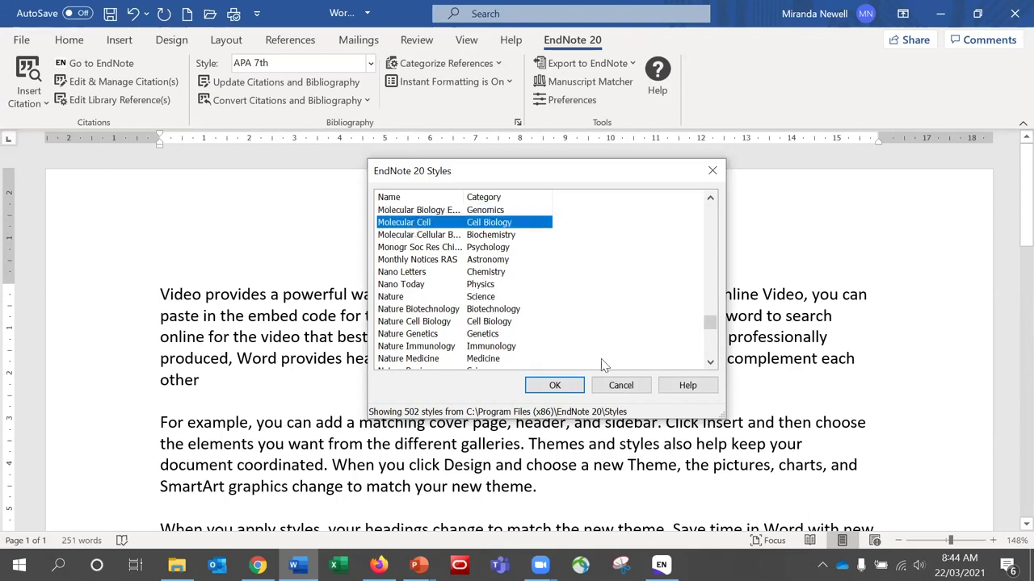
left_click(621, 385)
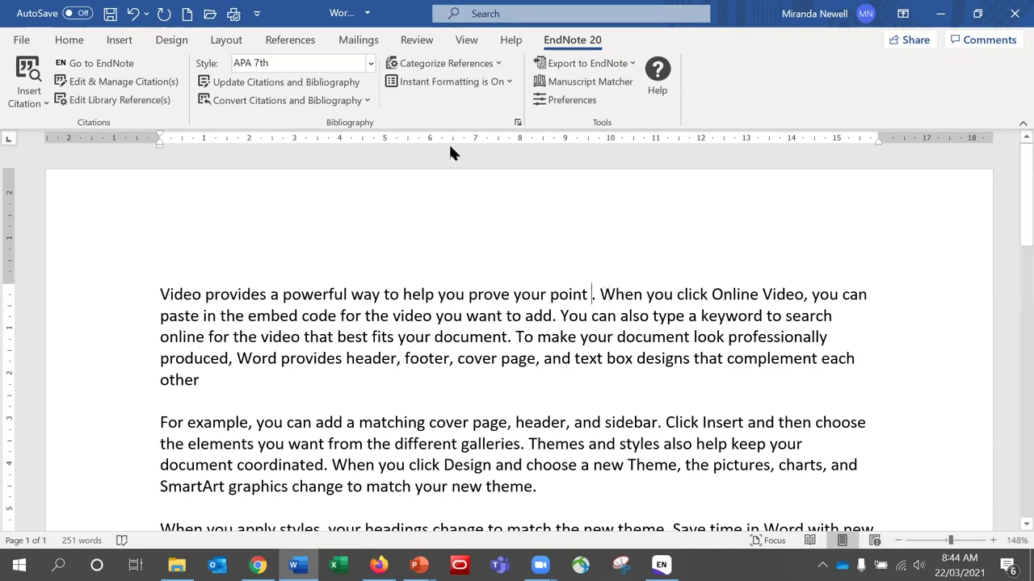
left_click(371, 64)
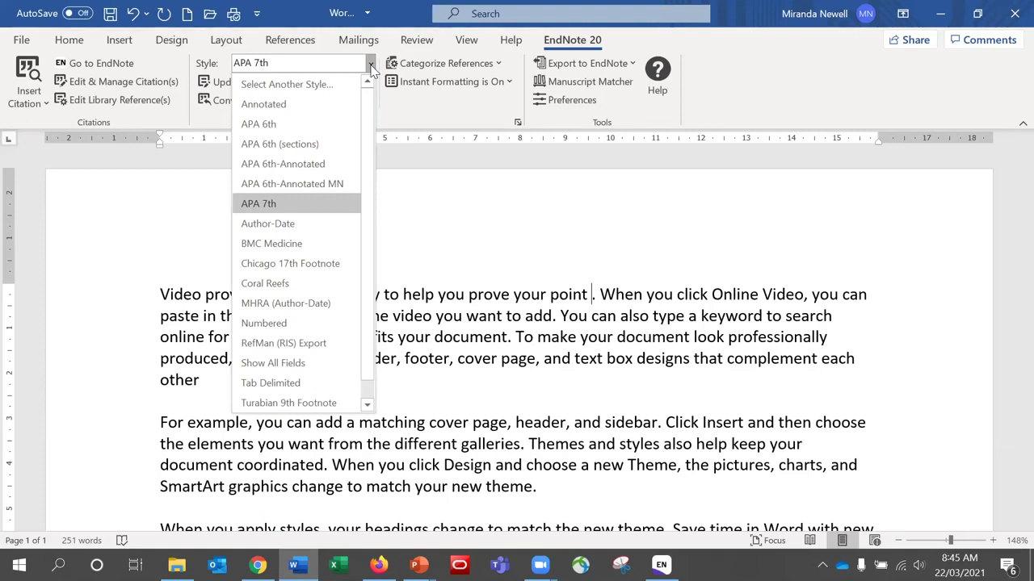
left_click(546, 294)
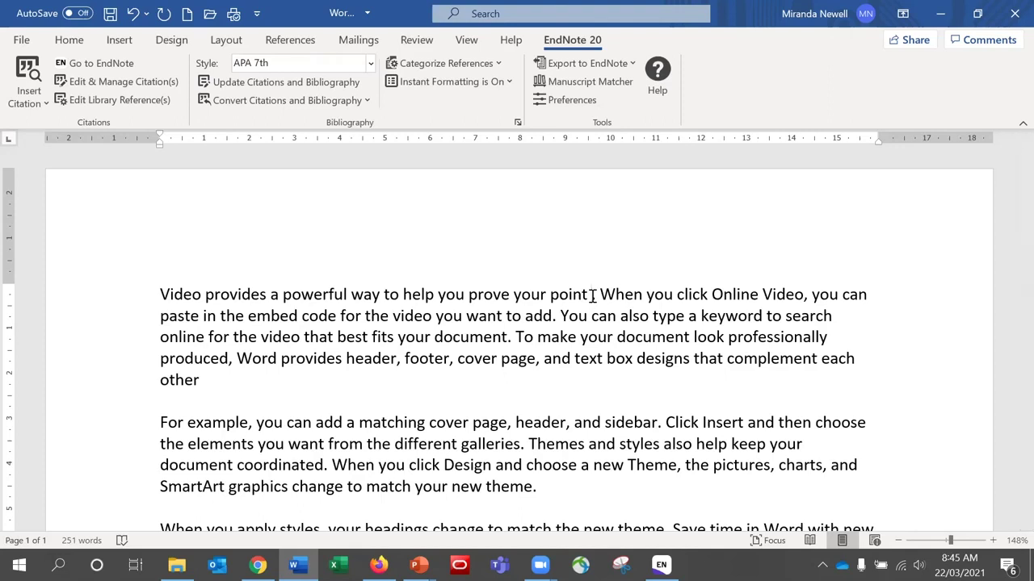
Step: Search the library for 'peters' and insert the Peters 2013 citation after 'prove your point'
left_click(46, 103)
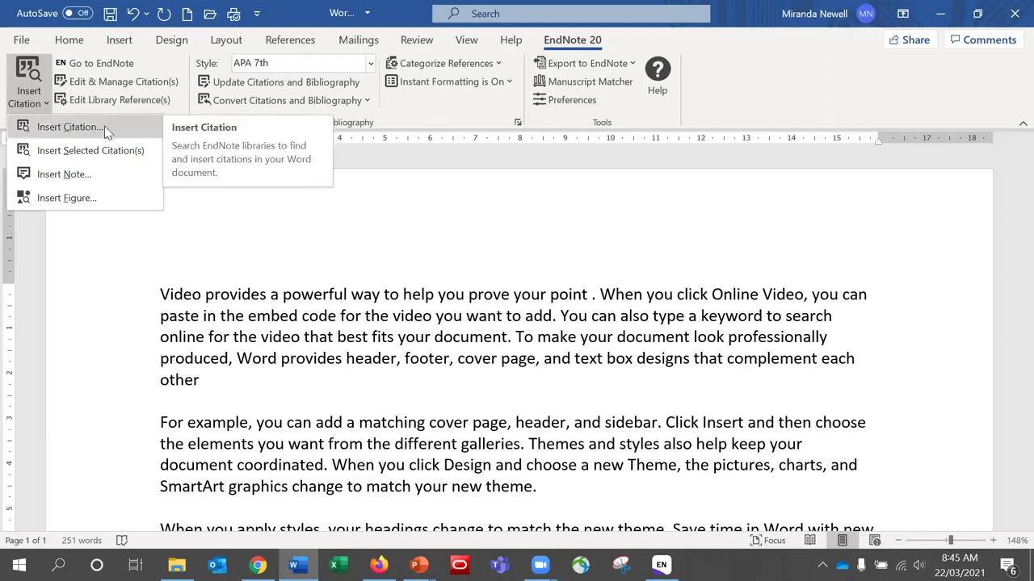
left_click(71, 127)
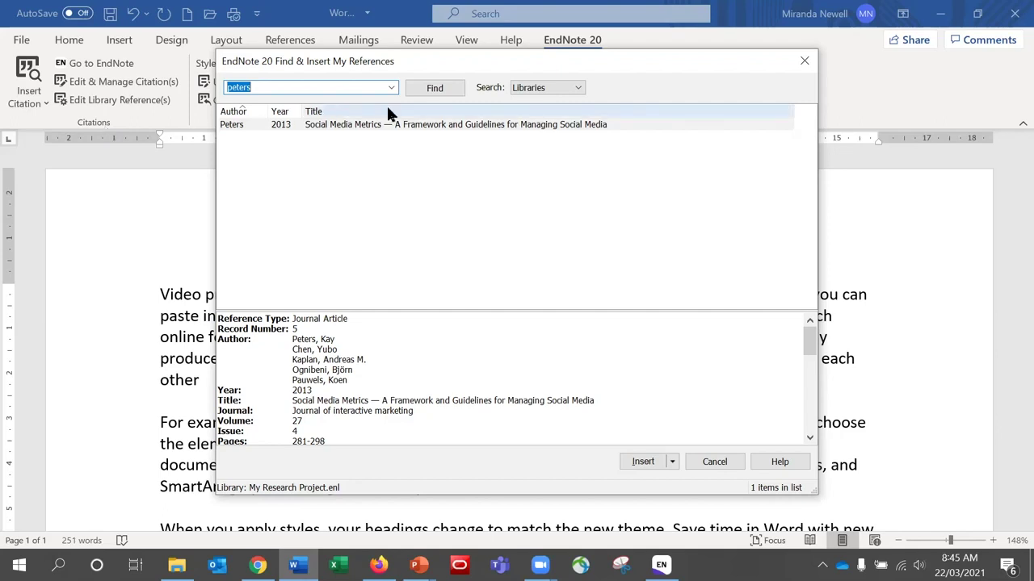
left_click(437, 89)
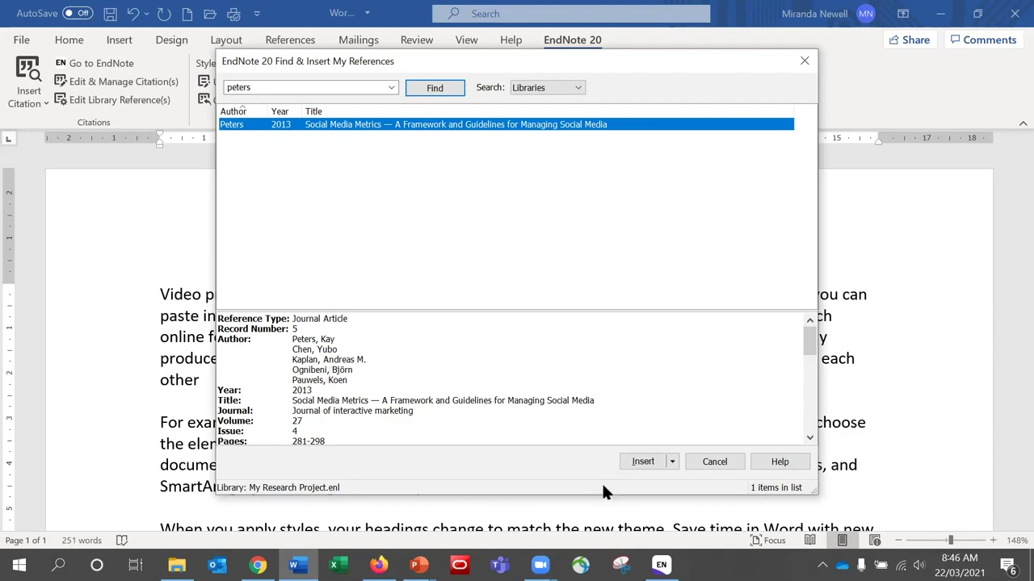
left_click(674, 467)
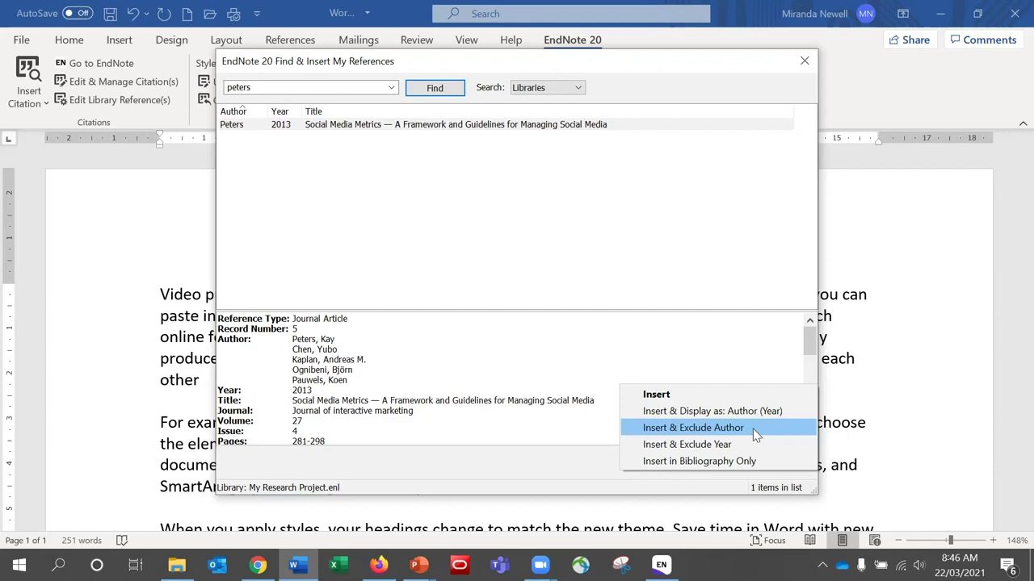
left_click(663, 397)
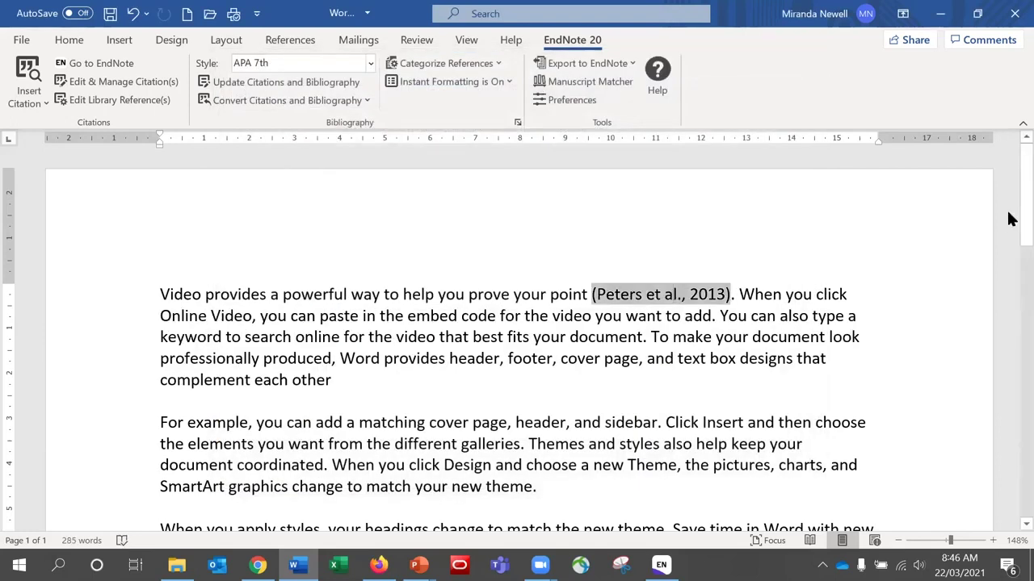
scroll(1009, 218, "down", 5)
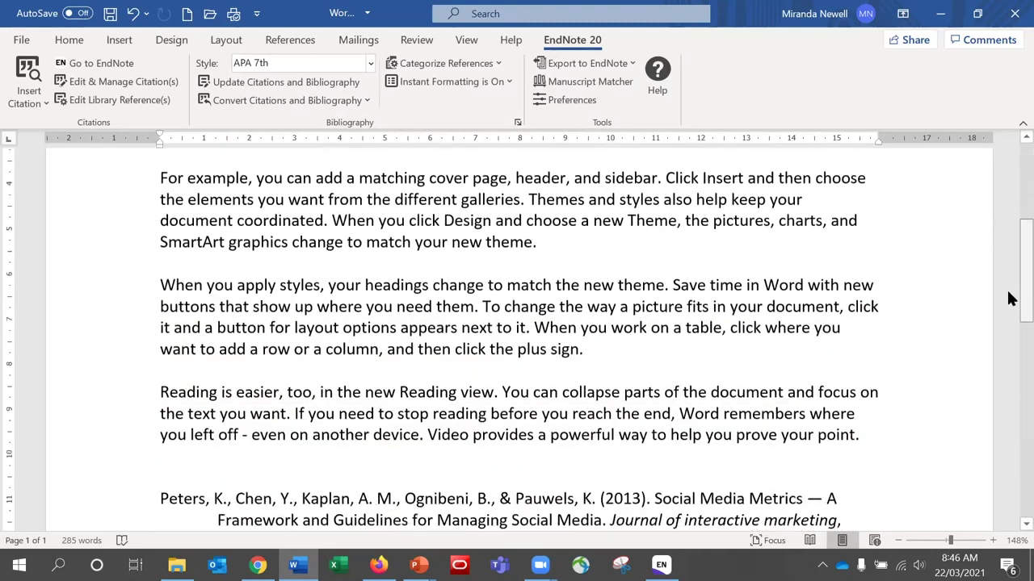
left_click(778, 396)
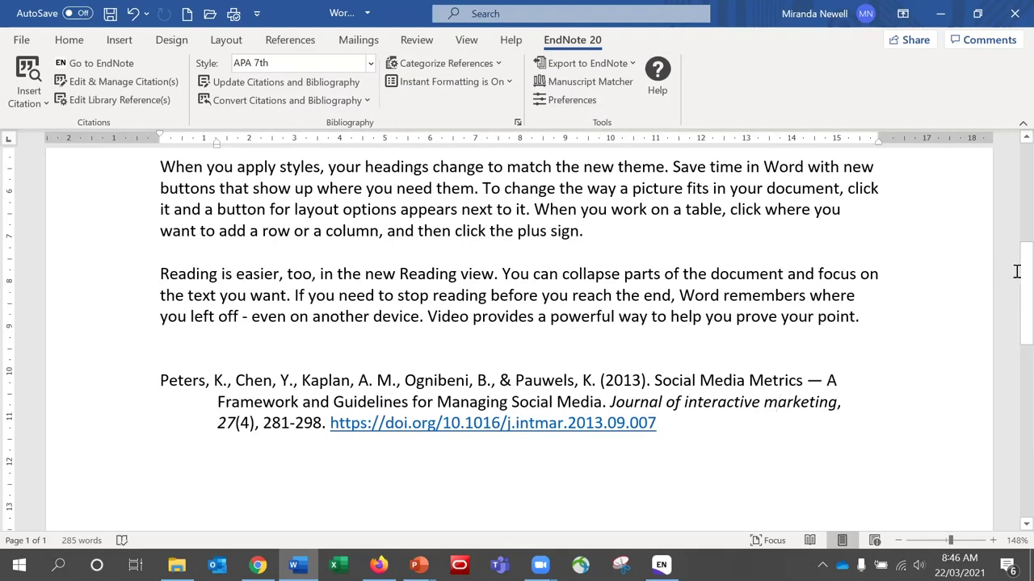
left_click_drag(1011, 278, 1008, 186)
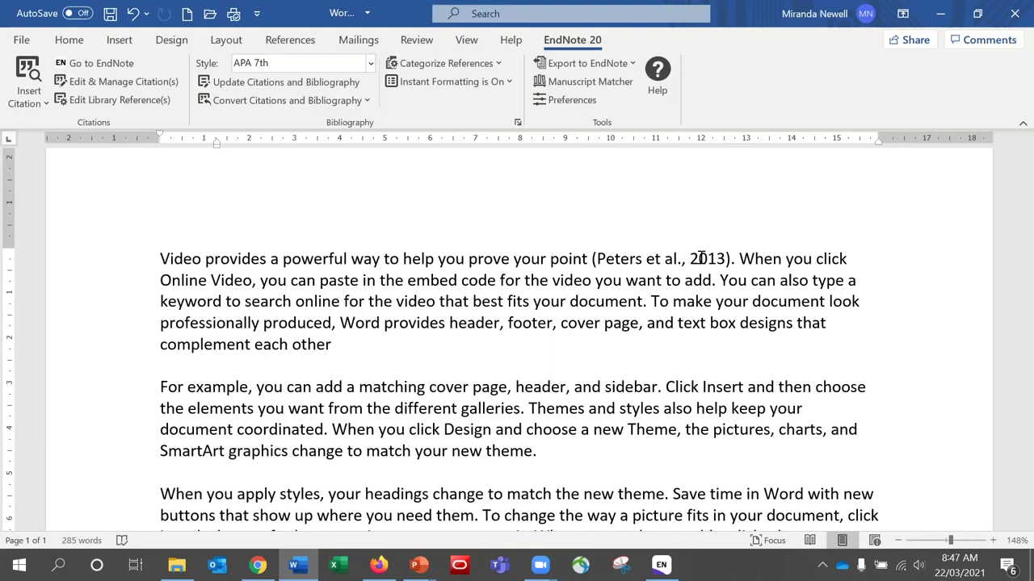
left_click(644, 301)
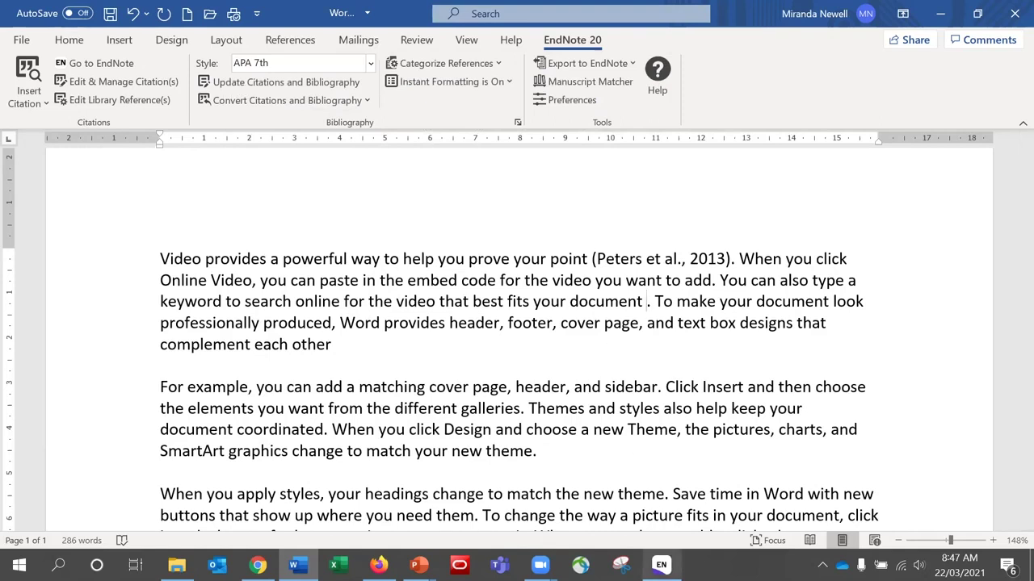
Step: Select Durham 2019, Meira 2021 and Nguyen 2015 in EndNote, then place the cursor after 'document' in Word
left_click(660, 565)
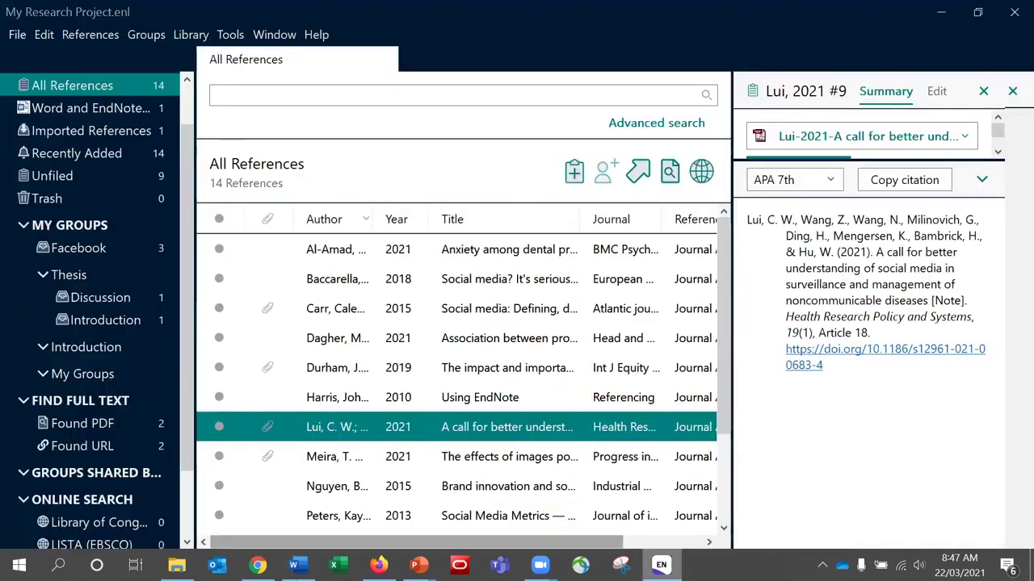
left_click(489, 369)
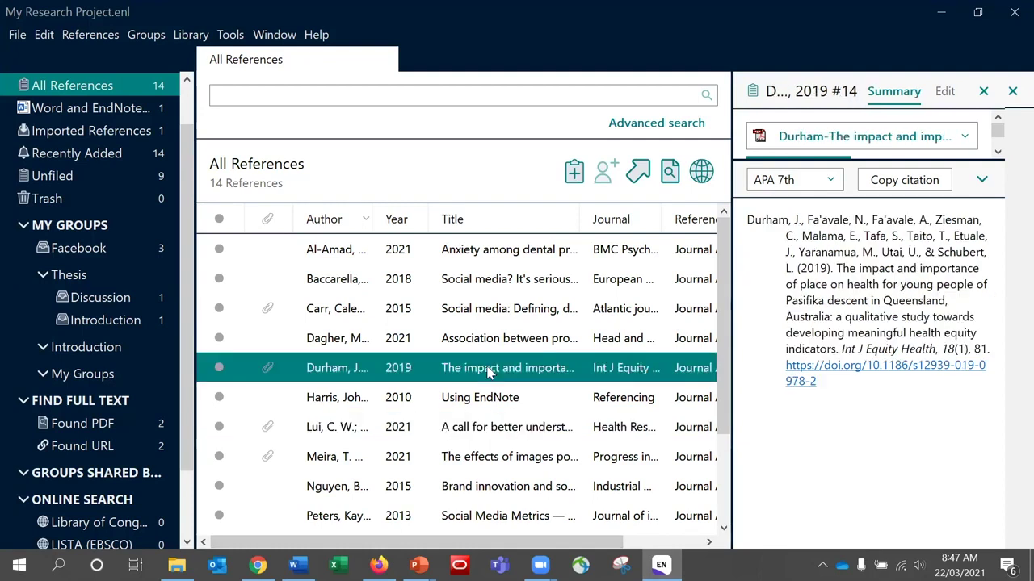
left_click(506, 459, "ctrl")
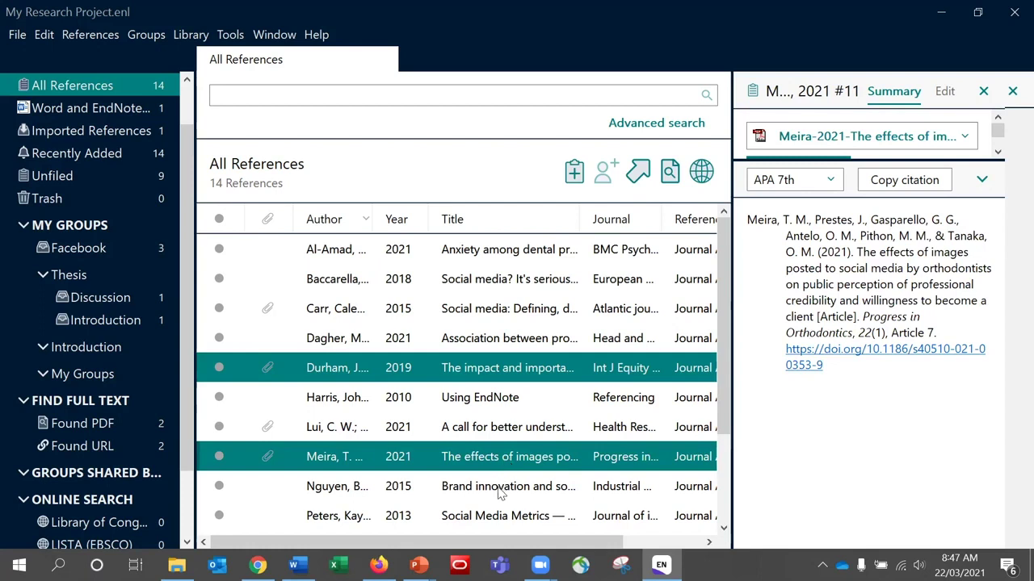
left_click(501, 494, "ctrl")
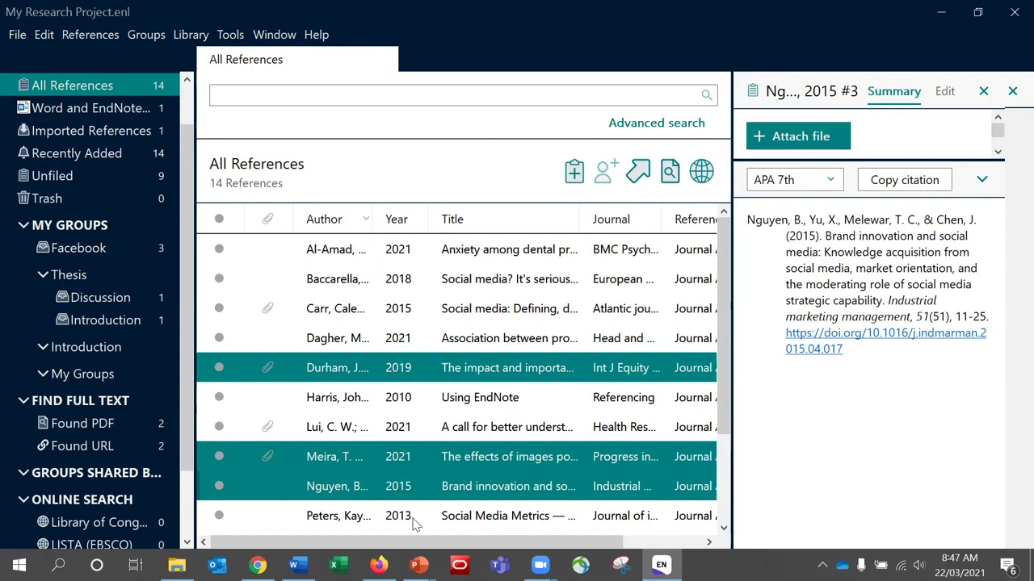
key("alt+Tab")
left_click(645, 302)
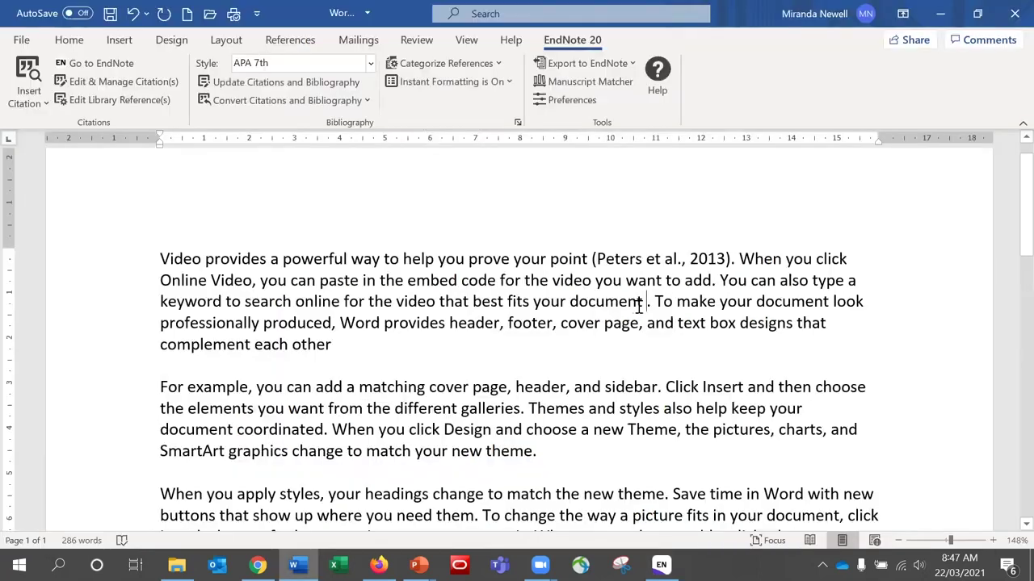
Step: Cite the three selected references together and scroll through the updated four-entry bibliography
left_click(45, 103)
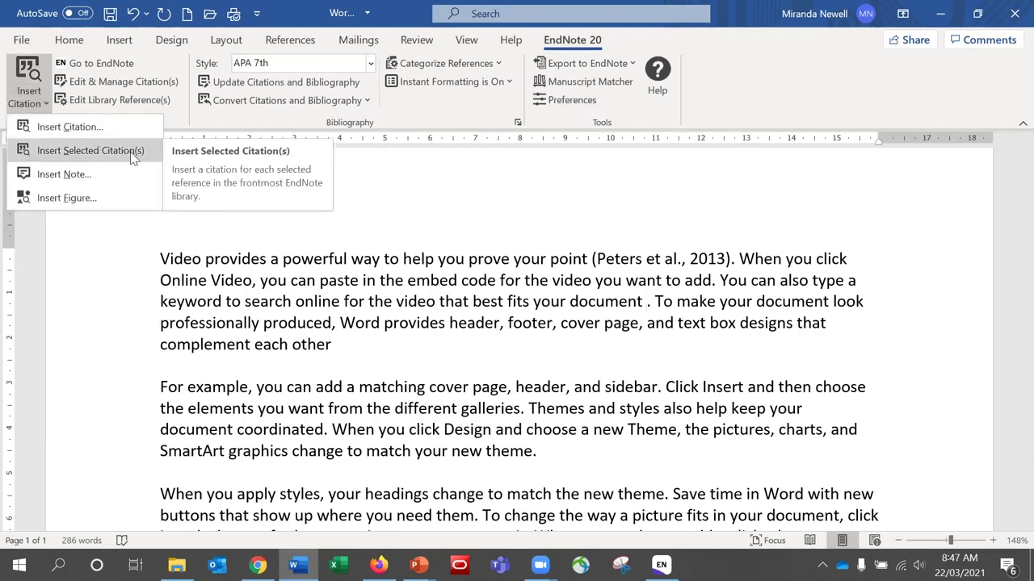
left_click(90, 151)
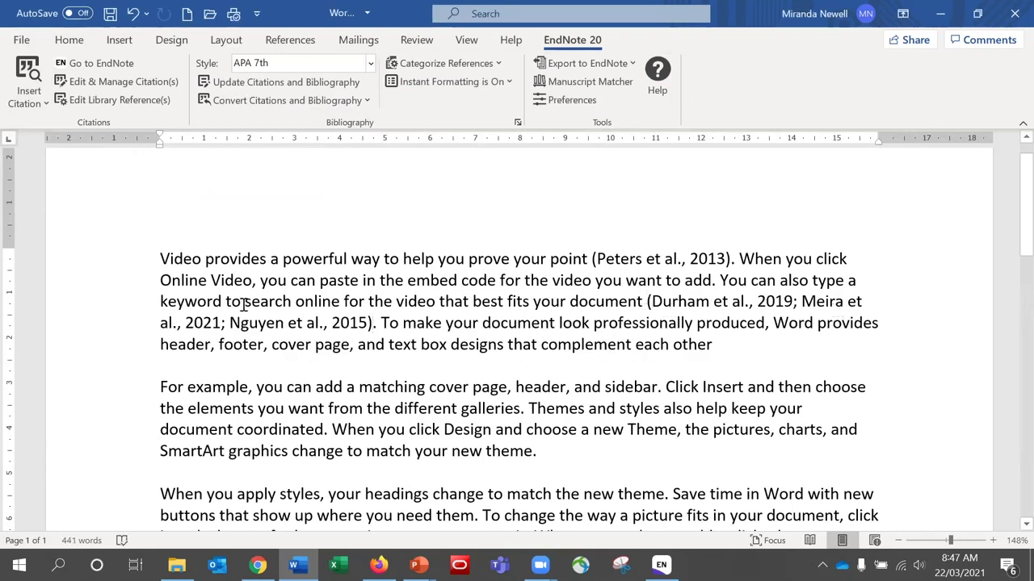
left_click_drag(1008, 225, 1009, 363)
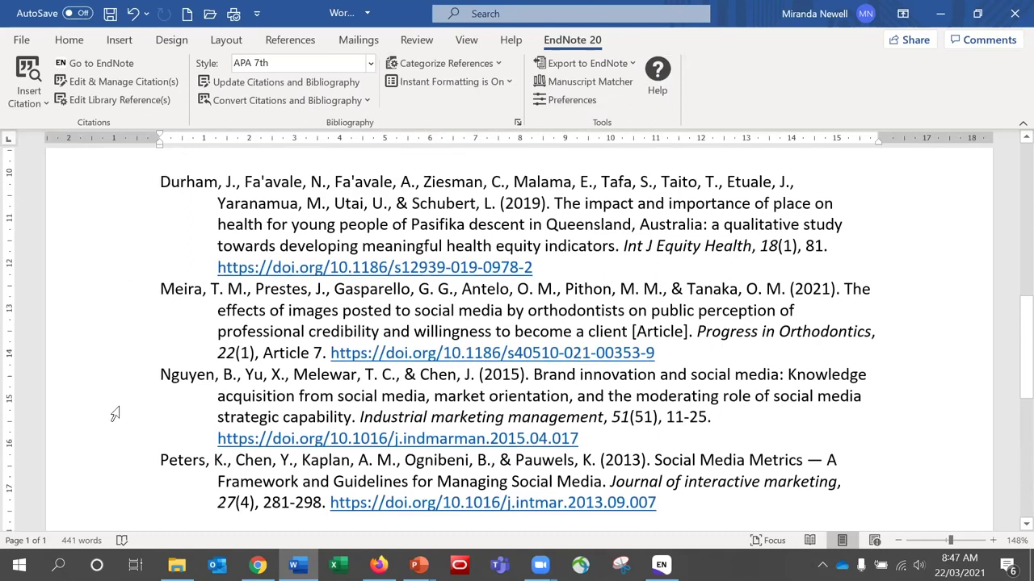
left_click_drag(1011, 331, 1008, 178)
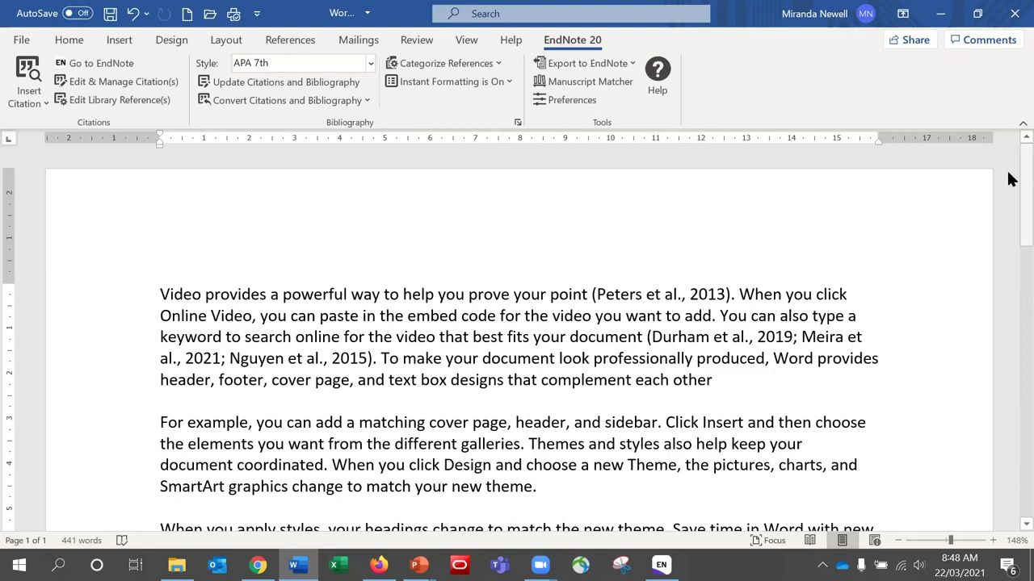
Step: Select the (Peters et al., 2013) citation and open Edit & Manage Citation(s)
left_click(719, 293)
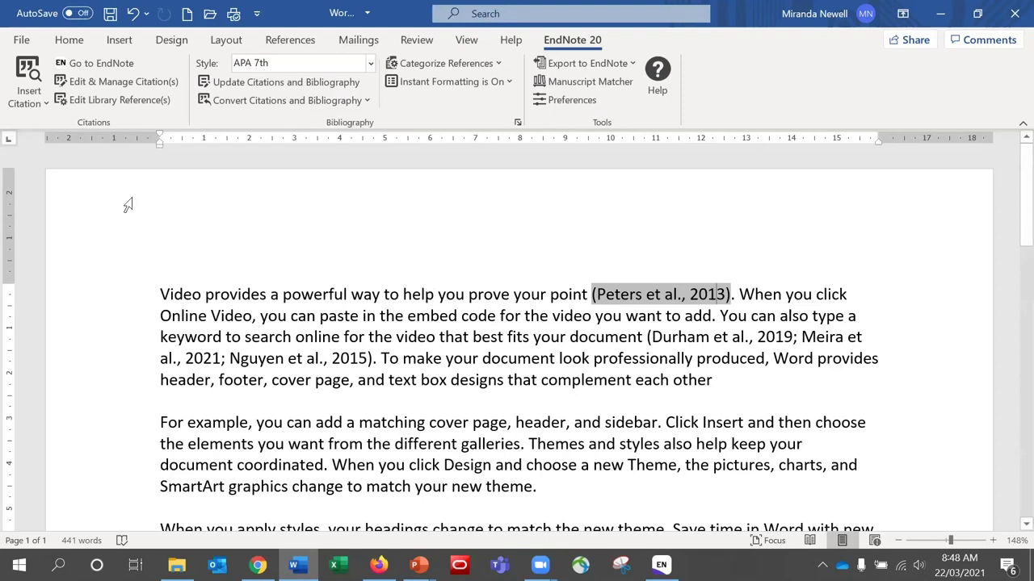
left_click(164, 84)
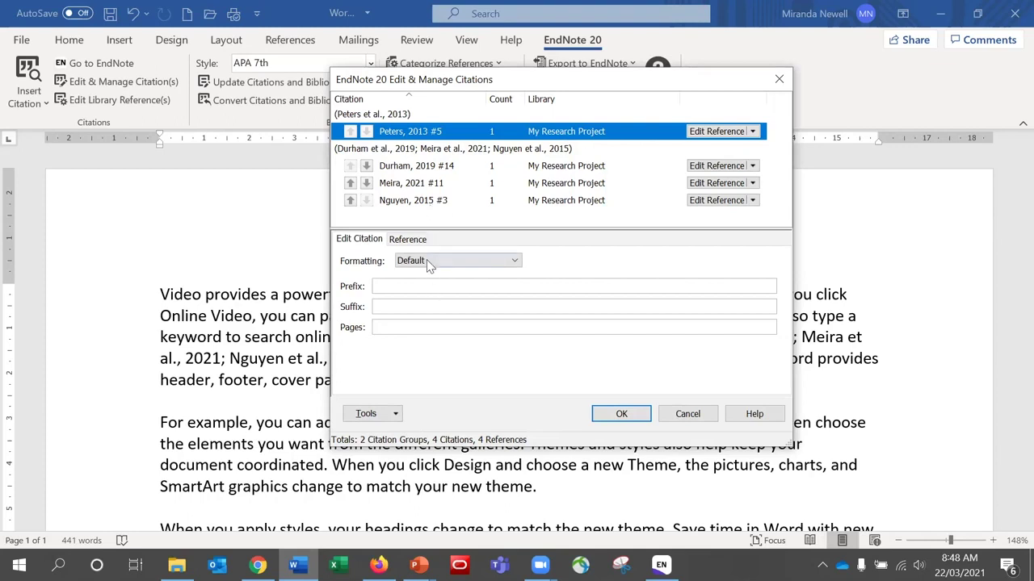
Step: Give the Peters citation page 67 and prefix 'as cited in', keeping Default formatting
left_click(495, 325)
type("67")
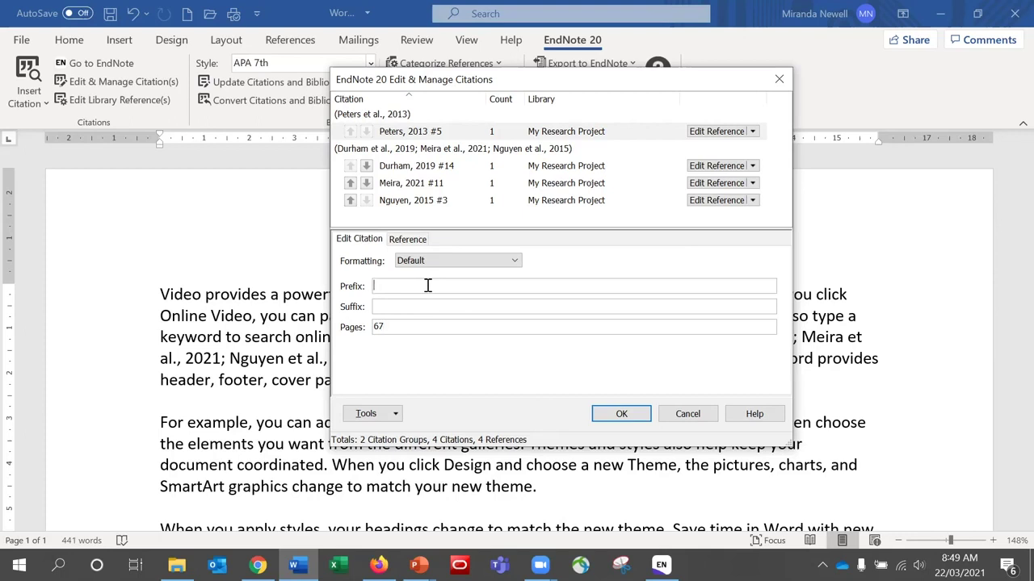
type("as cited in")
left_click(515, 263)
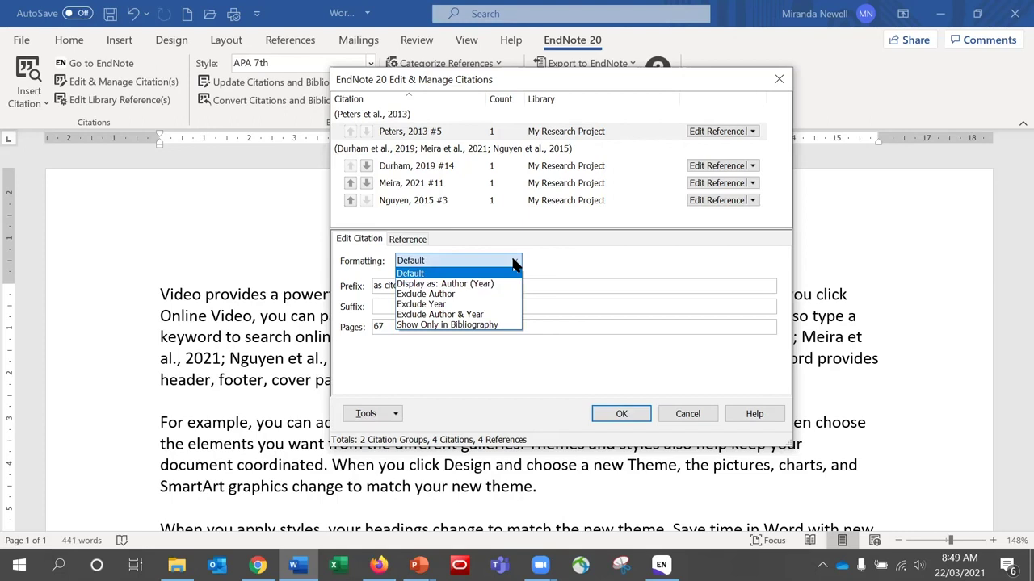
left_click(514, 260)
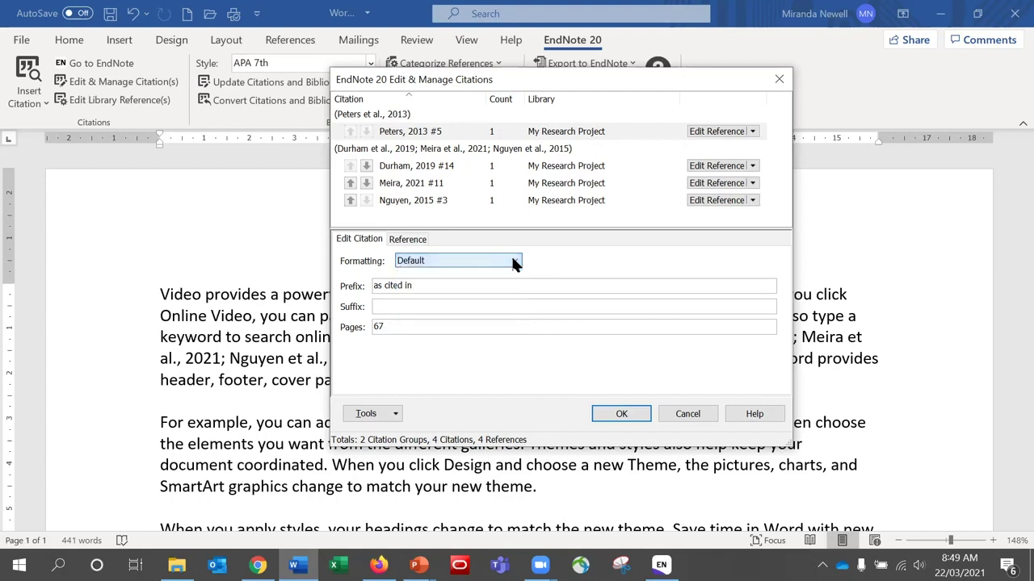
left_click(621, 413)
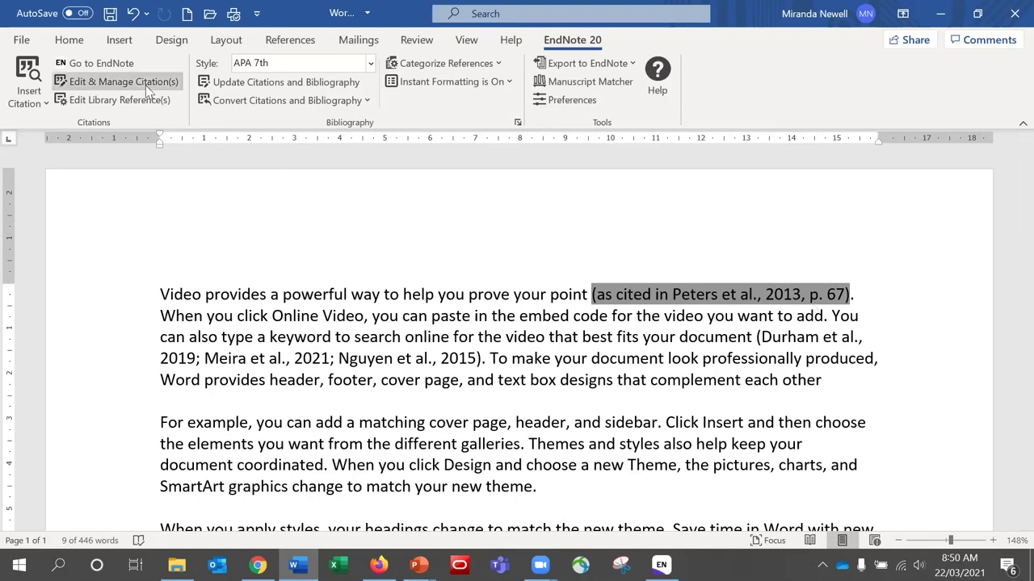
Step: Remove the Peters citation from the document through the citation editor
left_click(121, 81)
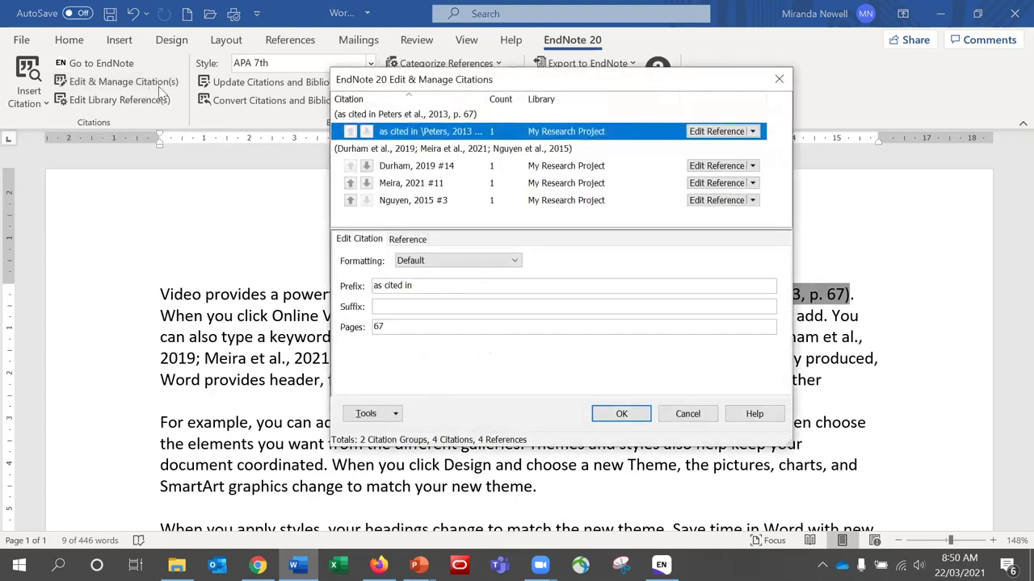
left_click(753, 132)
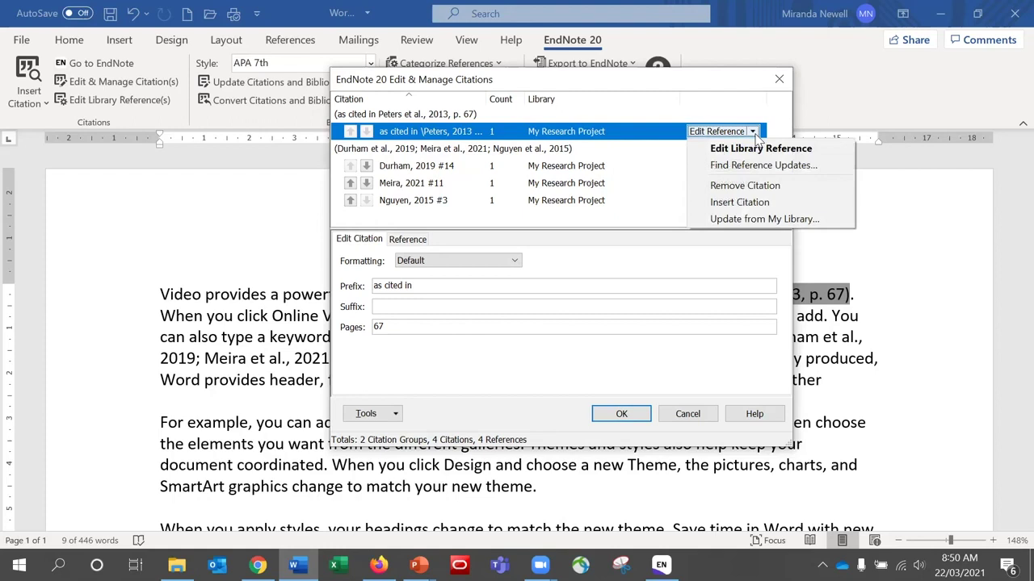
left_click(782, 188)
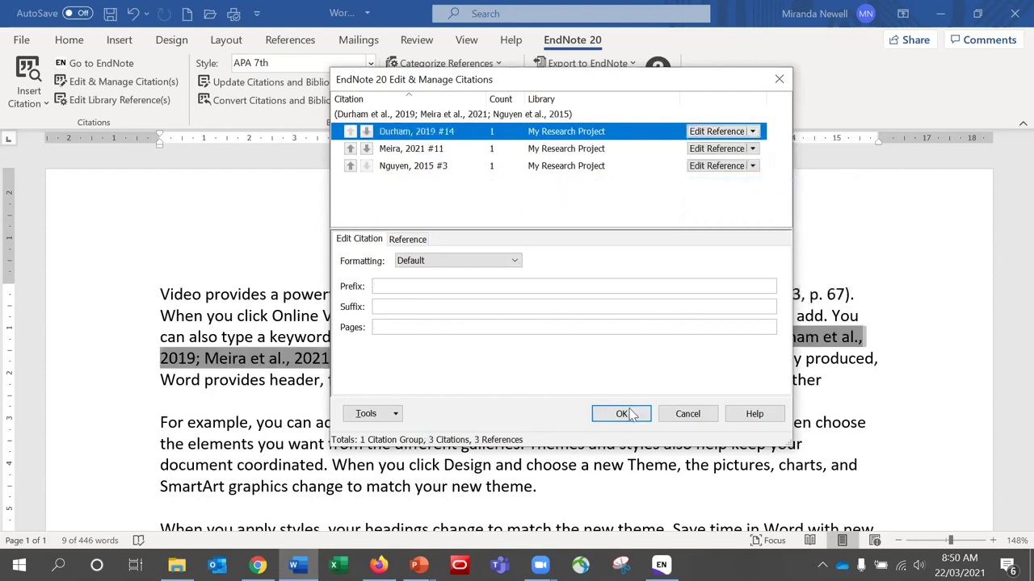
left_click(621, 414)
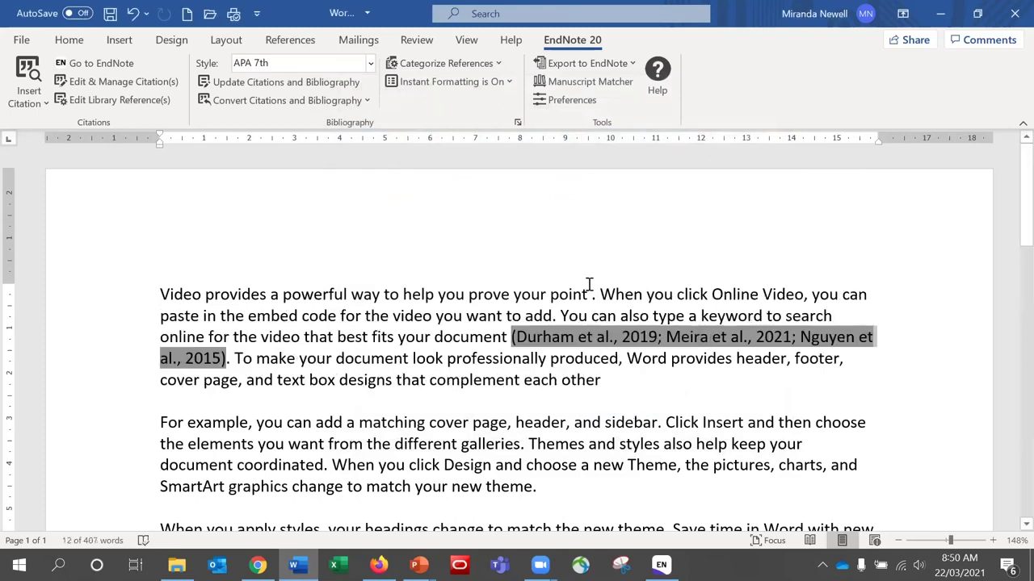
Step: Select the bibliography text, then in EndNote select only the Durham 2019 reference
scroll(1008, 242, "down", 5)
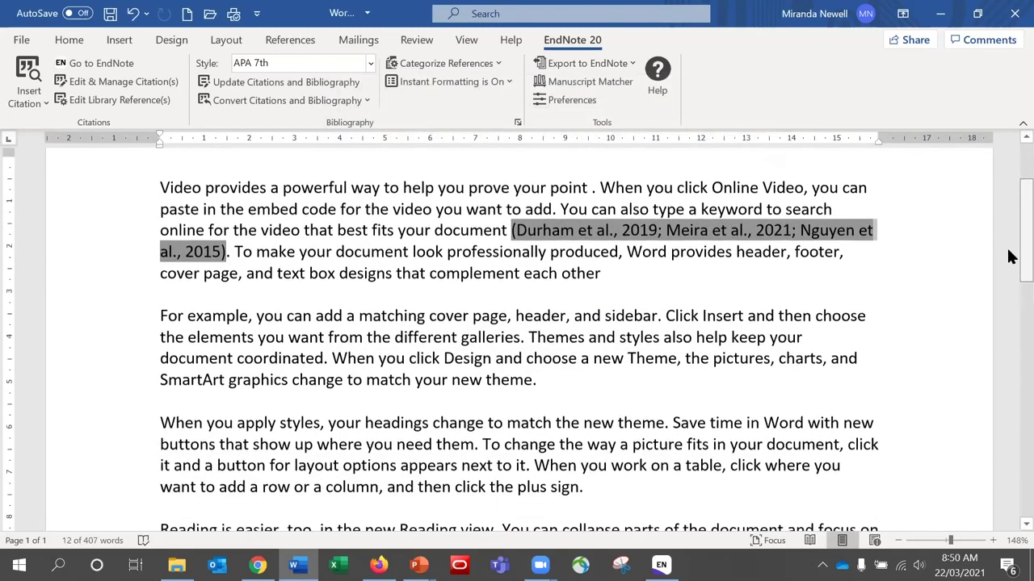
scroll(1008, 283, "down", 4)
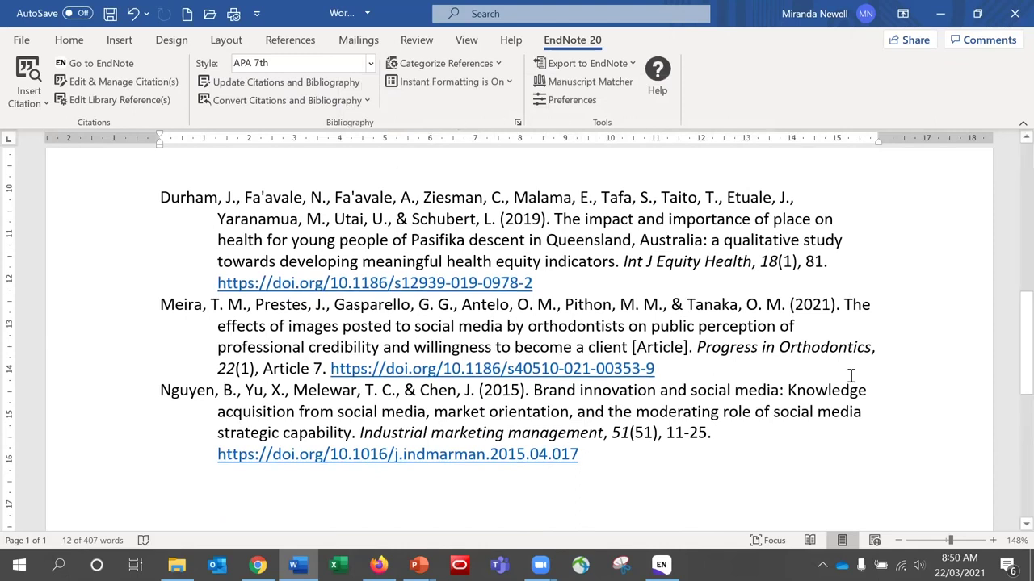
mouse_move(1008, 349)
left_mouse_down()
mouse_move(1016, 217)
mouse_move(1007, 347)
left_mouse_up()
left_click_drag(675, 264, 663, 233)
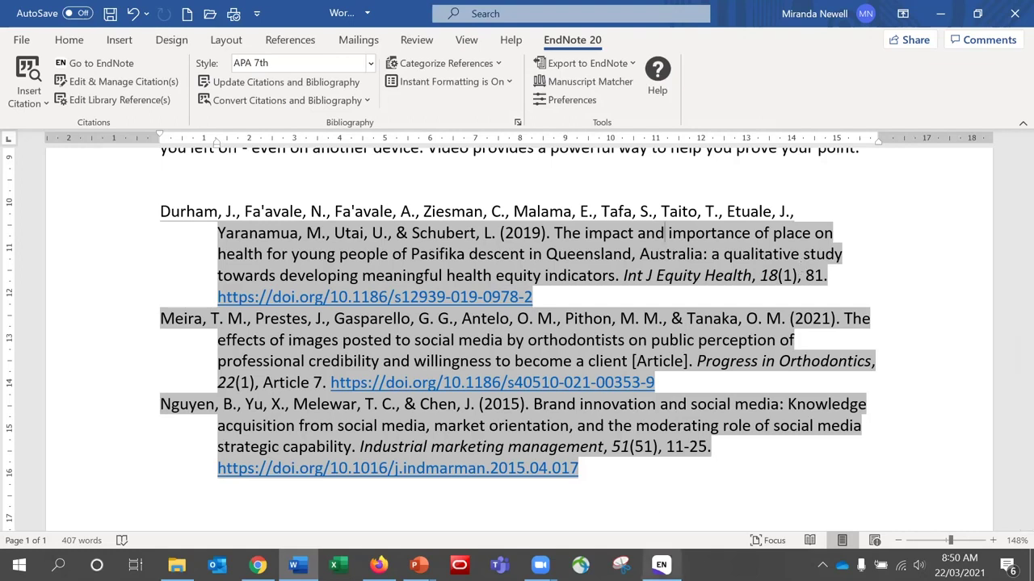
mouse_move(662, 564)
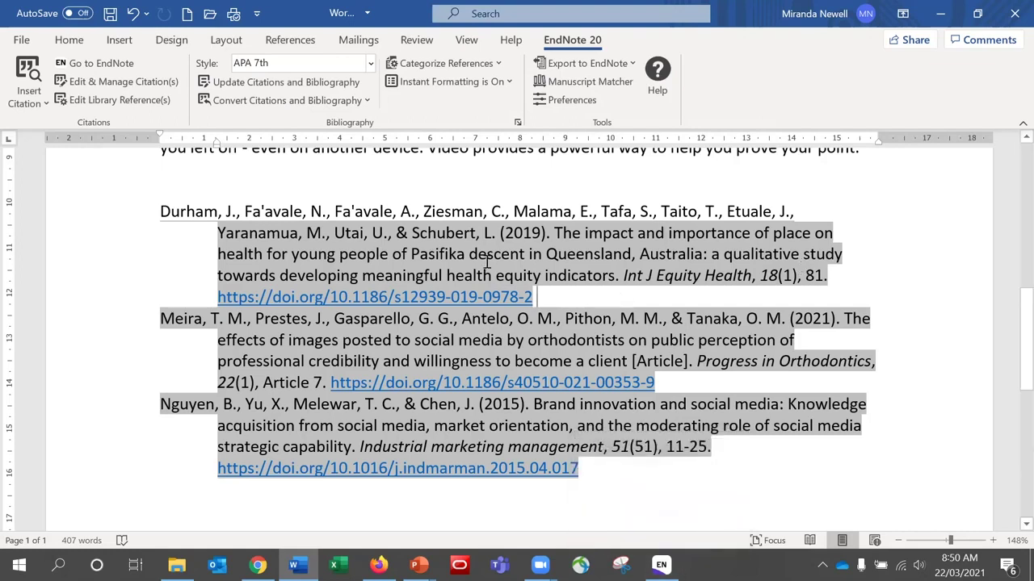
left_click(132, 218, "shift")
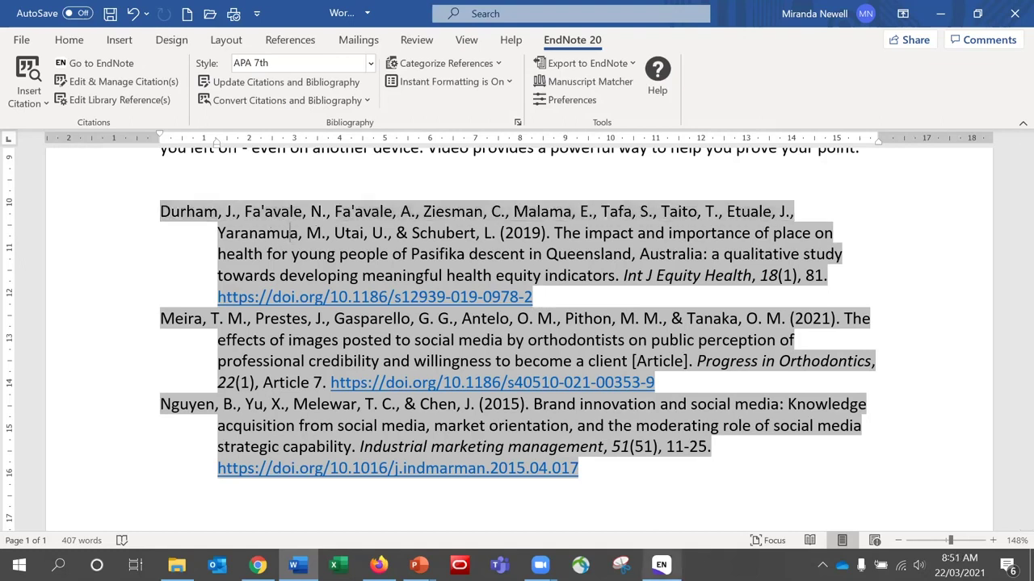
left_click(661, 565)
left_click(374, 380)
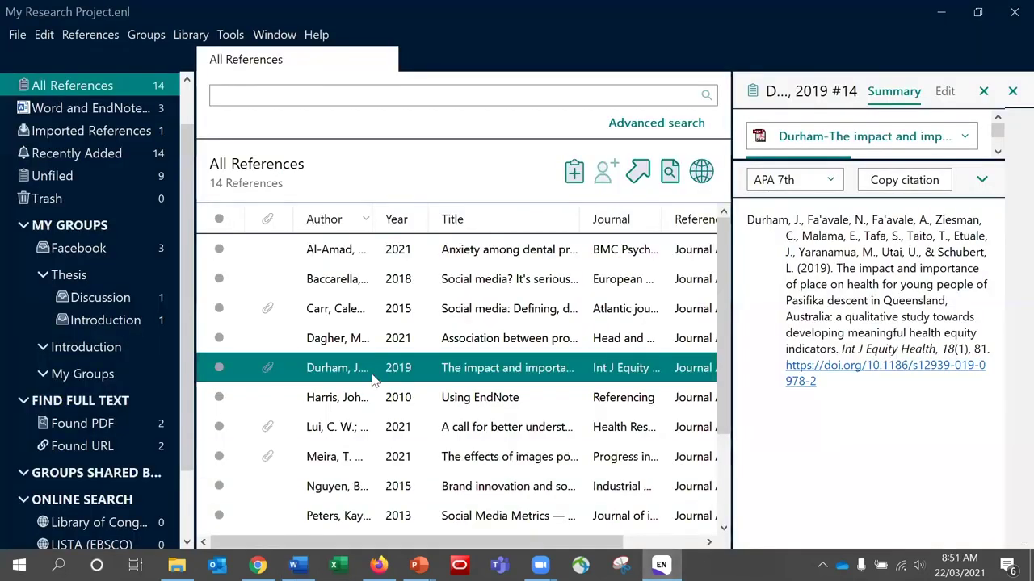
Step: Expand the Durham 2019 journal to 'International Journal of Equity Health', save it, and return to Word
left_click(945, 94)
left_click_drag(999, 179, 1000, 202)
left_click(876, 298)
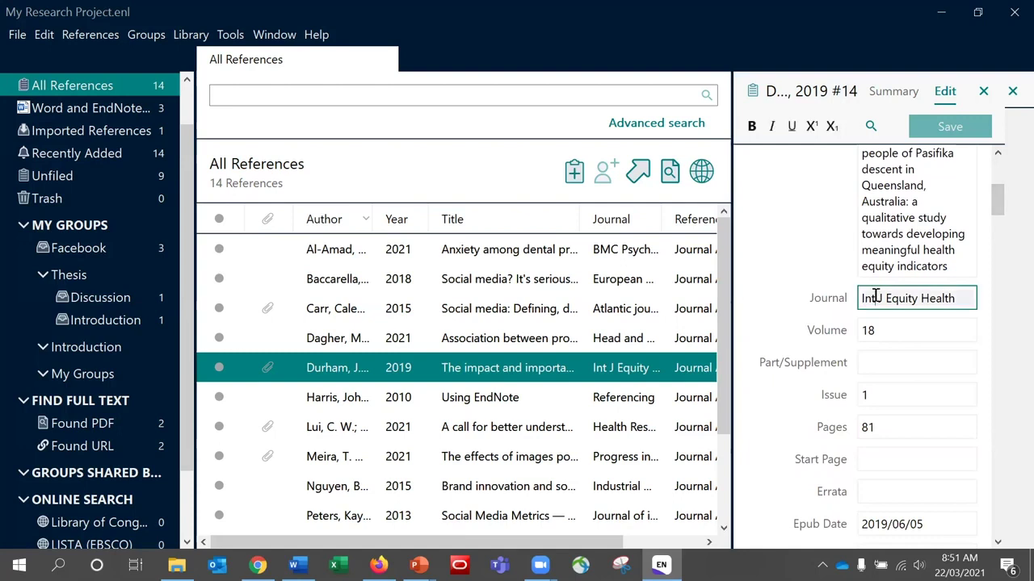
type("ernationa")
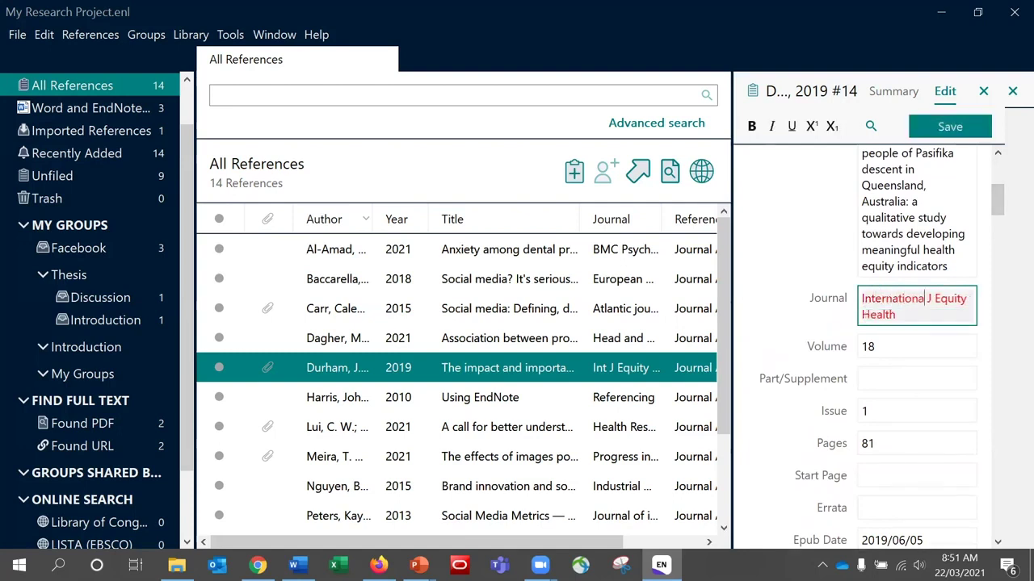
type("l J")
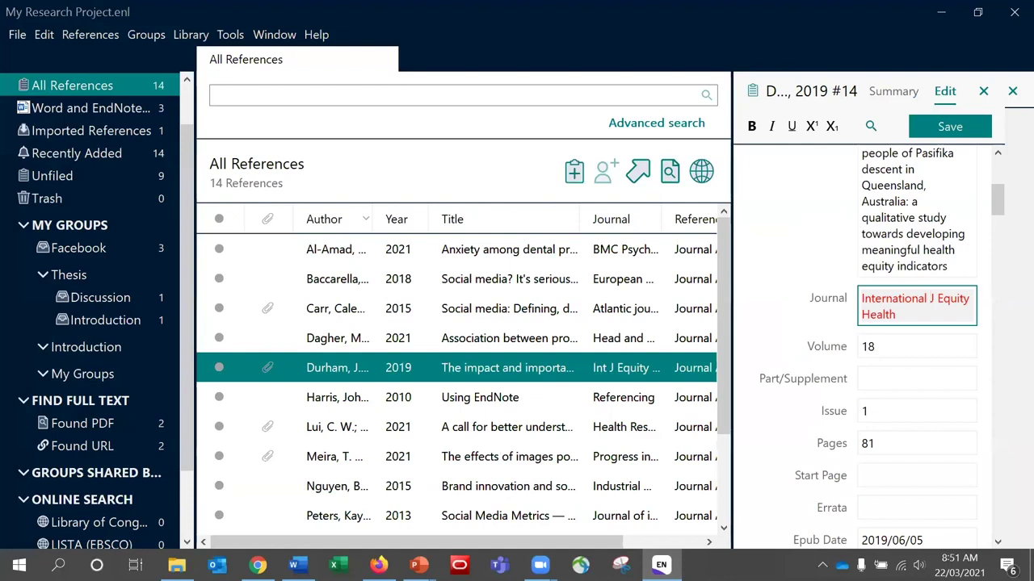
type("ournal")
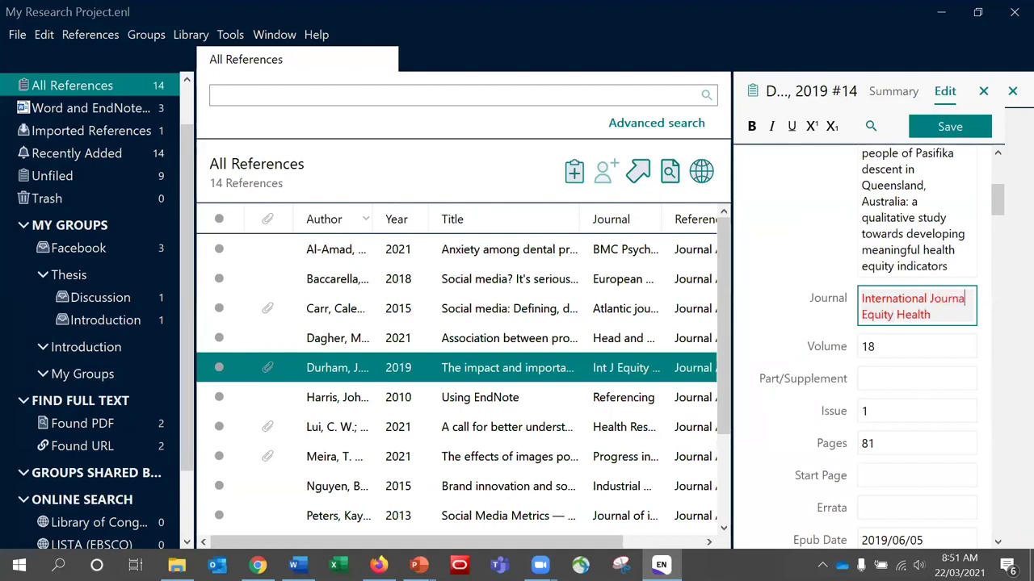
type(" of")
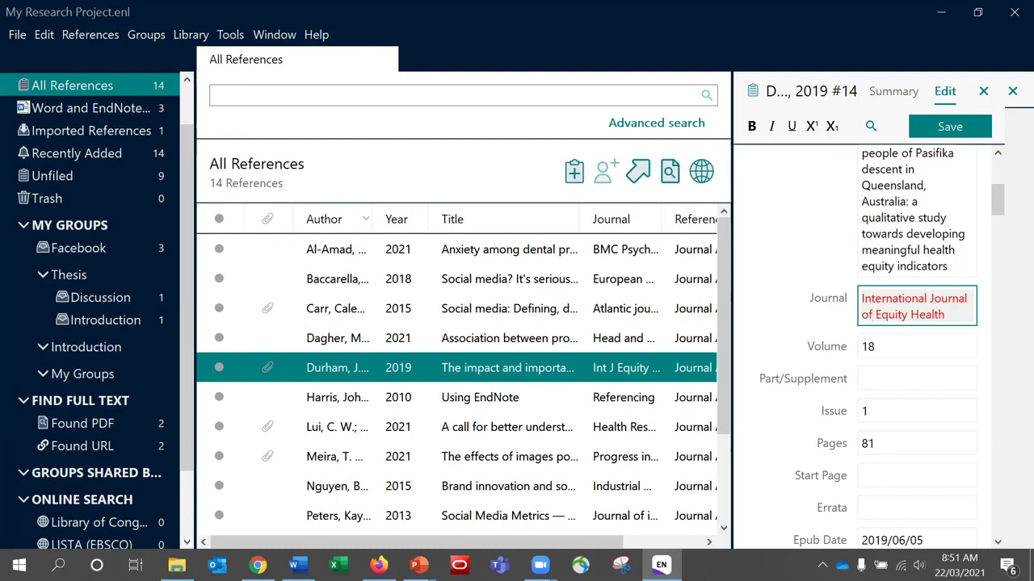
left_click(951, 129)
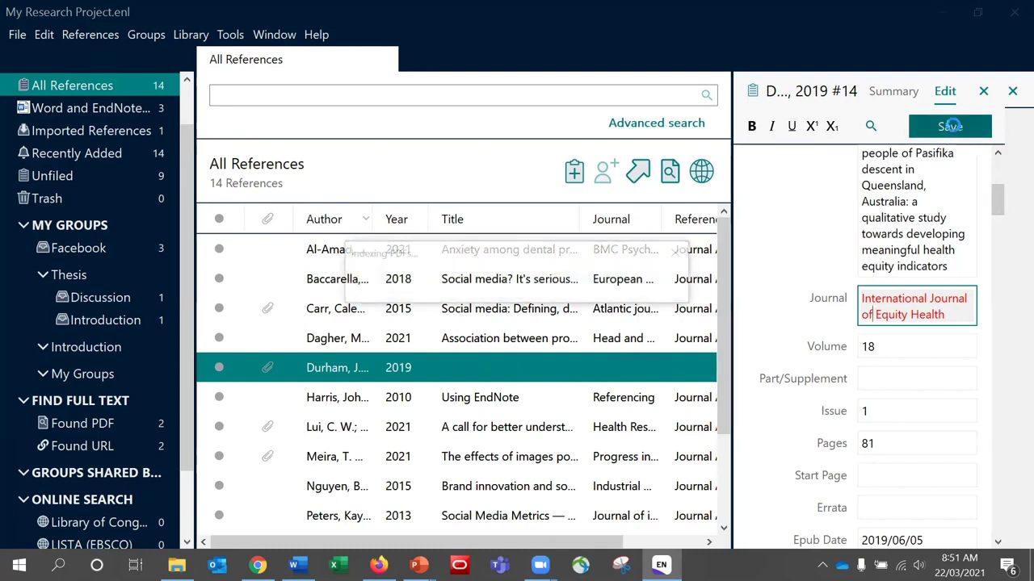
left_click(519, 397)
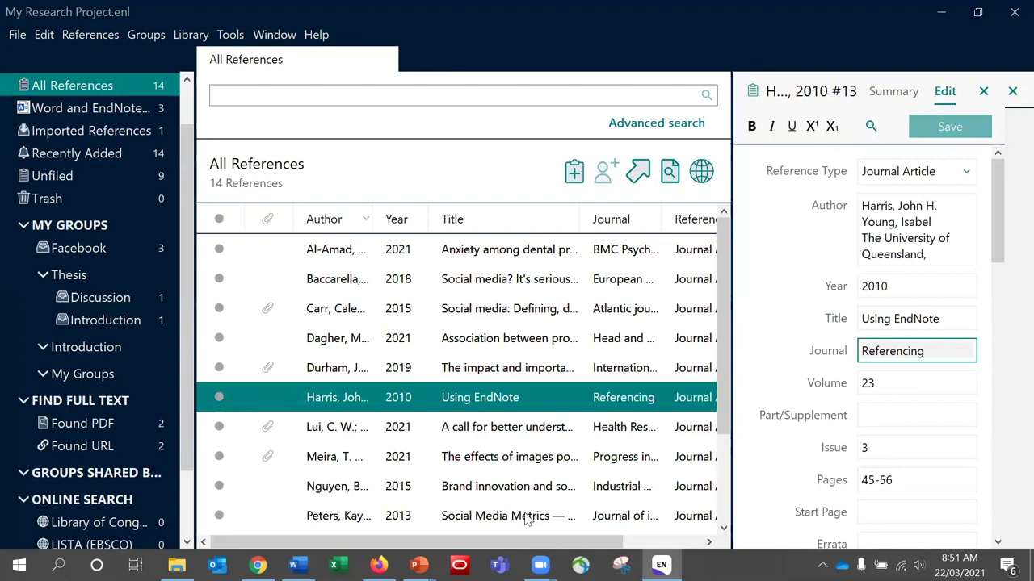
key("alt+Tab")
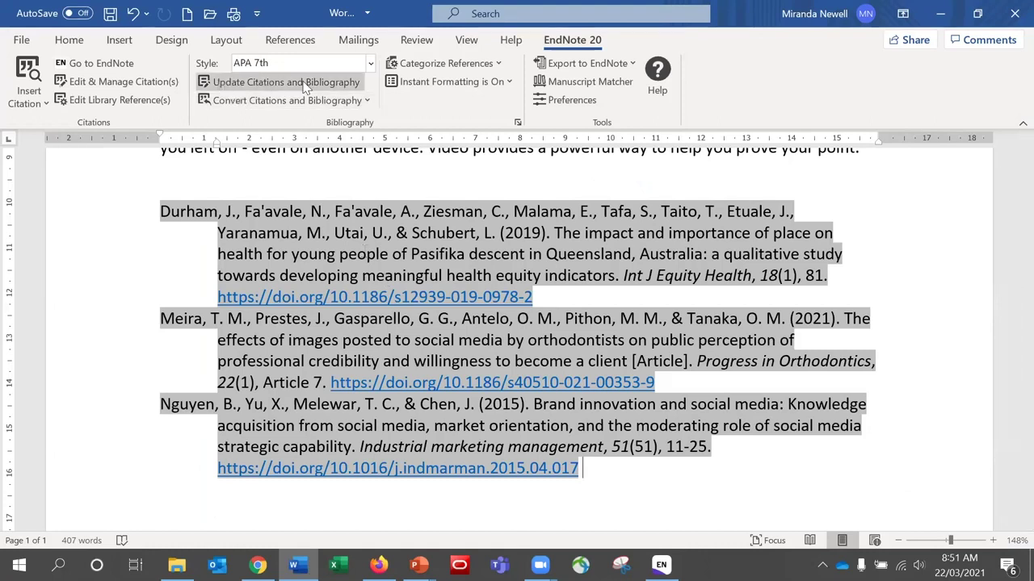
Step: Update citations and bibliography so Durham's entry shows the full journal name, then scroll back to the top
left_click(348, 84)
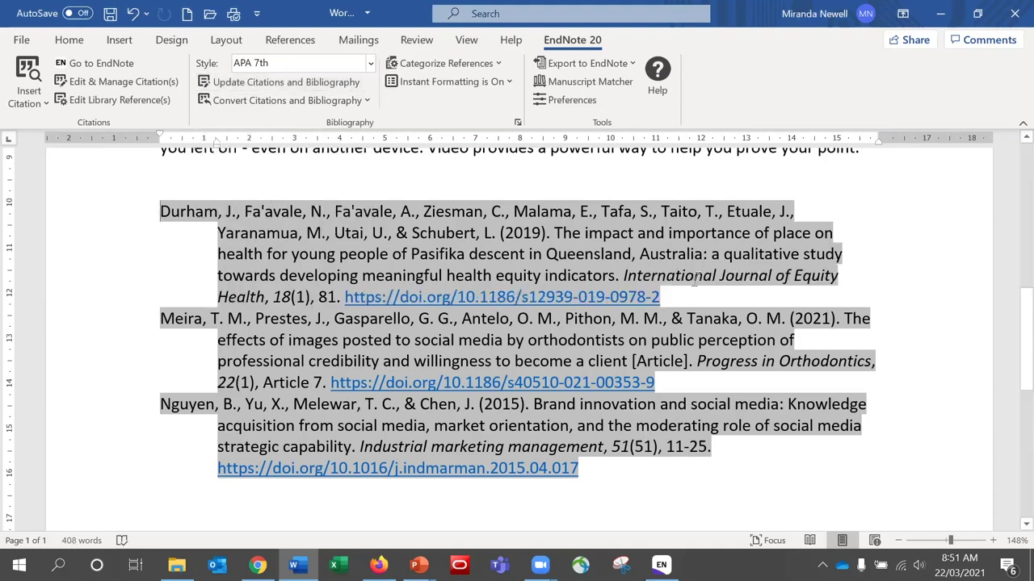
left_click(618, 478)
left_click(864, 153)
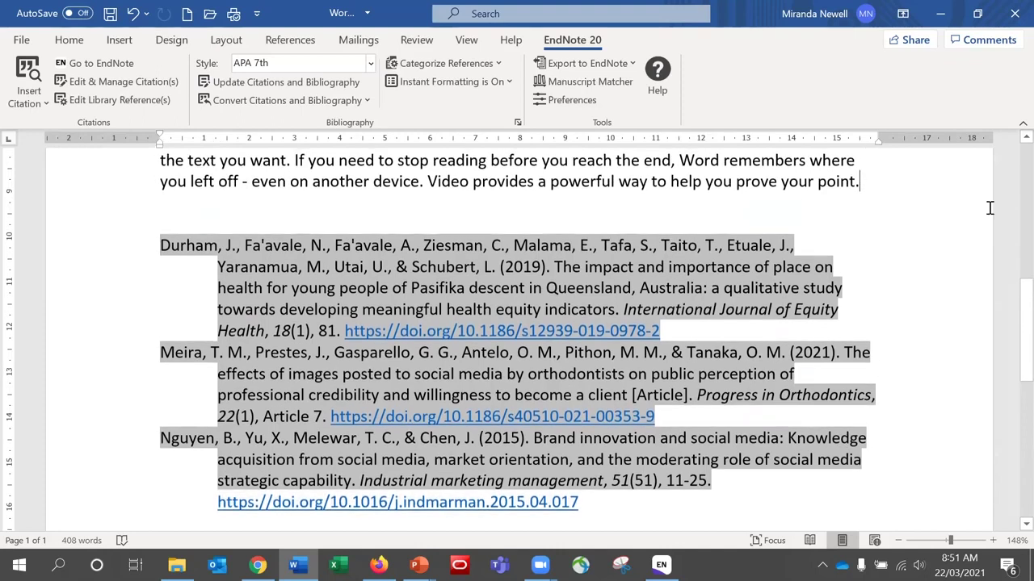
left_click_drag(1008, 345, 1008, 199)
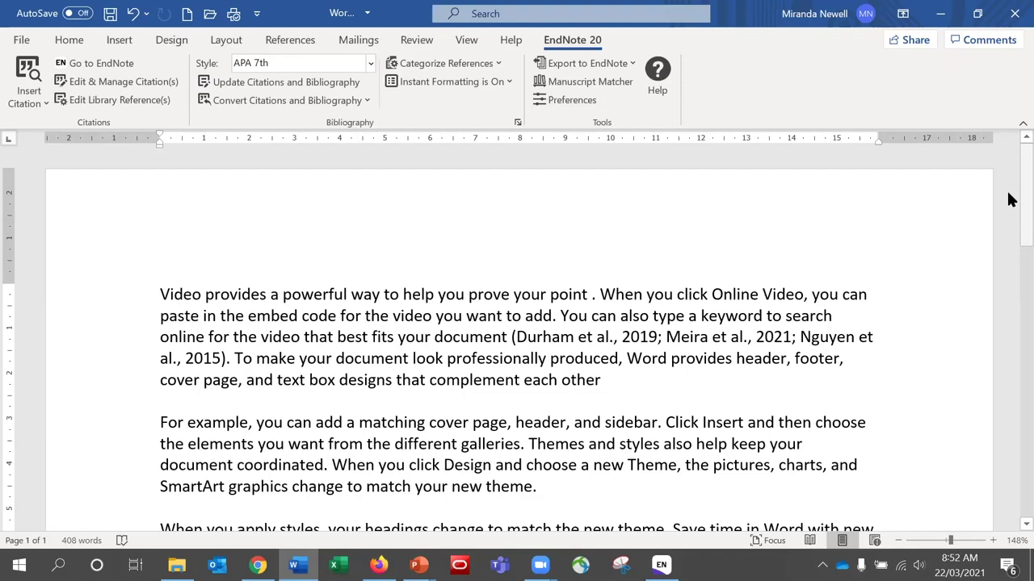
Step: Save the document, then convert its citations and bibliography into a new plain-text copy
left_click(109, 15)
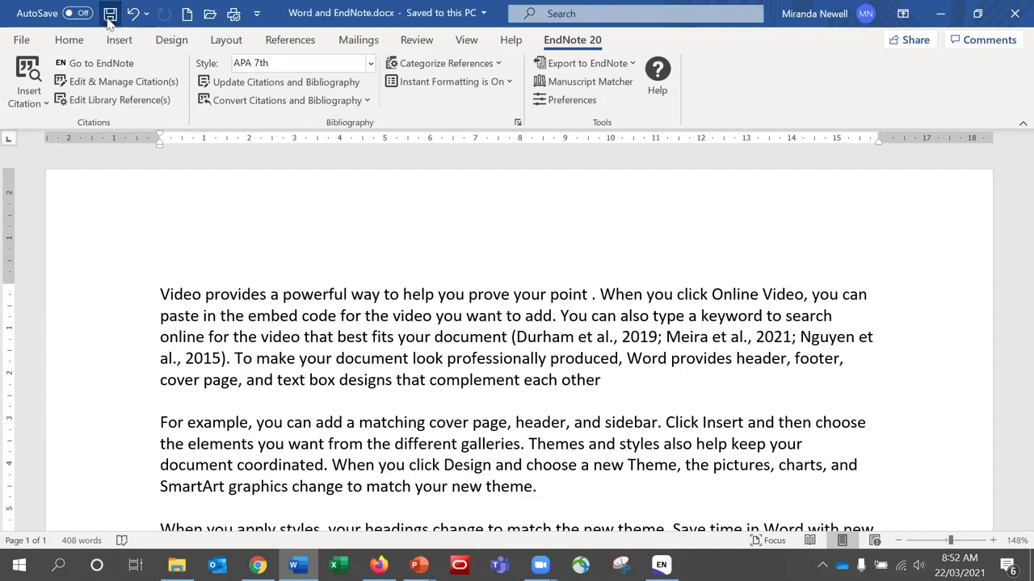
left_click(368, 101)
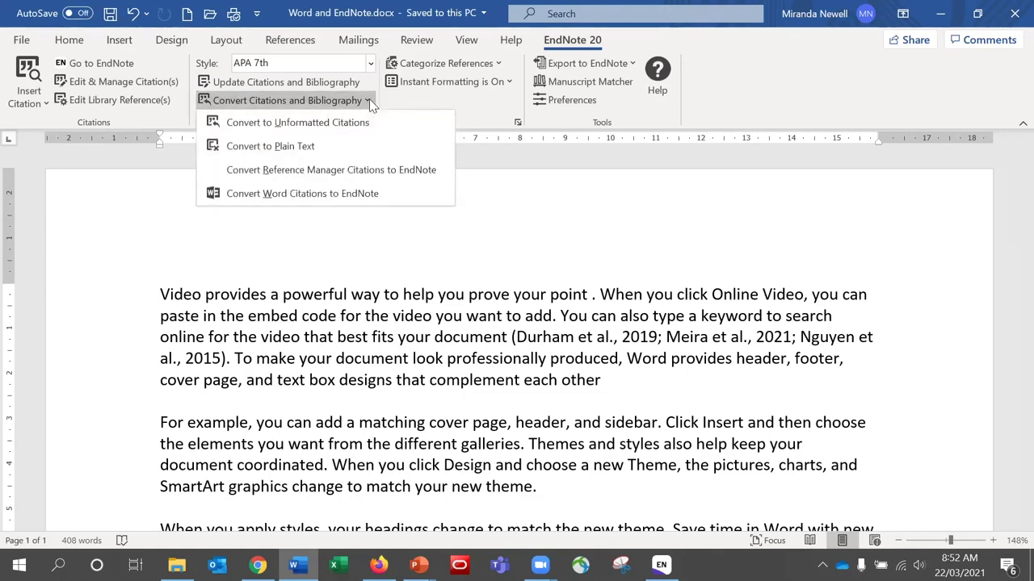
left_click(340, 146)
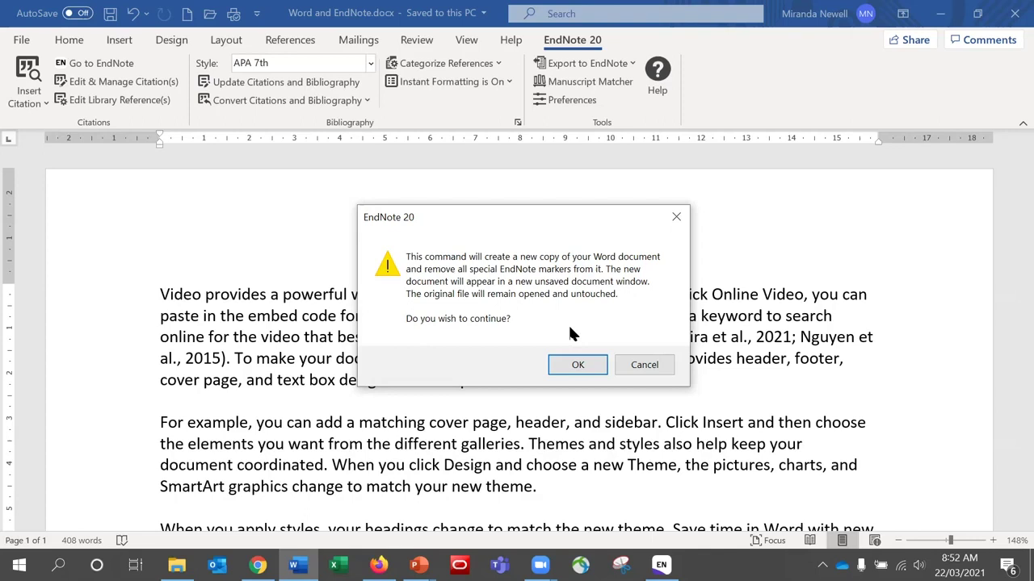
left_click(583, 374)
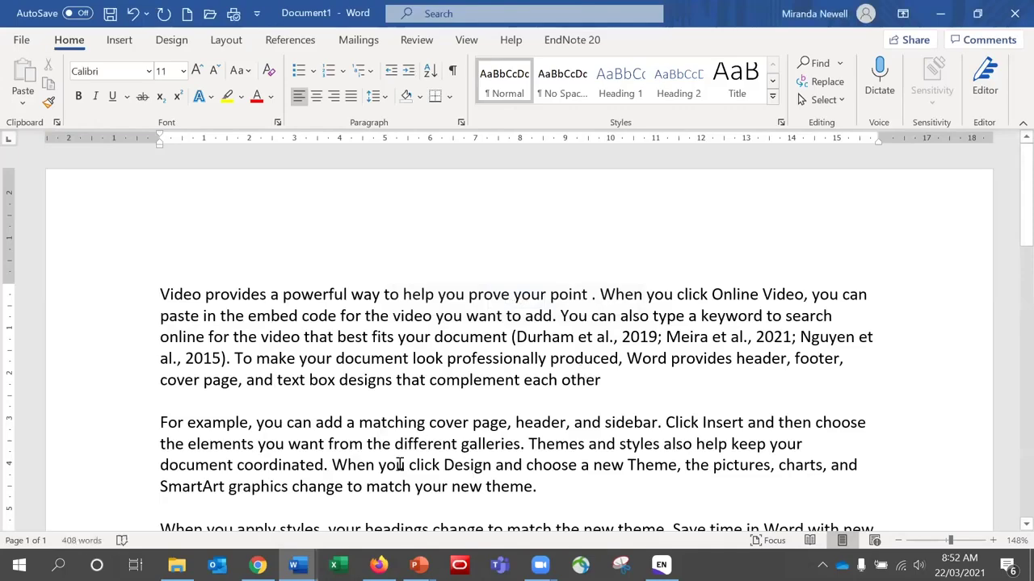
Step: Switch to the new Word copy and check the Durham citation is now plain text
mouse_move(297, 565)
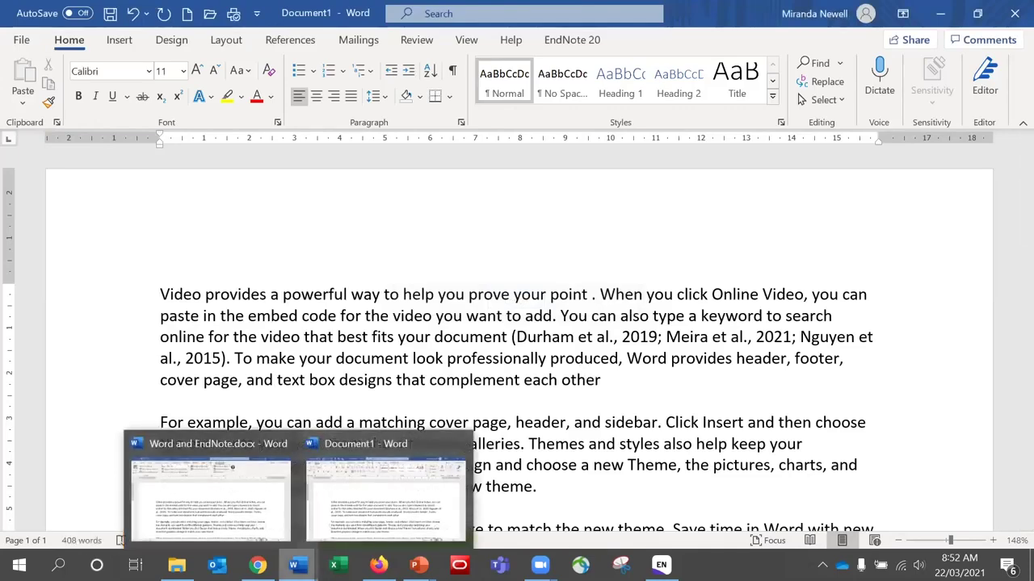
left_click(250, 522)
mouse_move(363, 509)
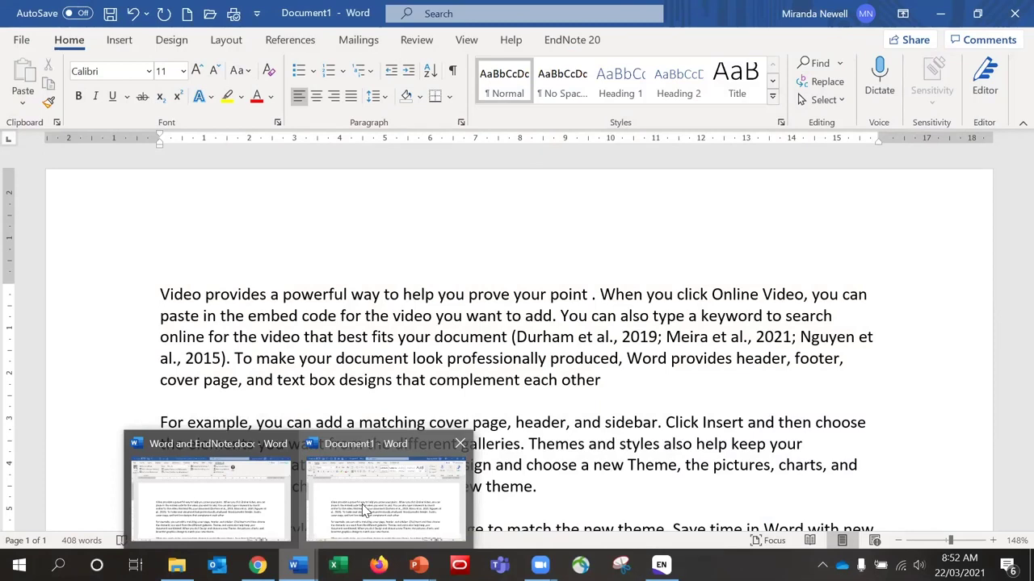
left_click(579, 337)
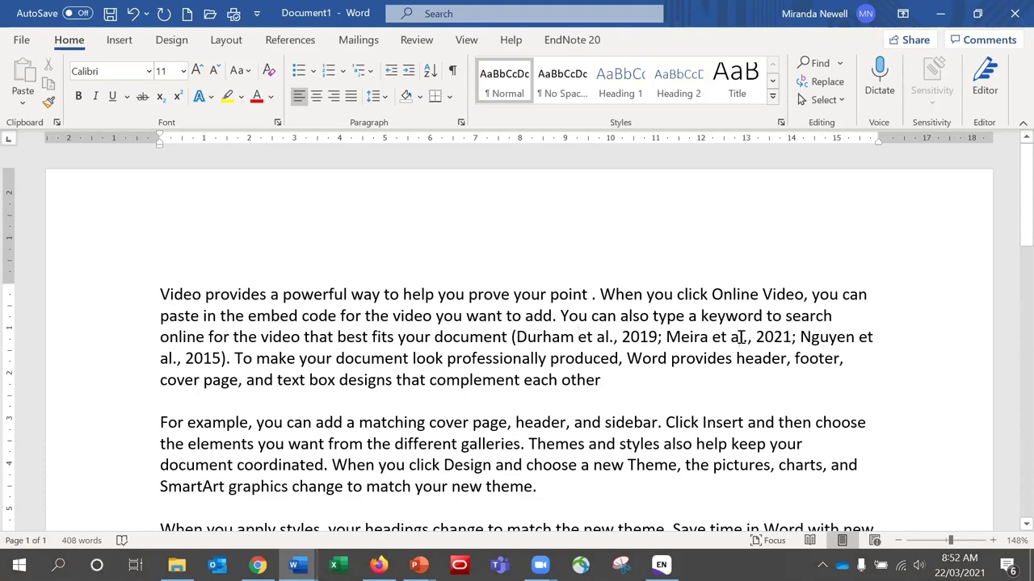
Step: Save the copy as 'Word plain text' in Desktop > EndNote Getting Started
left_click(21, 39)
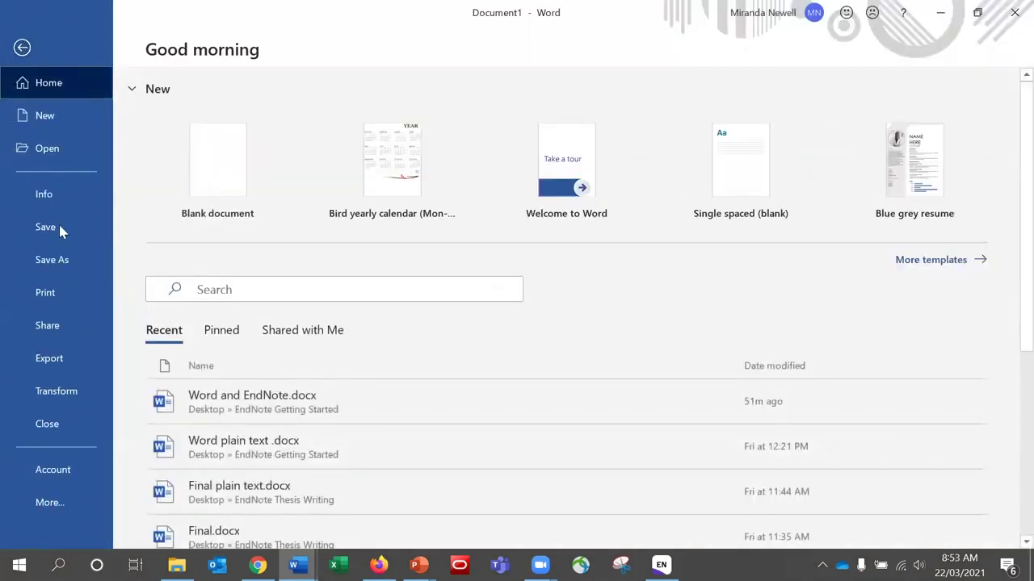
left_click(60, 260)
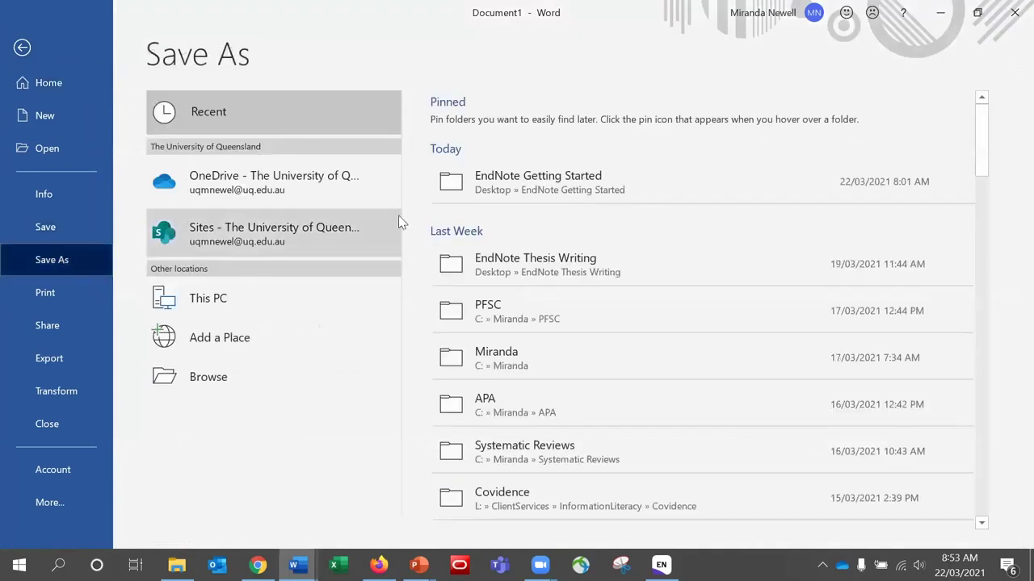
left_click(208, 377)
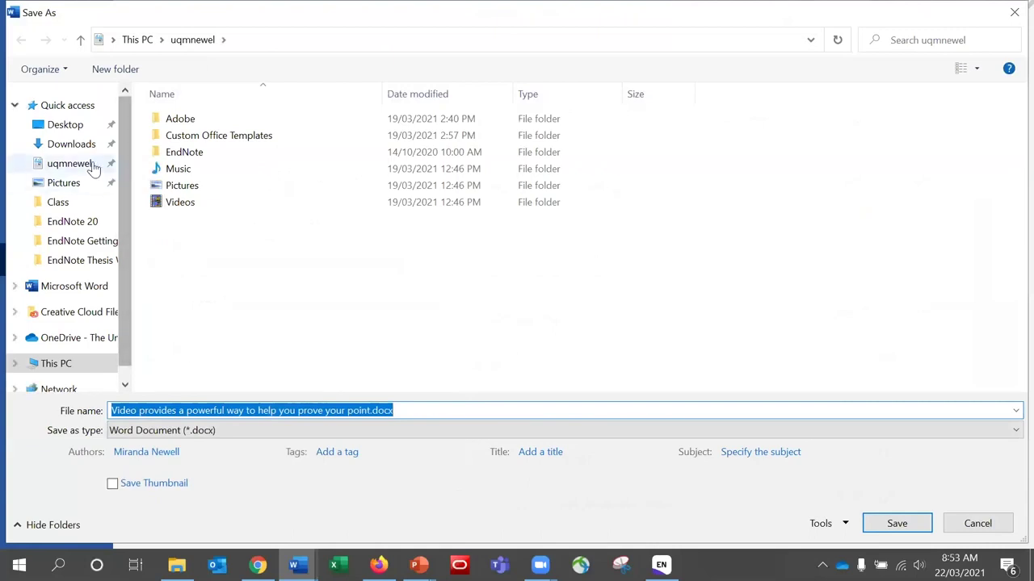
left_click(83, 130)
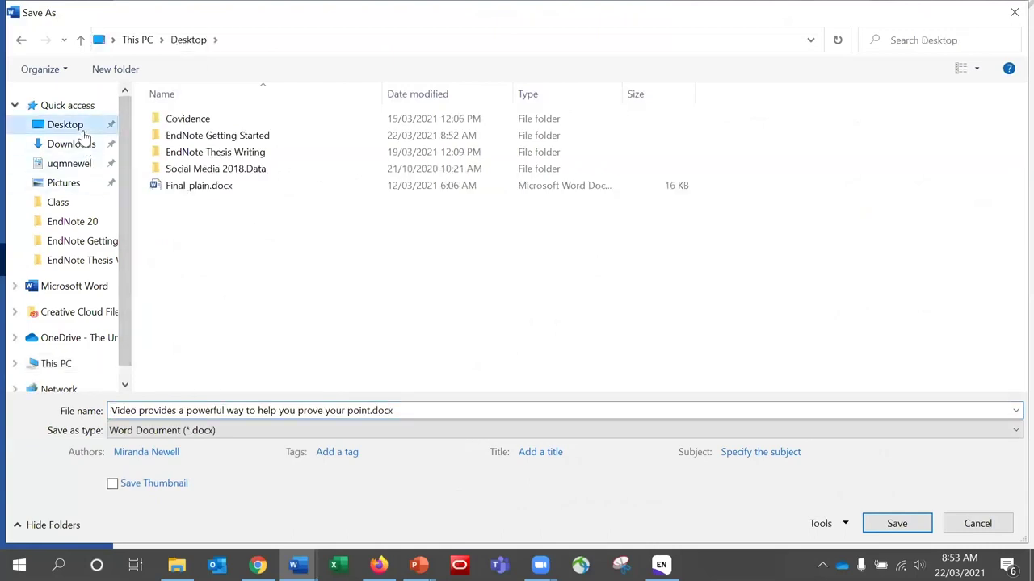
double_click(218, 136)
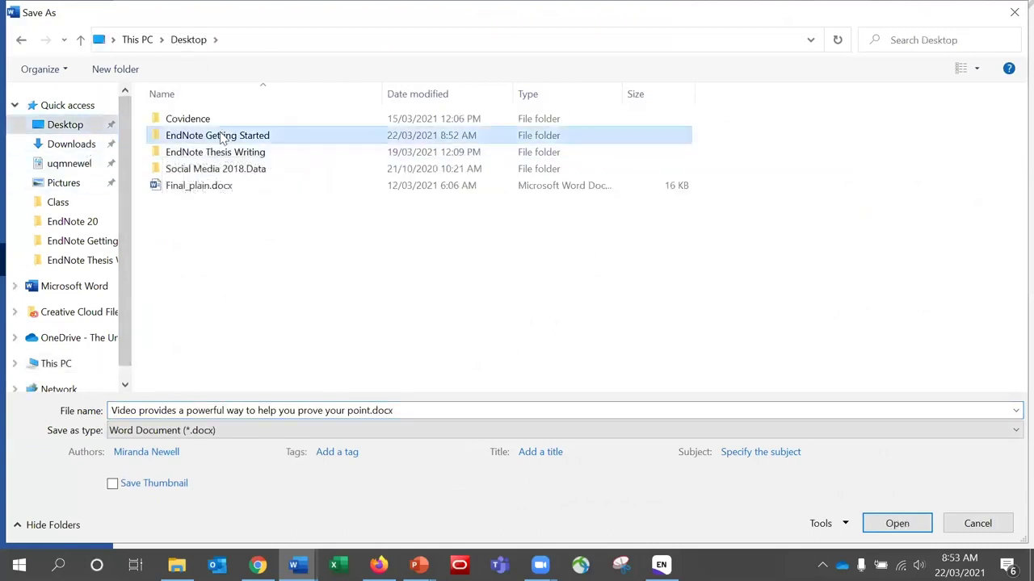
left_click(446, 412)
type("Word plain text")
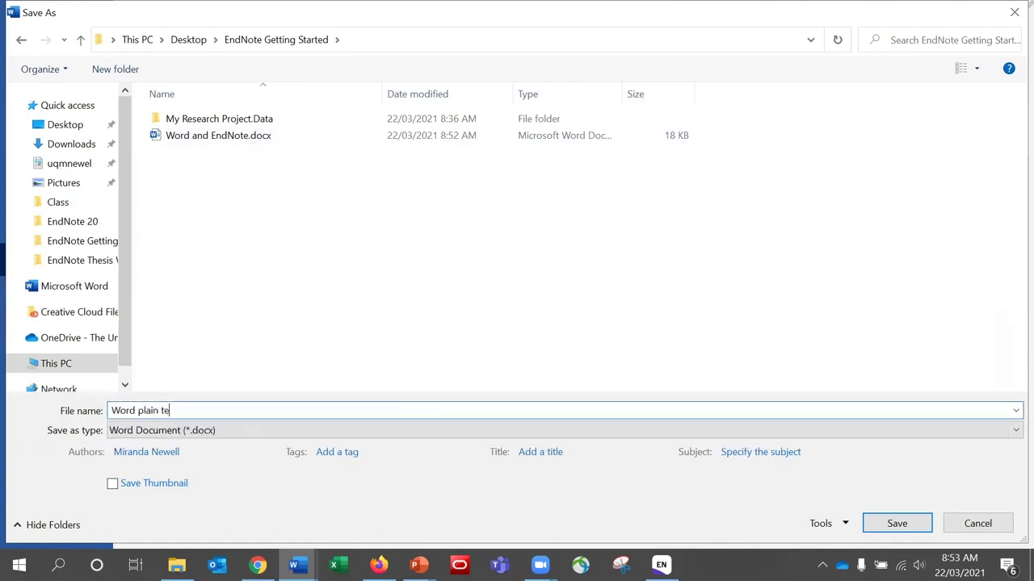
left_click(898, 523)
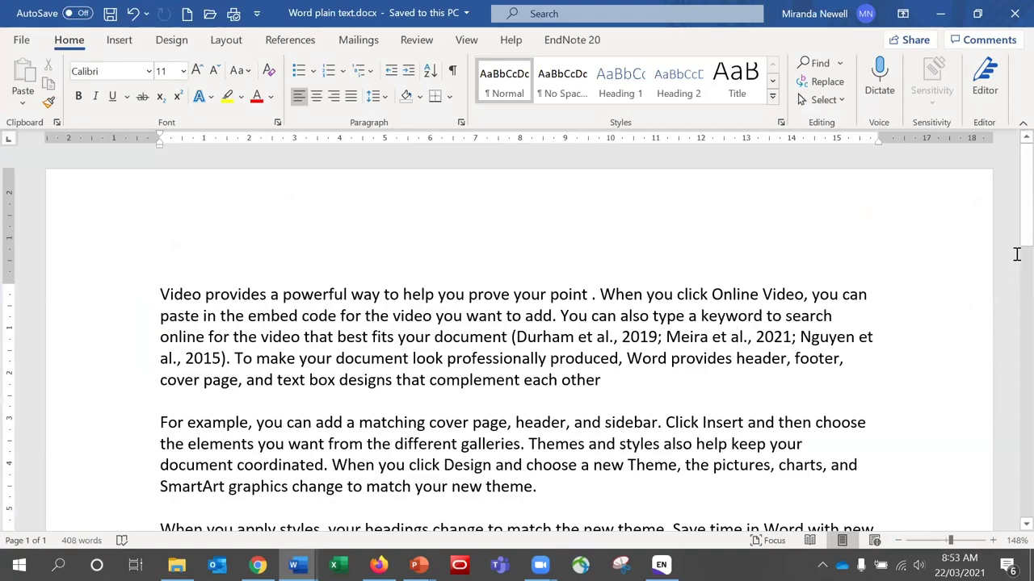
scroll(1009, 255, "down", 2)
scroll(1009, 257, "down", 6)
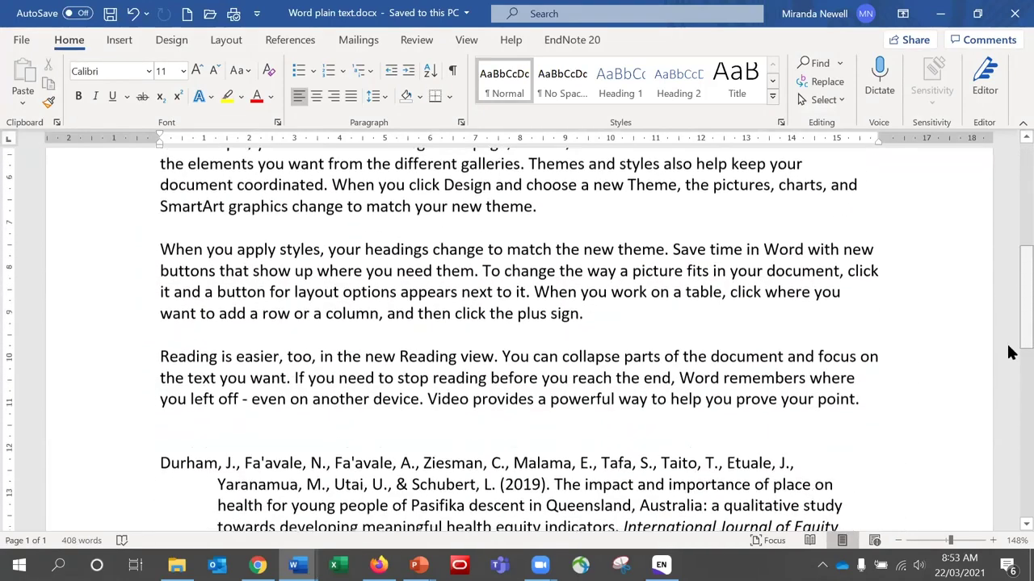
scroll(997, 271, "up", 4)
scroll(996, 272, "up", 3)
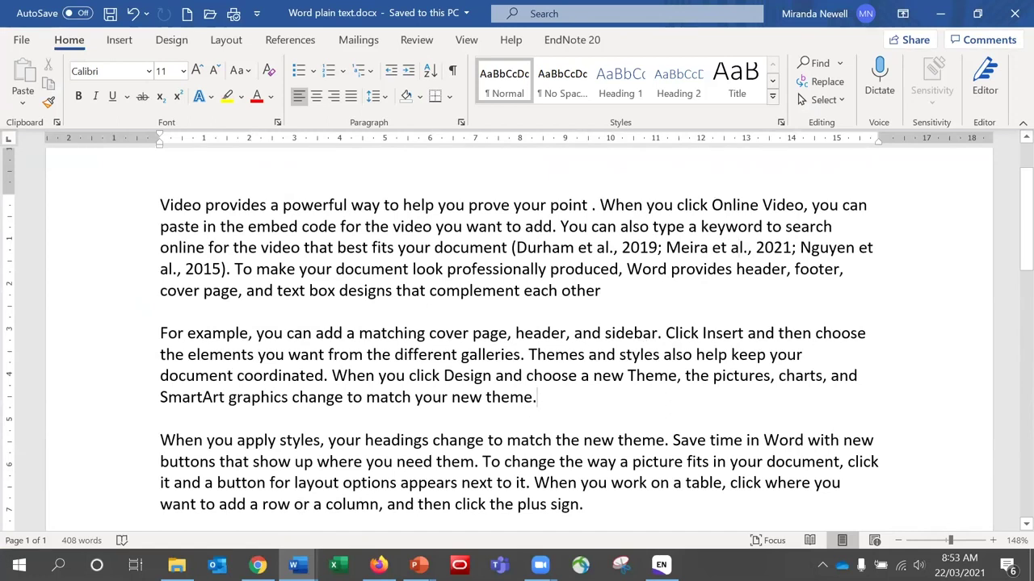
left_click(553, 248)
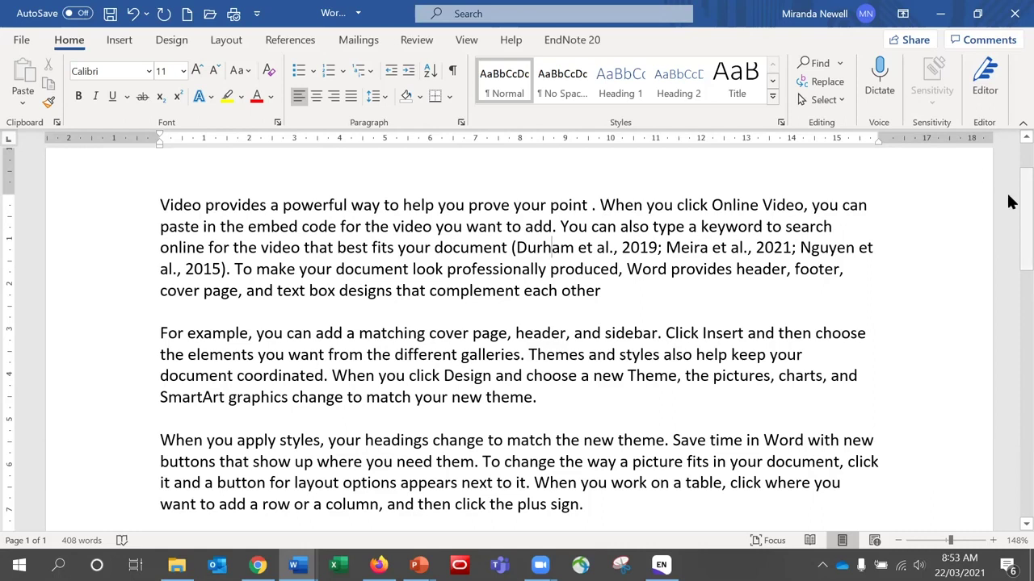
left_click_drag(1008, 196, 1009, 322)
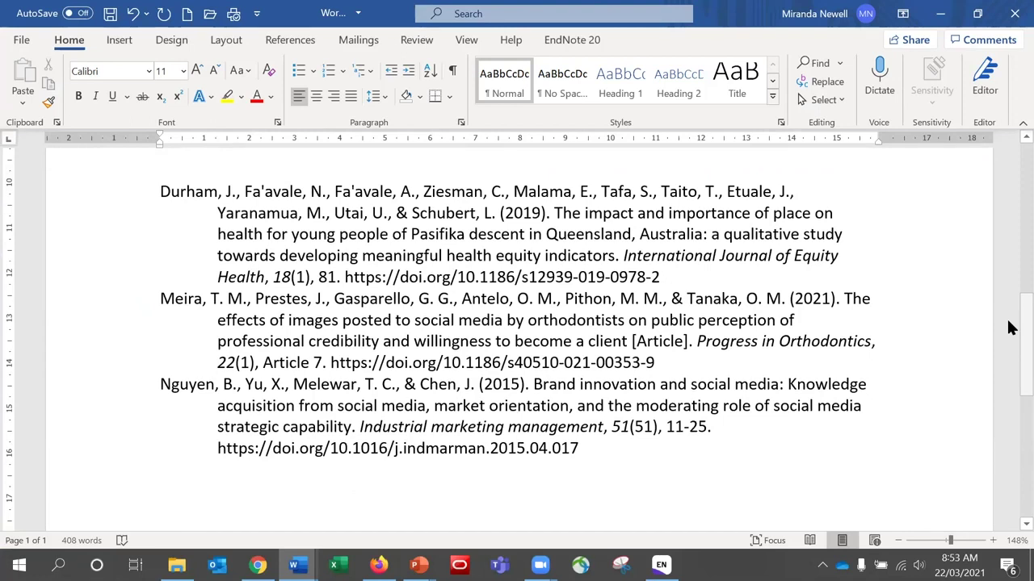
left_click_drag(1009, 327, 1009, 161)
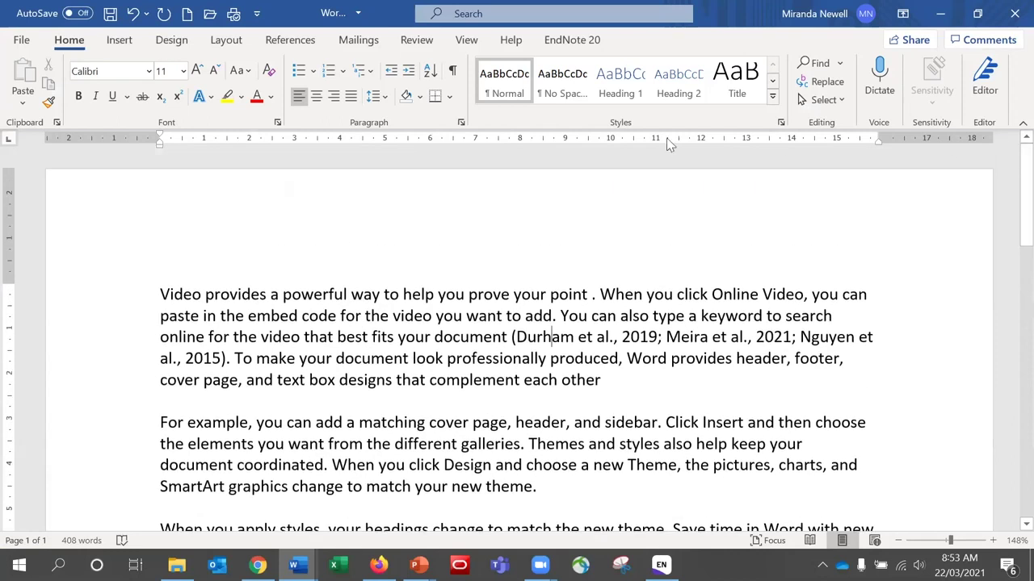
left_click(112, 22)
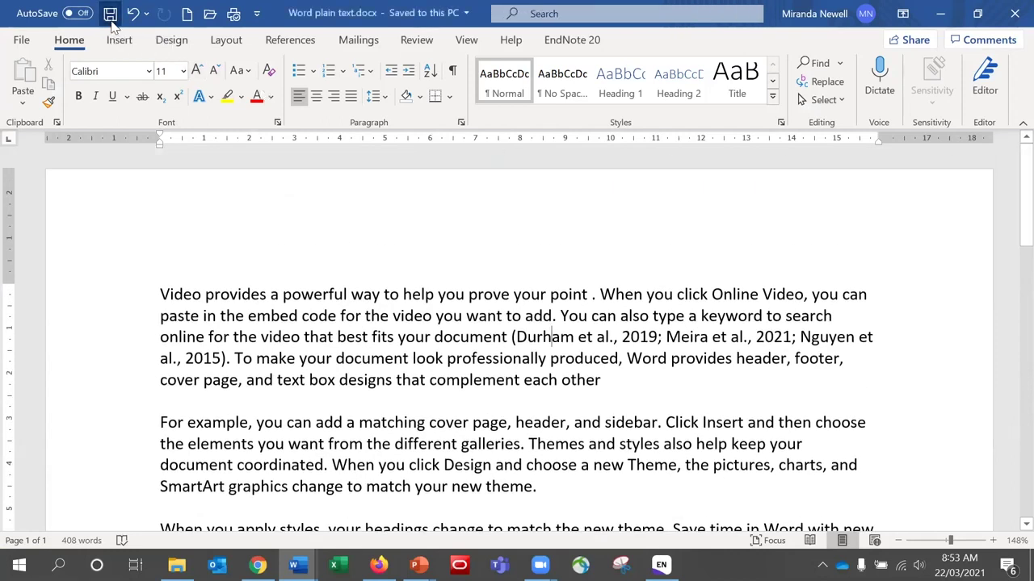